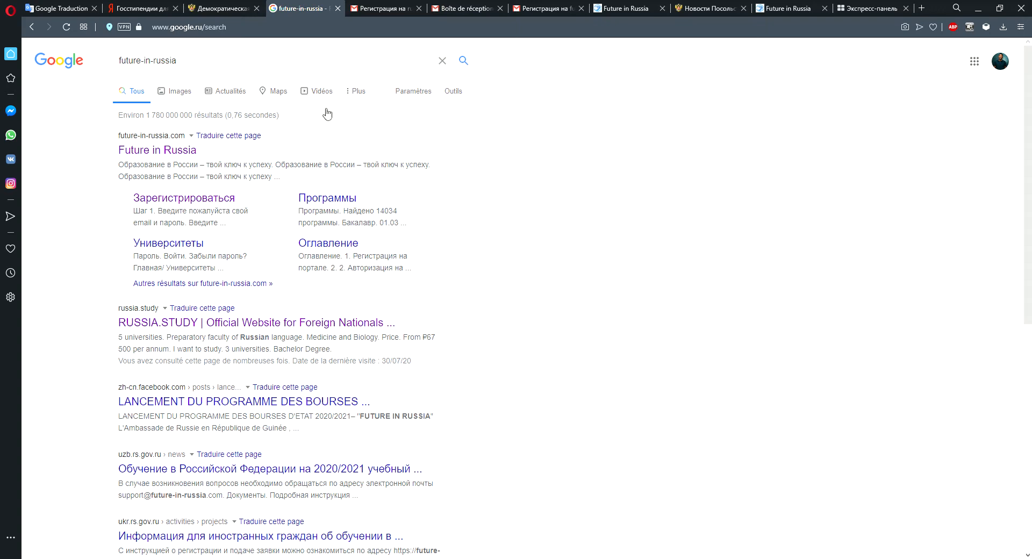
# Search Google for "russia study" using the suggested query.
pyautogui.tripleClick(159, 62)
pyautogui.write('ru')
pyautogui.write('ssi')
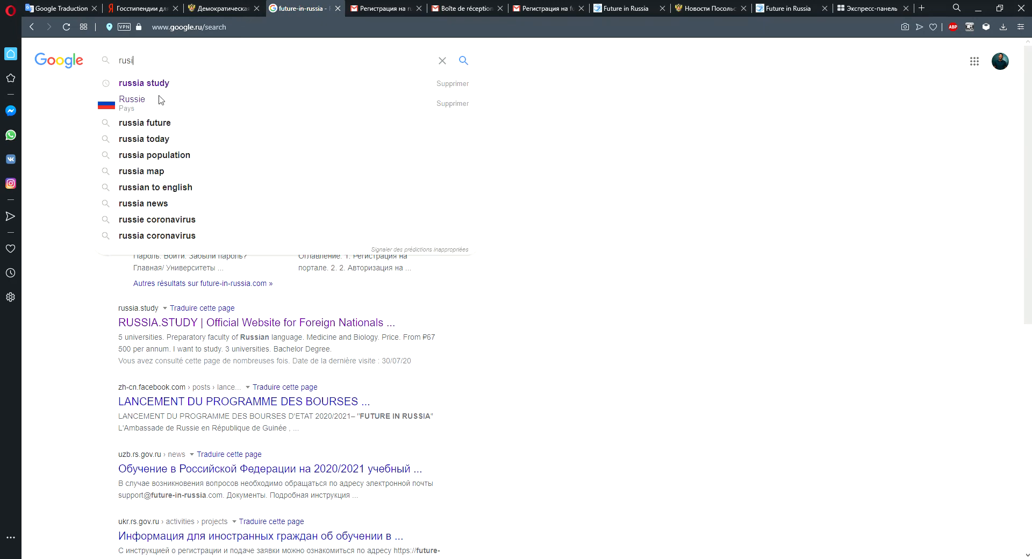
pyautogui.click(169, 89)
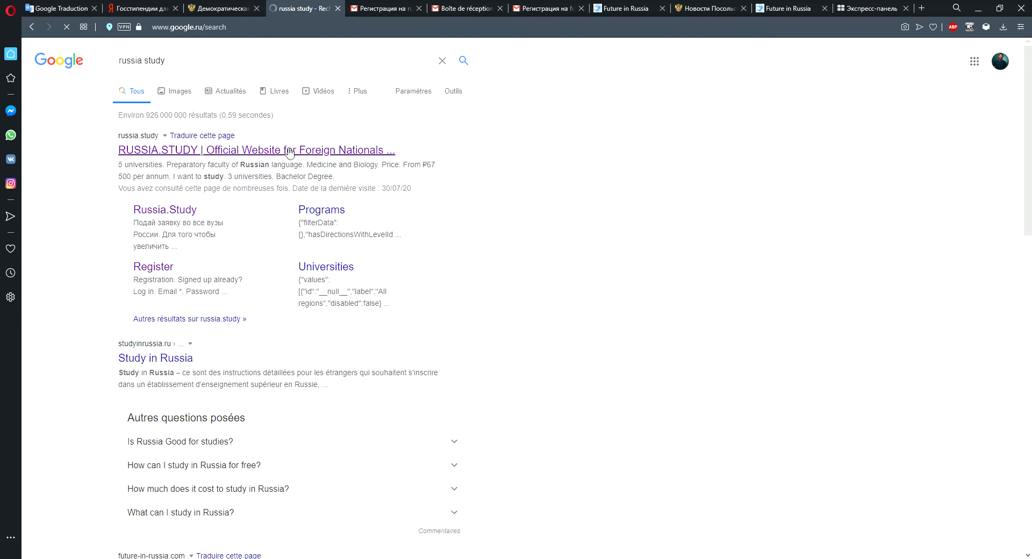
# Open the RUSSIA.STUDY official website from the results and scroll down its home page.
pyautogui.click(290, 151)
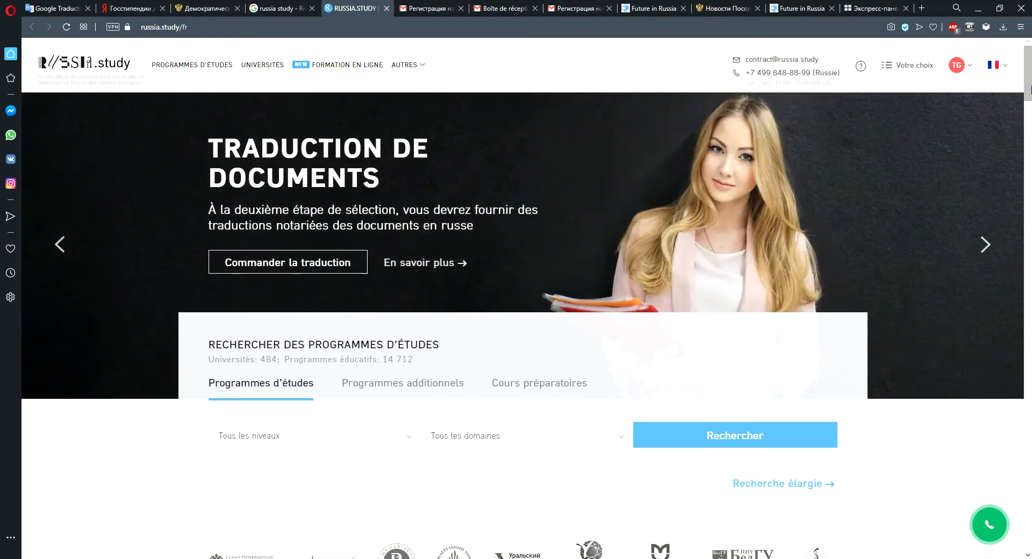
pyautogui.moveTo(1029, 91); pyautogui.dragTo(1030, 160)
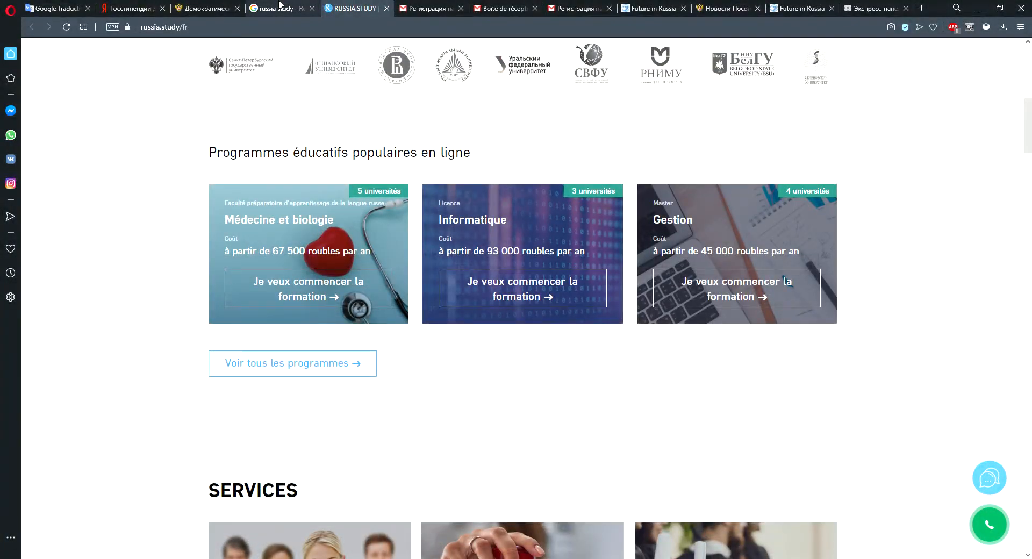
pyautogui.click(280, 8)
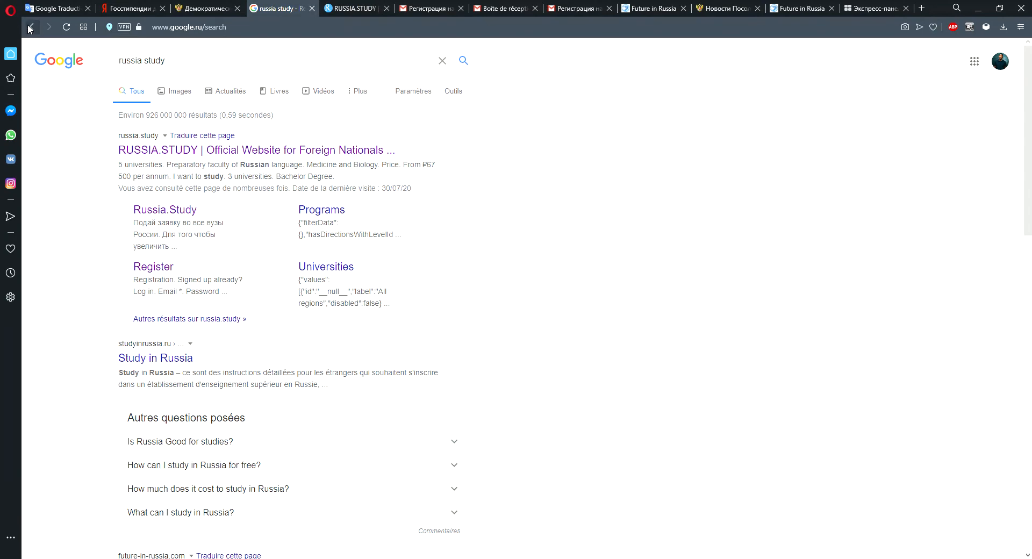
pyautogui.click(352, 8)
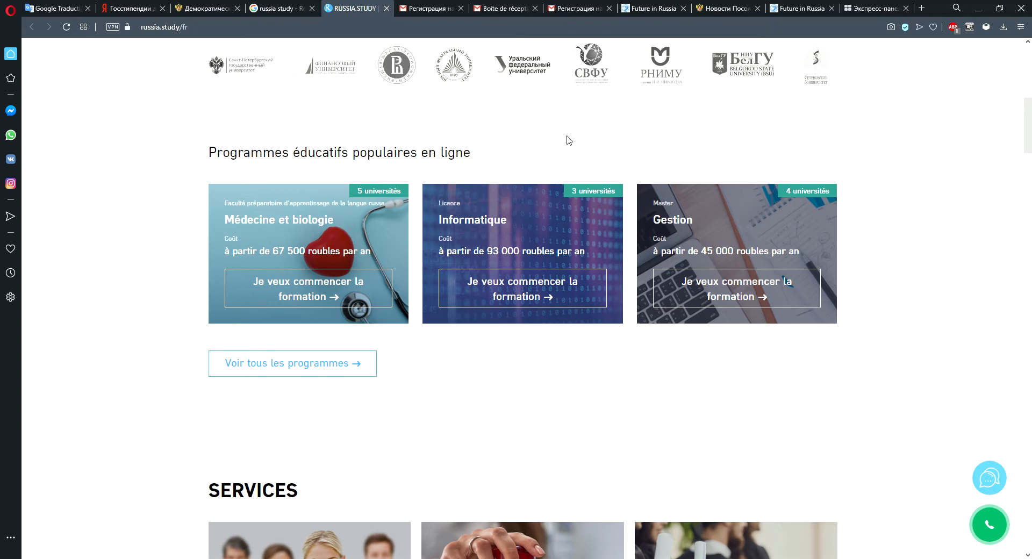
pyautogui.click(287, 5)
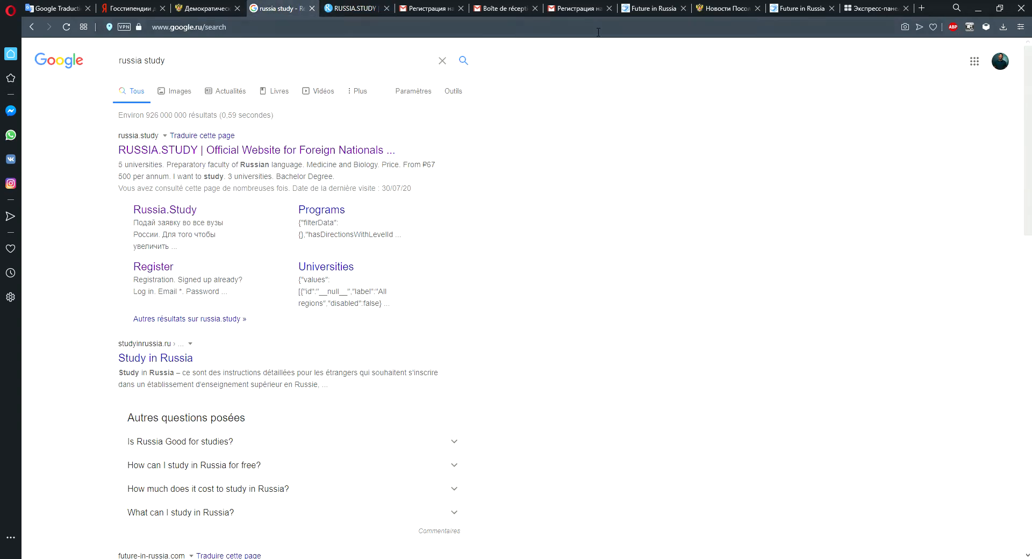
pyautogui.click(651, 8)
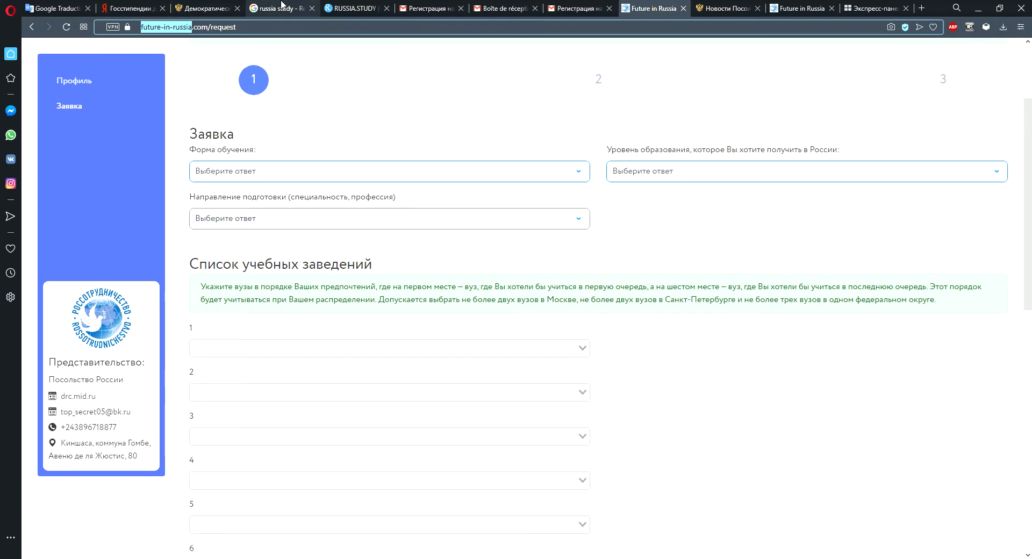
# Return the search tab to the earlier "future-in-russia" search results.
pyautogui.click(259, 7)
pyautogui.click(31, 28)
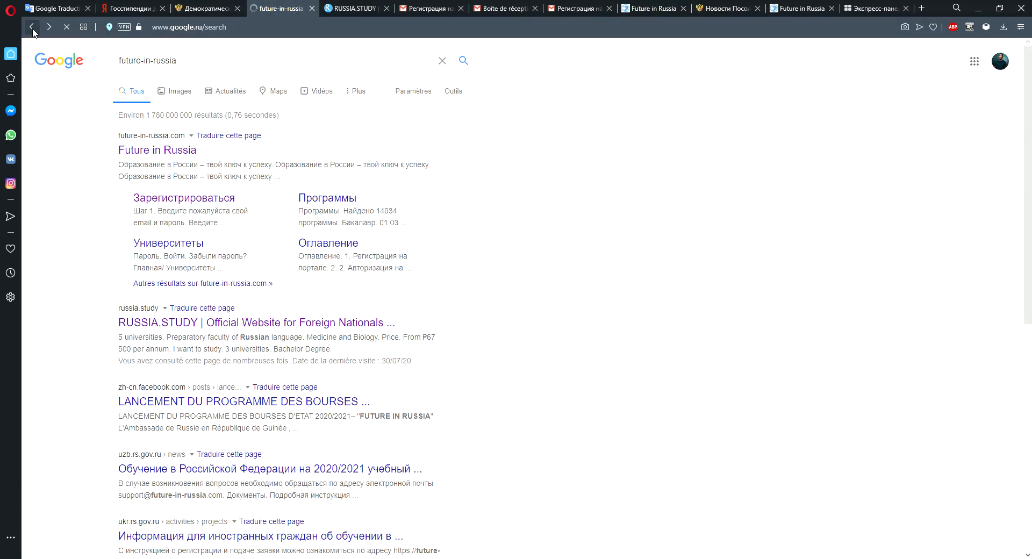
pyautogui.click(32, 28)
pyautogui.click(49, 26)
pyautogui.click(350, 10)
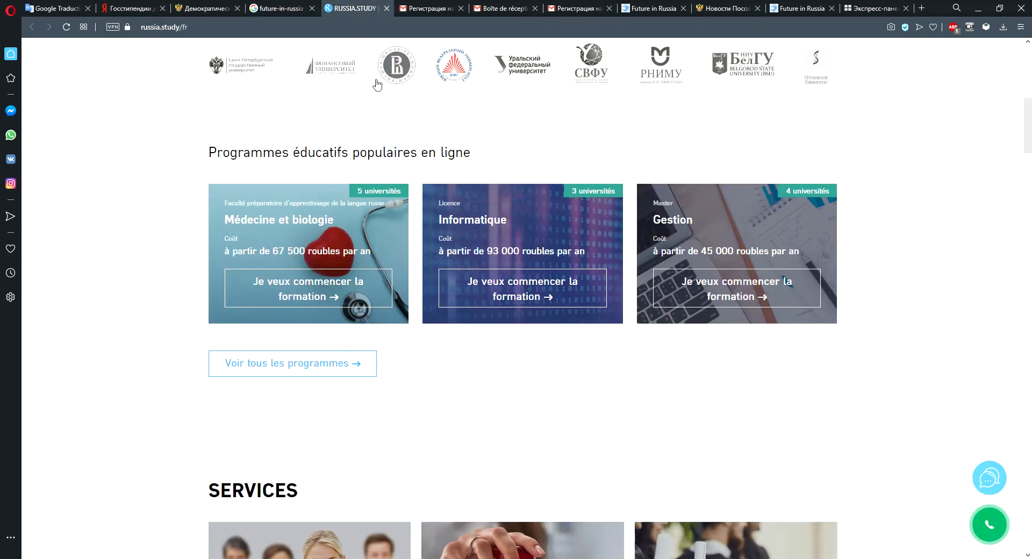
pyautogui.click(281, 6)
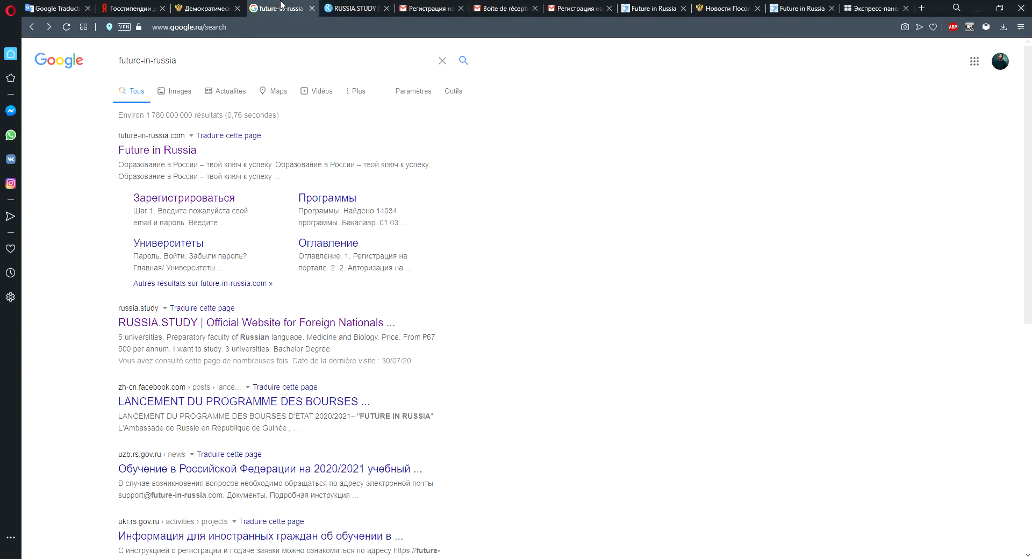
pyautogui.click(347, 8)
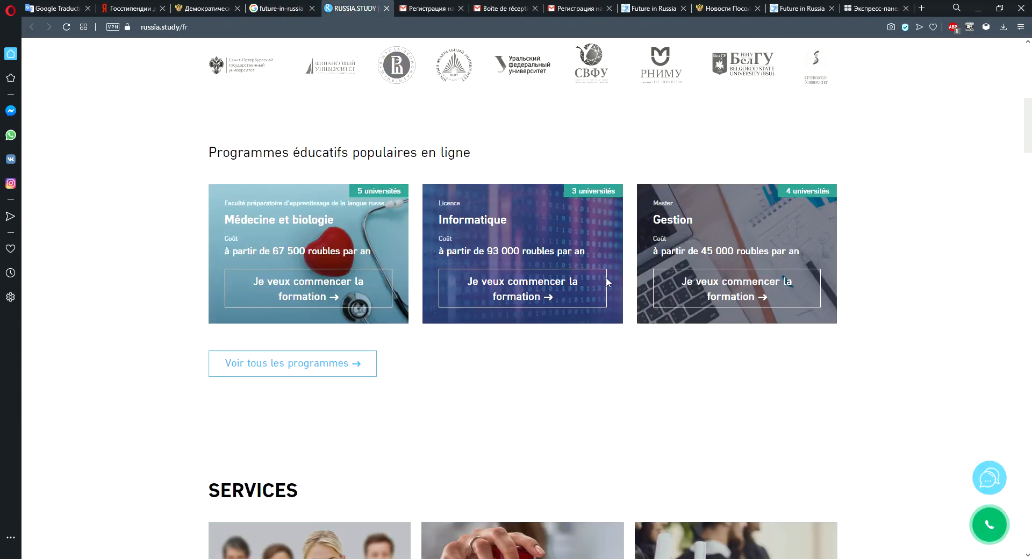
# Open the Future in Russia site from the results and sign out of the logged-in account.
pyautogui.click(280, 8)
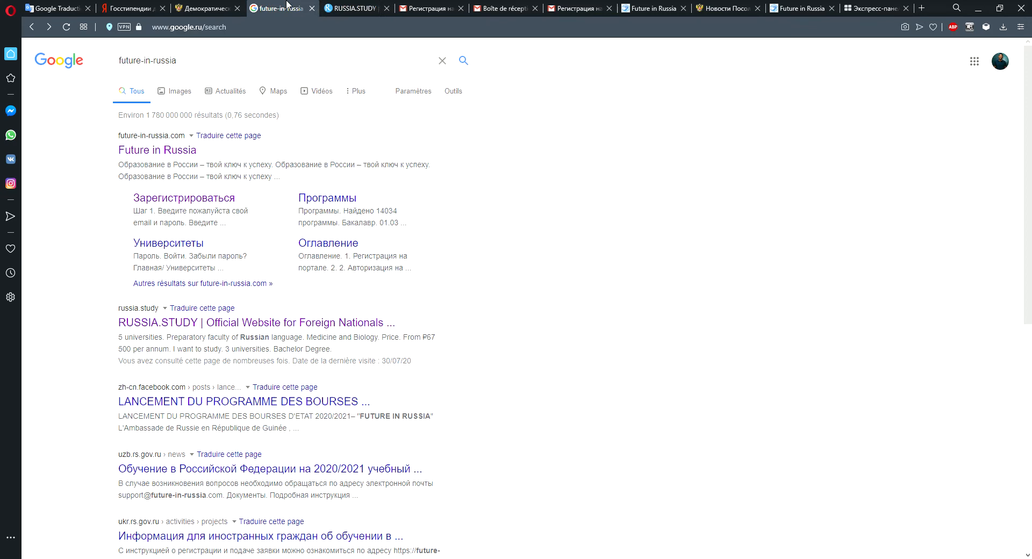
pyautogui.click(157, 153)
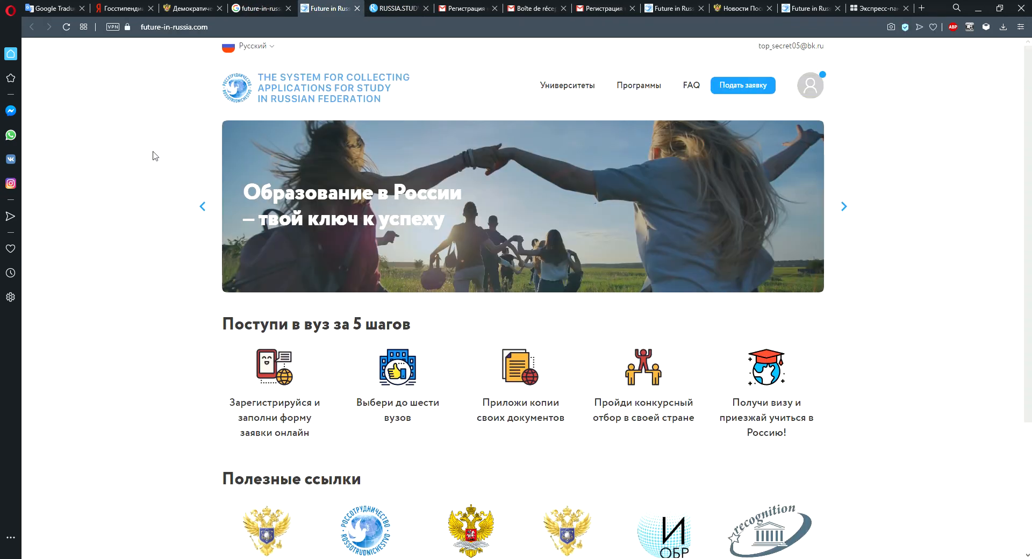
pyautogui.click(810, 85)
pyautogui.click(778, 133)
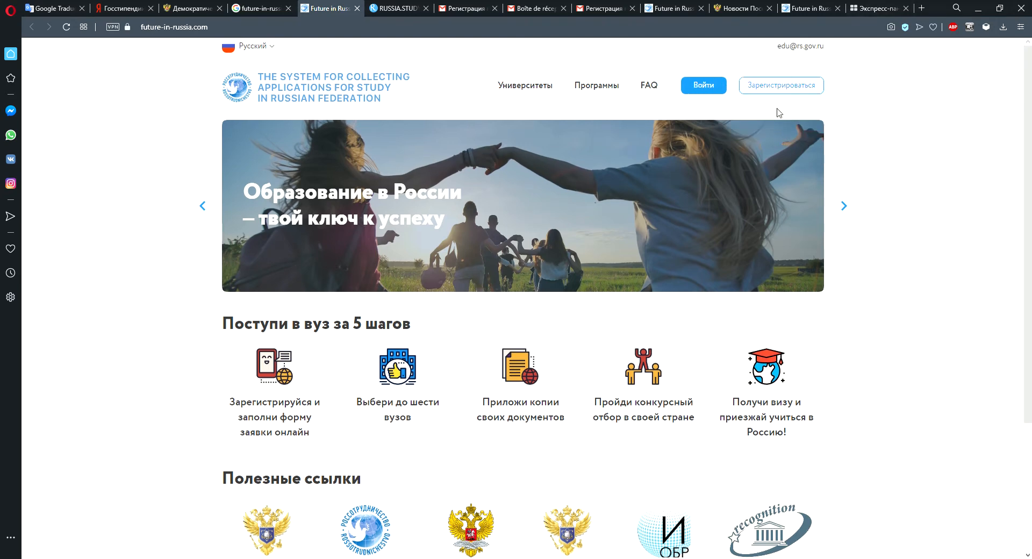
# Check the language options offered on the Future in Russia and RUSSIA.STUDY sites.
pyautogui.moveTo(1028, 237)
pyautogui.mouseDown()
pyautogui.moveTo(1030, 354)
pyautogui.moveTo(1031, 255)
pyautogui.mouseUp()
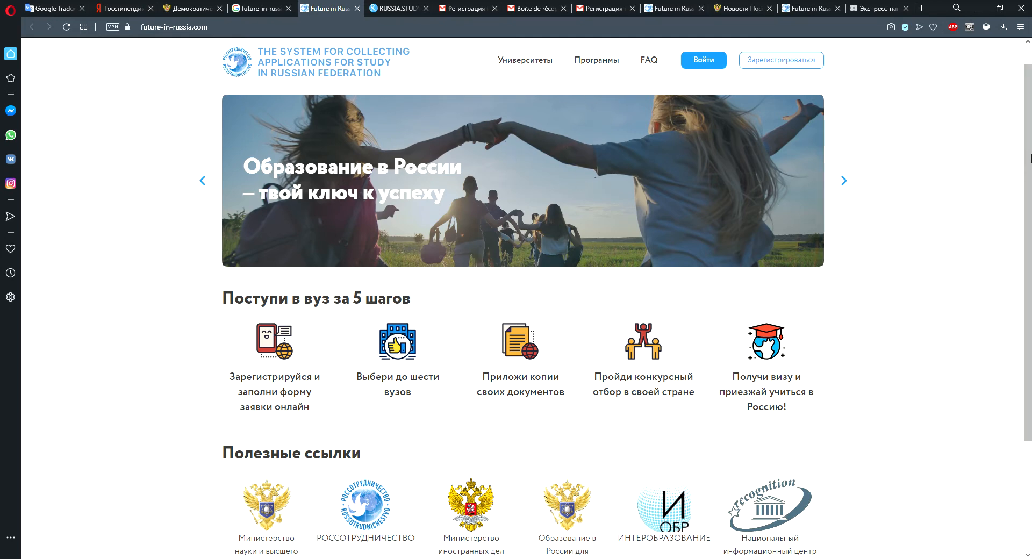
pyautogui.moveTo(1030, 159); pyautogui.dragTo(1030, 116)
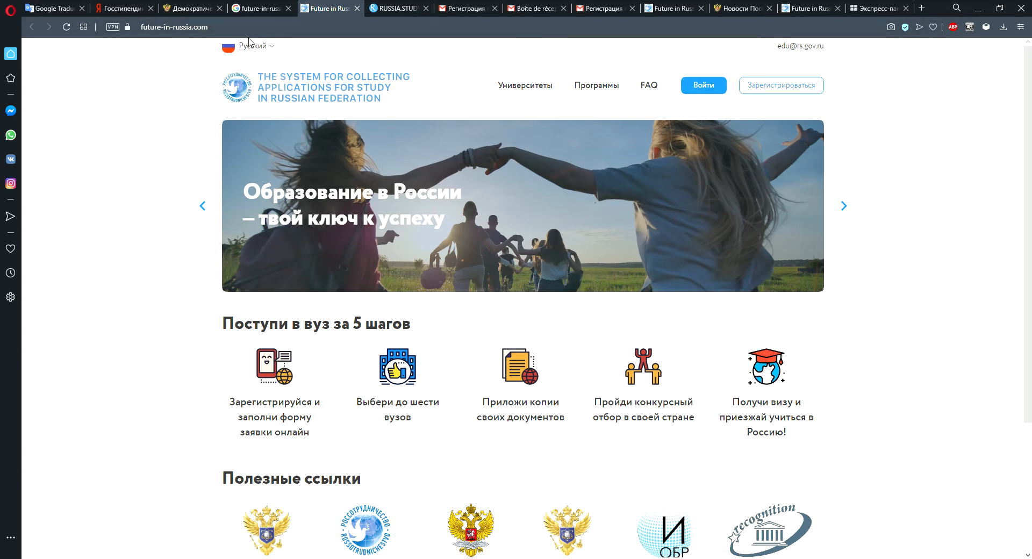
pyautogui.moveTo(250, 48)
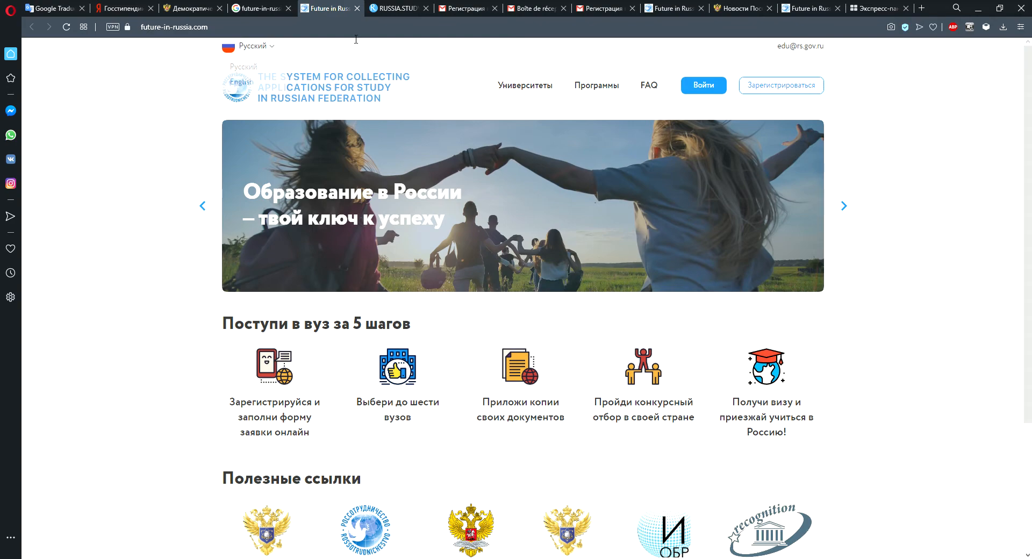
pyautogui.click(406, 8)
pyautogui.scroll(9, 1029, 145)
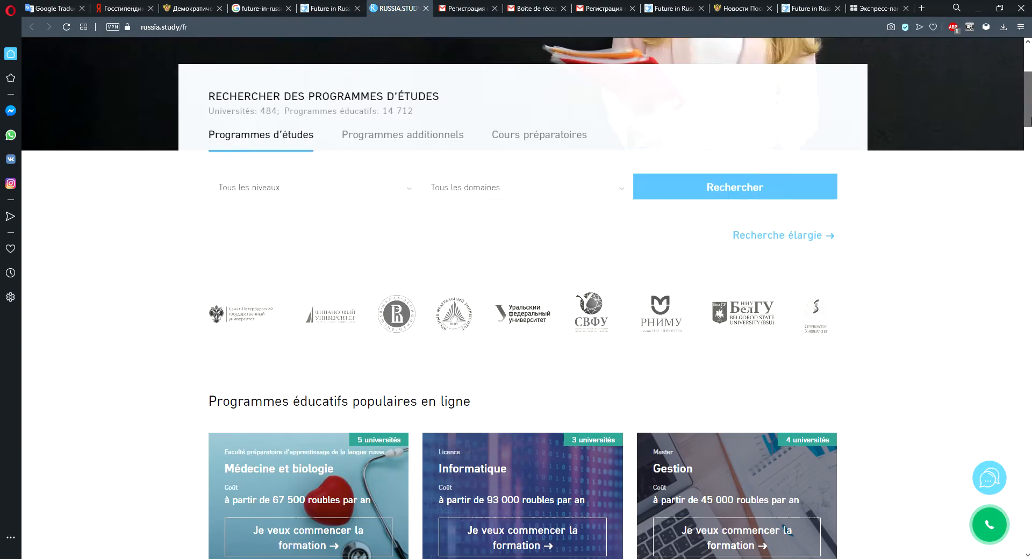
pyautogui.click(1006, 70)
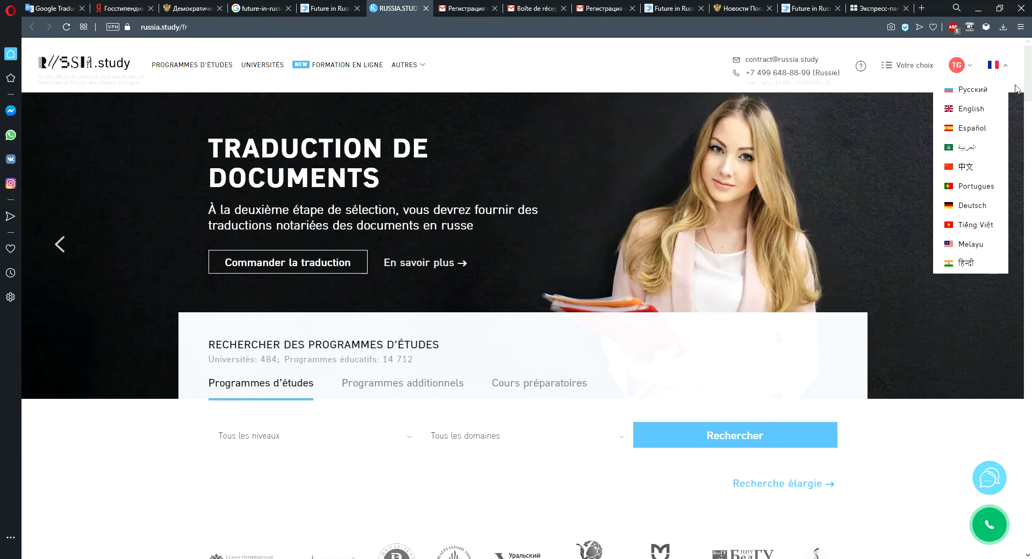
pyautogui.click(329, 8)
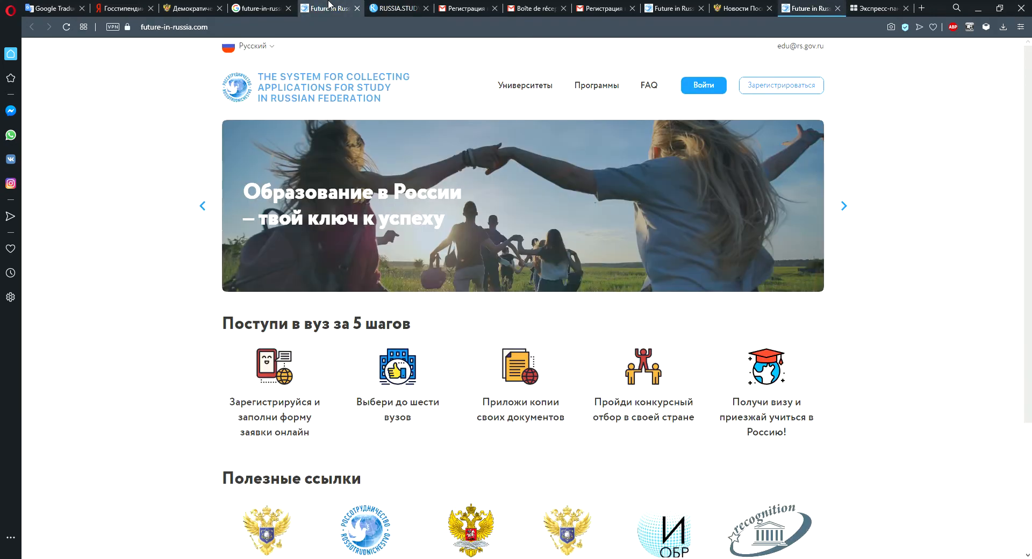
# Switch the Future in Russia site language to English and open the Sign up registration form.
pyautogui.click(253, 47)
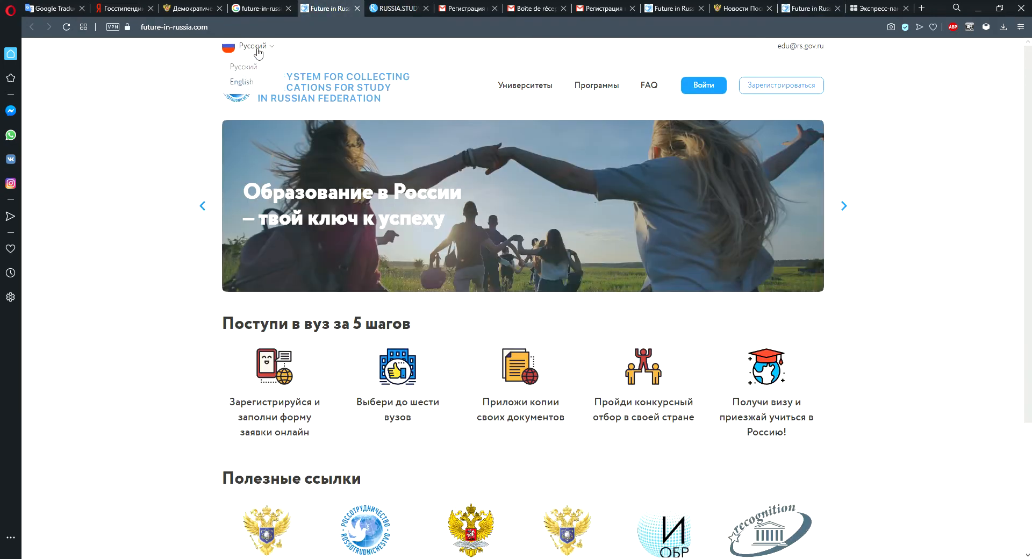
pyautogui.click(243, 84)
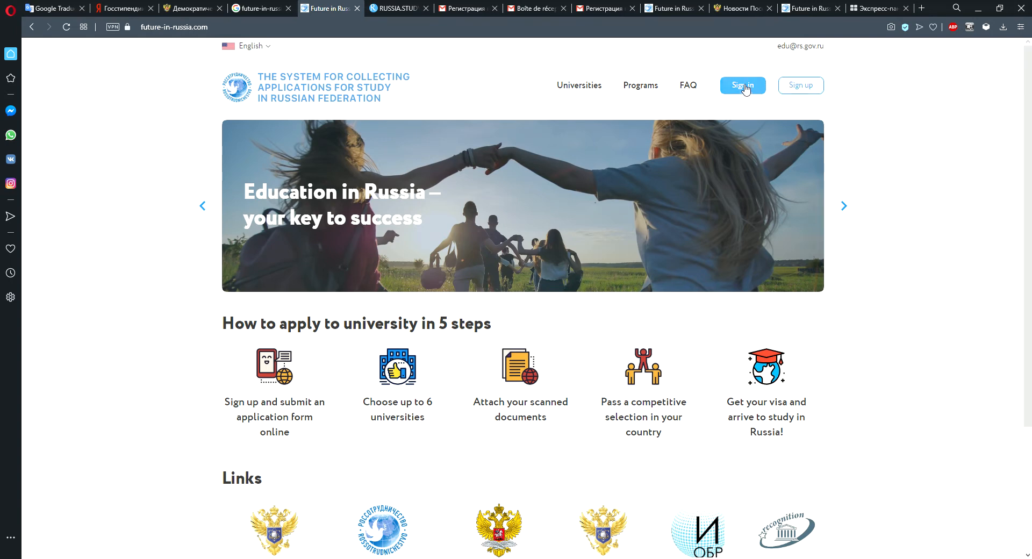
pyautogui.click(807, 90)
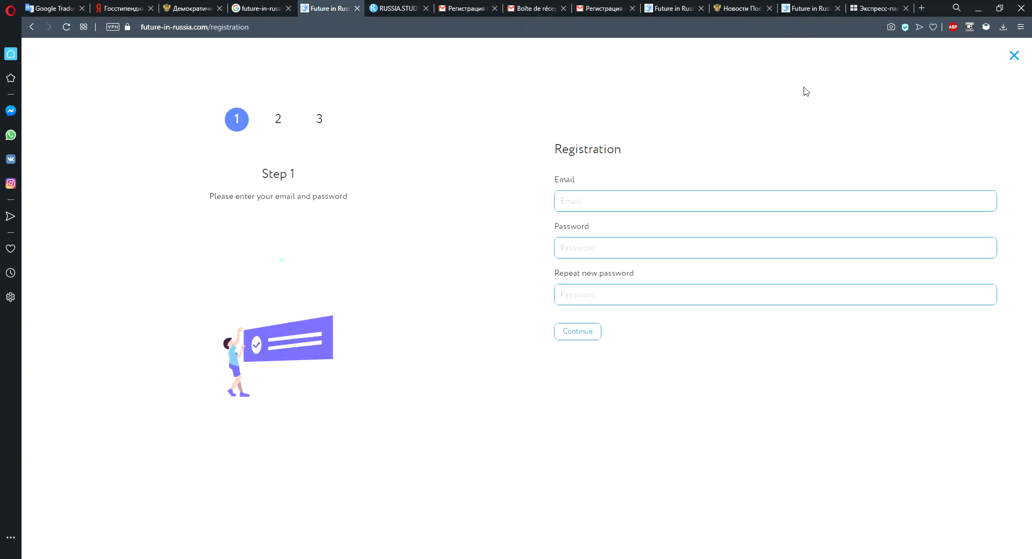
# Reopen the registration form and place the cursor in the Email field.
pyautogui.click(33, 27)
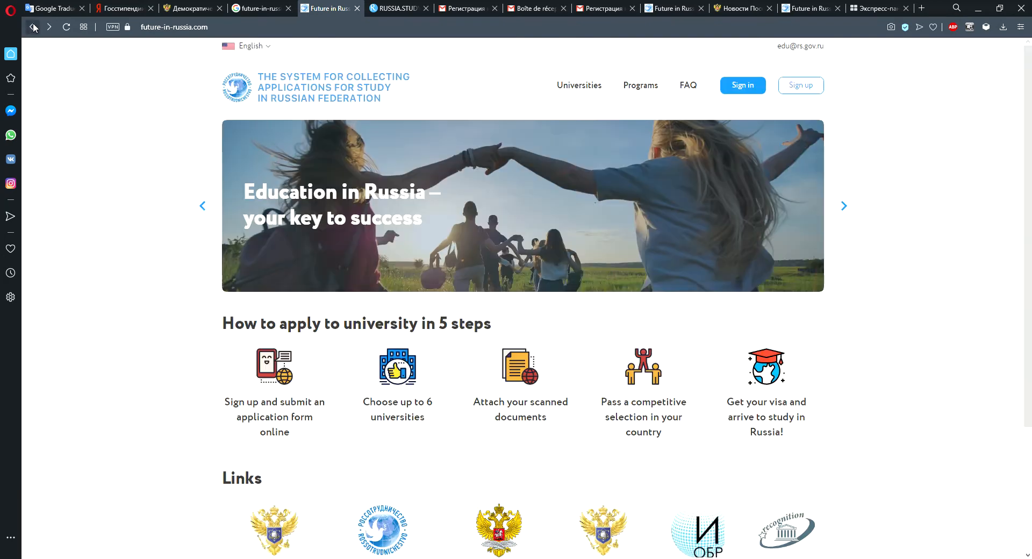
pyautogui.click(810, 90)
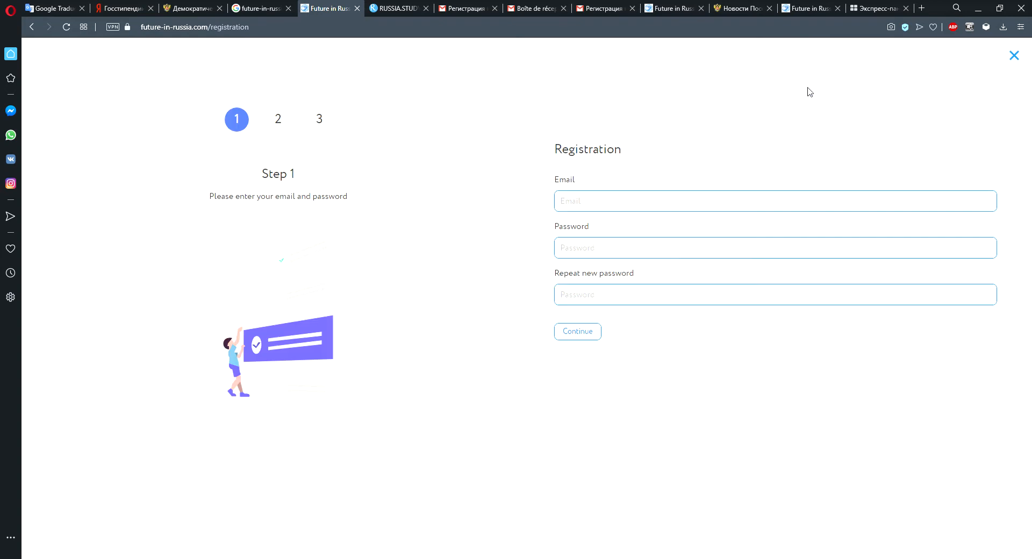
pyautogui.click(611, 204)
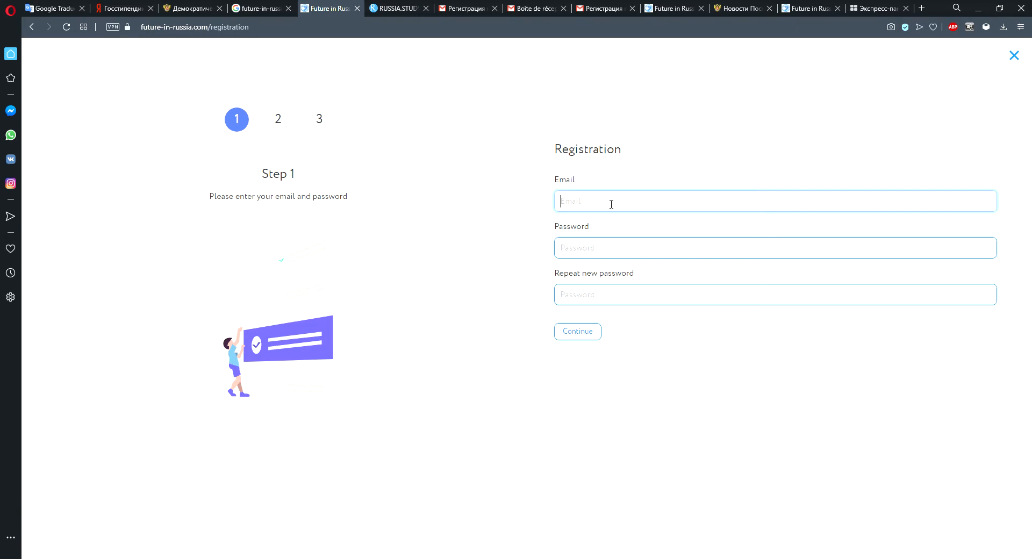
# Copy the Google account's e-mail address from the Gmail account menu.
pyautogui.click(535, 9)
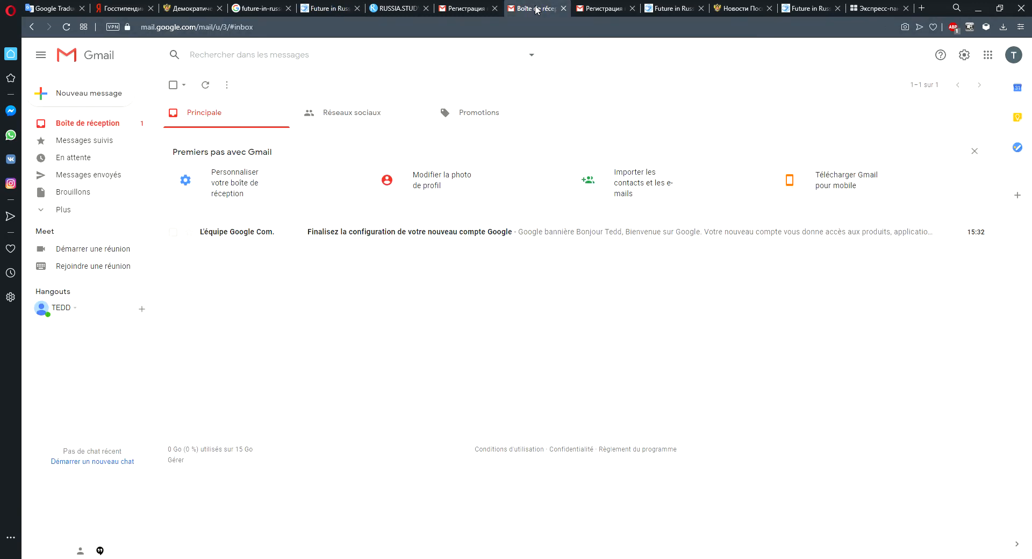
pyautogui.click(1014, 56)
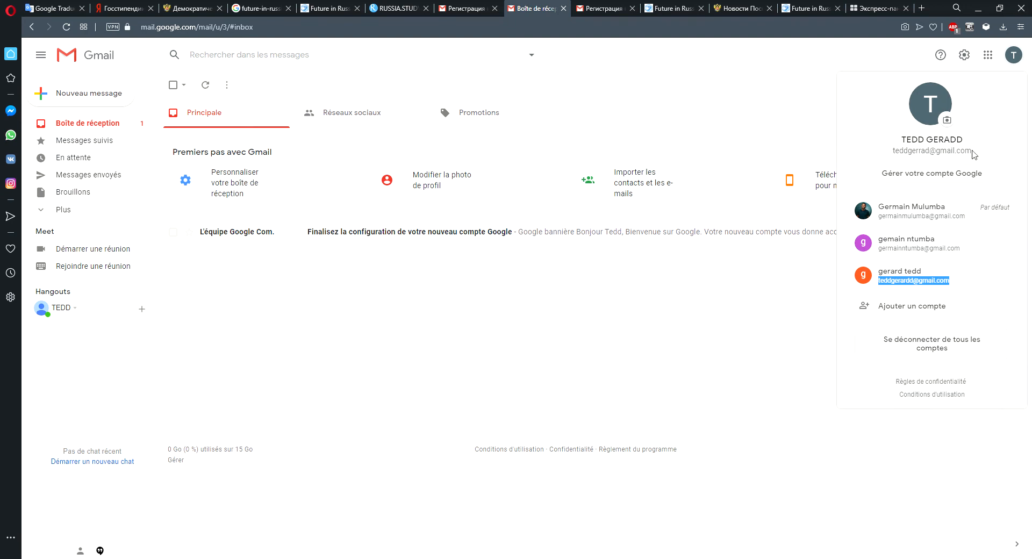
pyautogui.moveTo(972, 153); pyautogui.dragTo(890, 151)
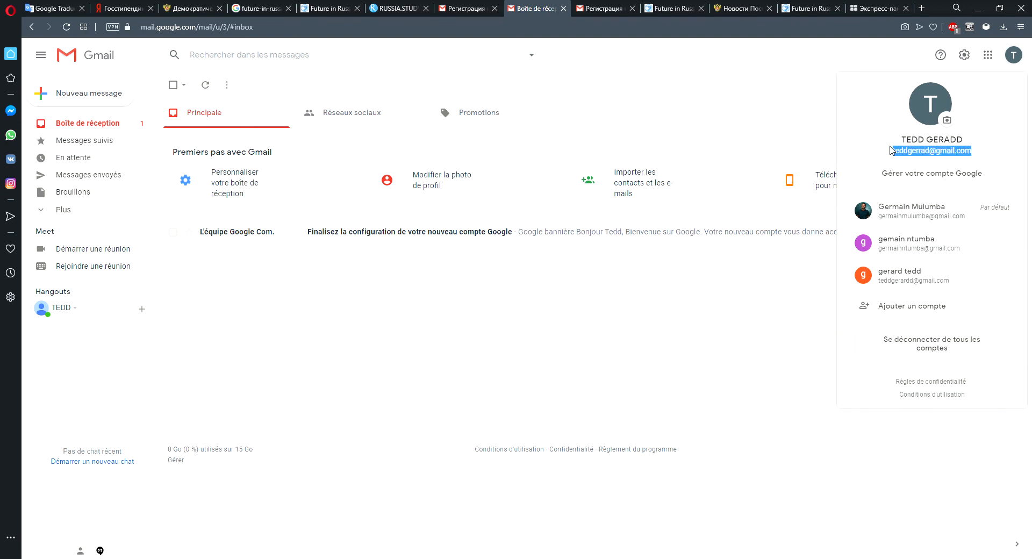
pyautogui.hotkey('ctrl', 'c')
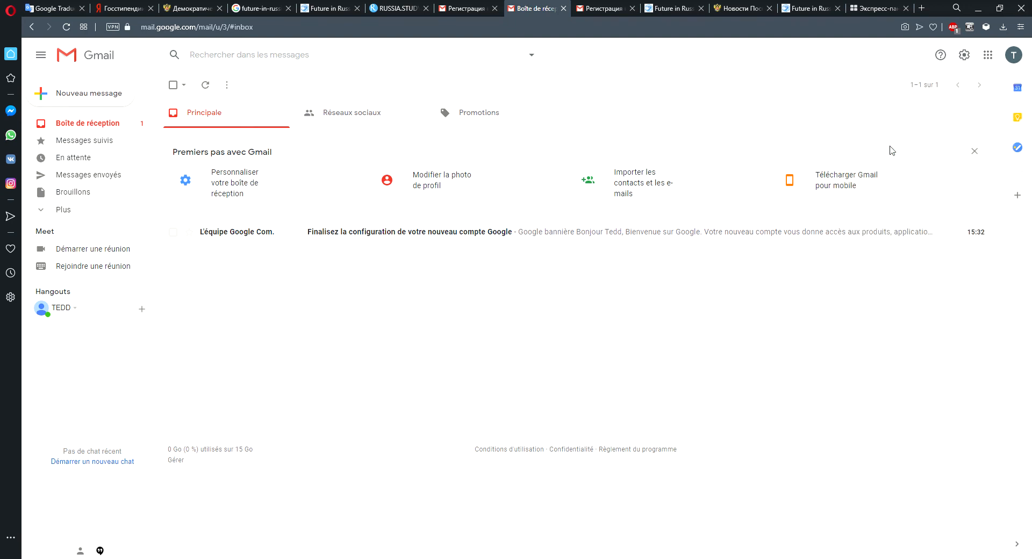
pyautogui.click(1014, 58)
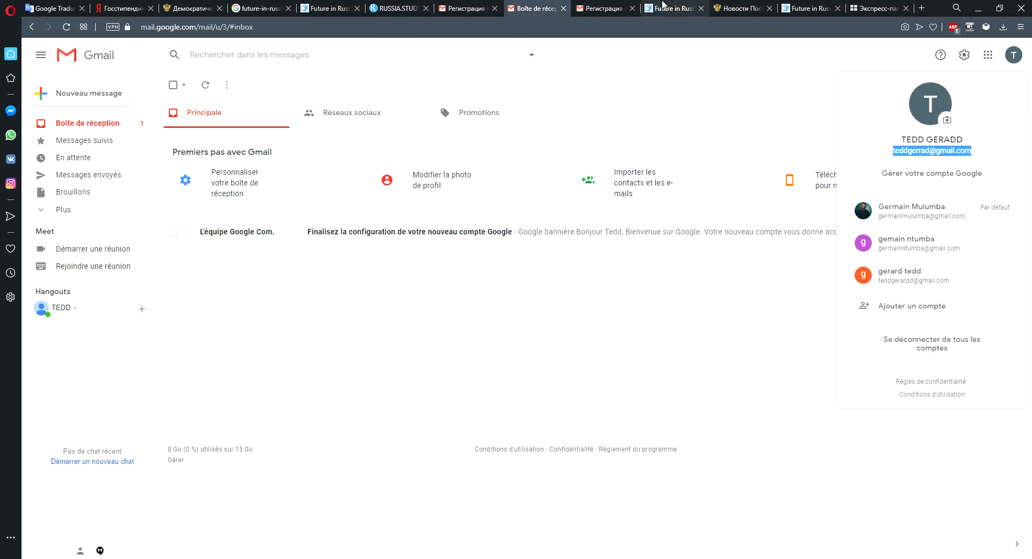
pyautogui.click(332, 5)
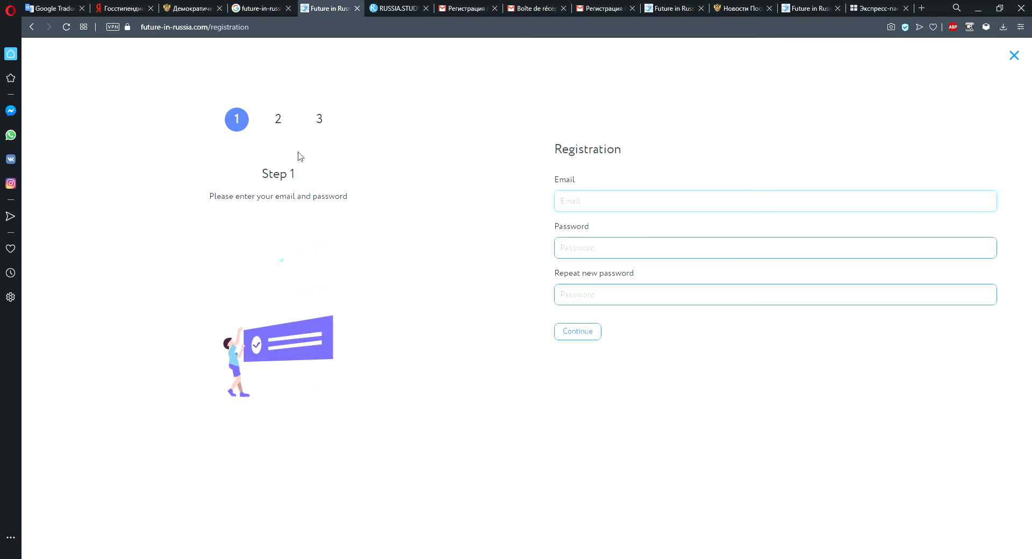
pyautogui.click(701, 8)
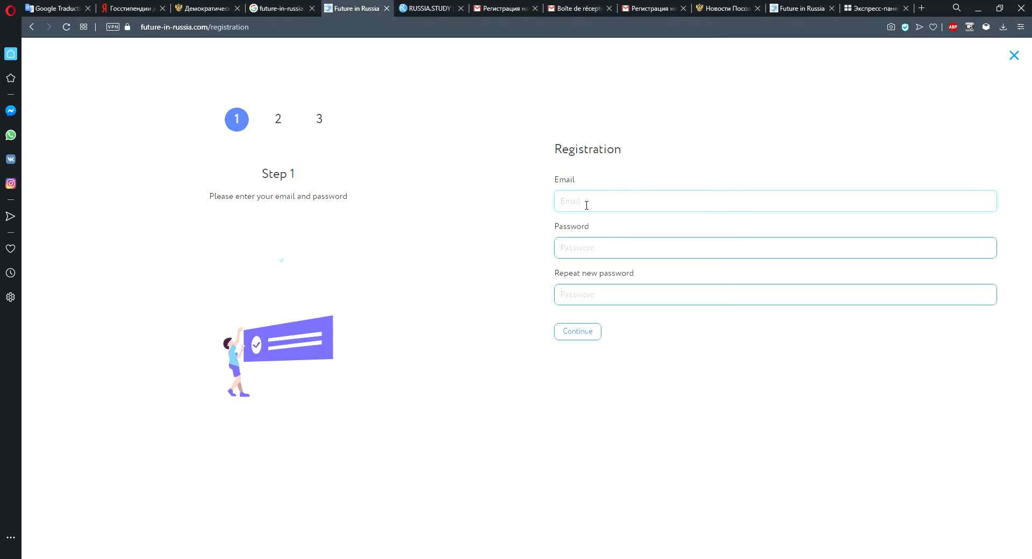
# Paste the copied e-mail address into the registration form, enter the account password in both password fields, and continue.
pyautogui.hotkey('ctrl', 'v')
pyautogui.click(577, 253)
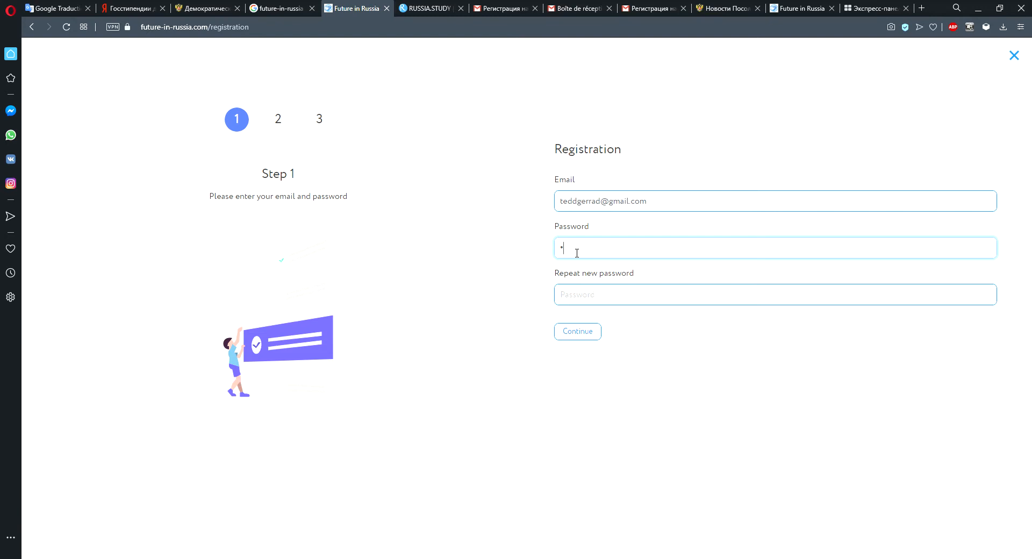
pyautogui.write('••••••••')
pyautogui.click(587, 297)
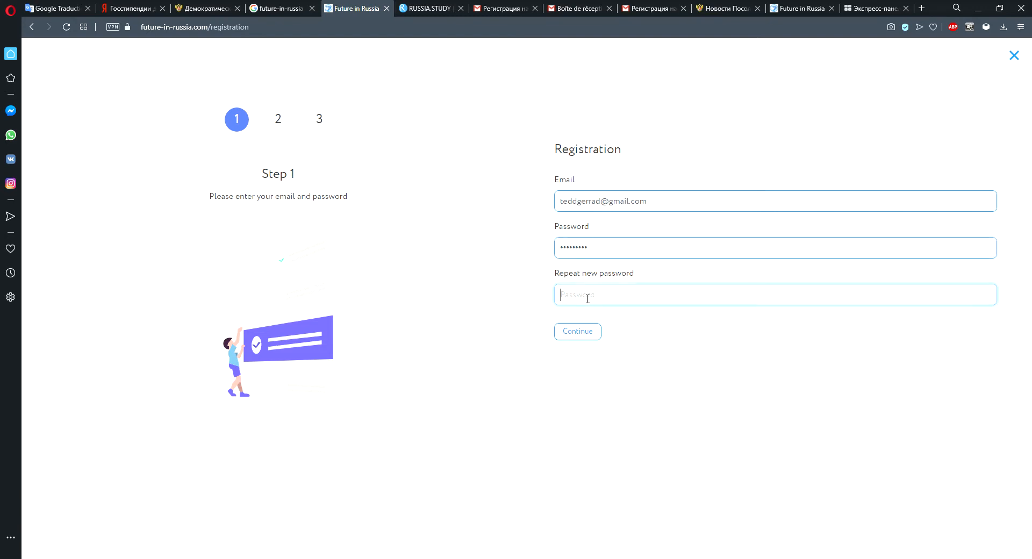
pyautogui.write('•••••••••')
pyautogui.click(583, 333)
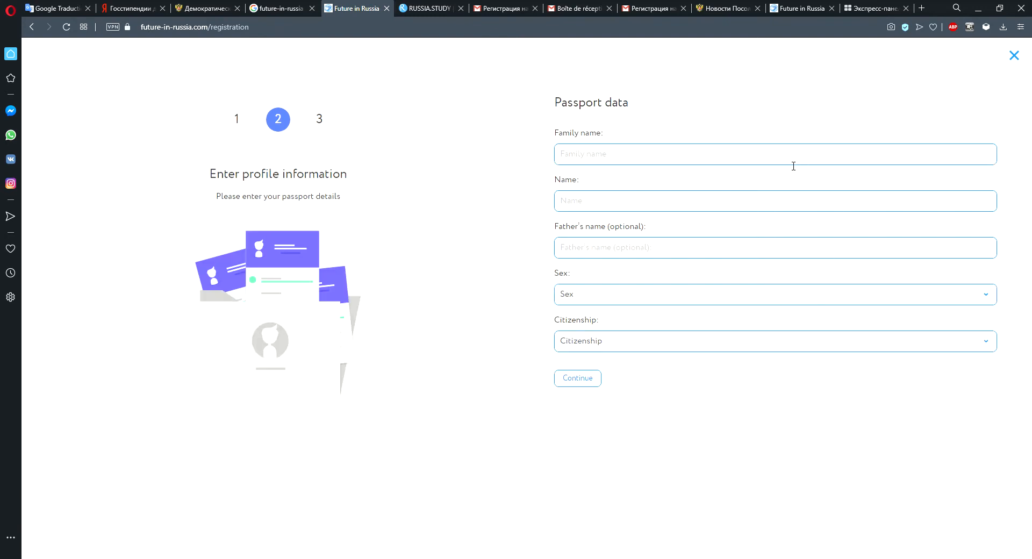
# Enter the applicant's family name and first name in the passport data form.
pyautogui.click(727, 152)
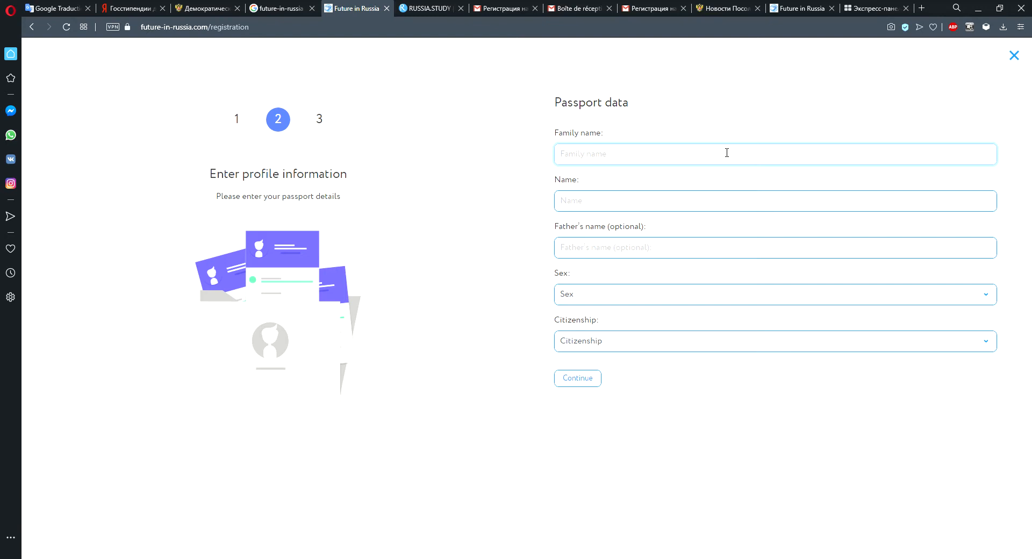
pyautogui.click(585, 207)
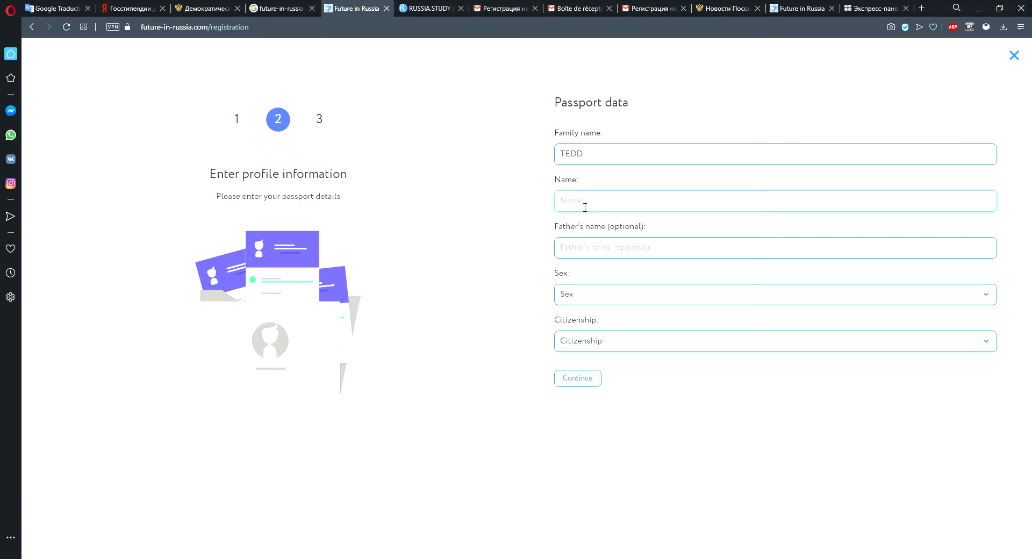
pyautogui.click(614, 254)
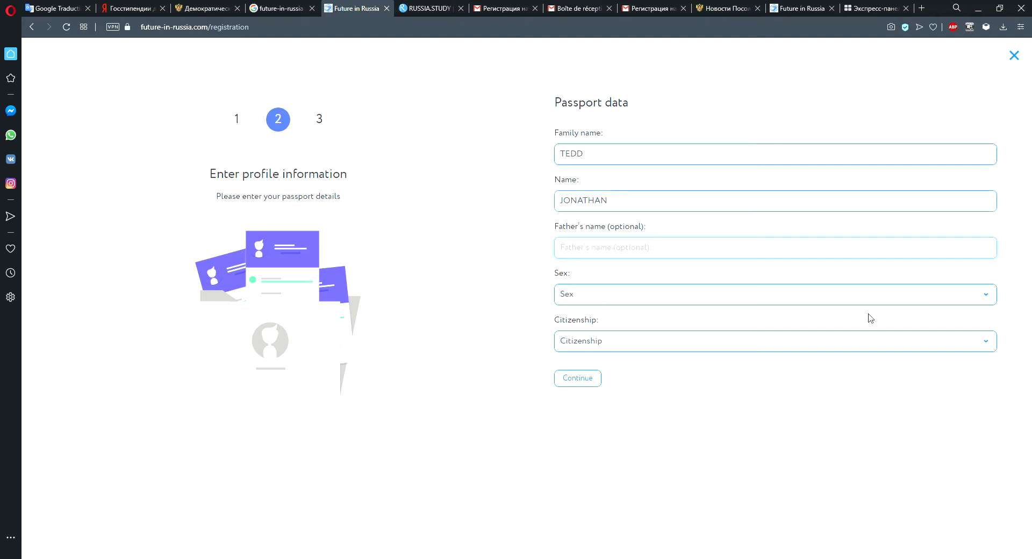
# Set sex to Male and citizenship to Congo, Democratic Republic, then continue to the last step.
pyautogui.click(986, 295)
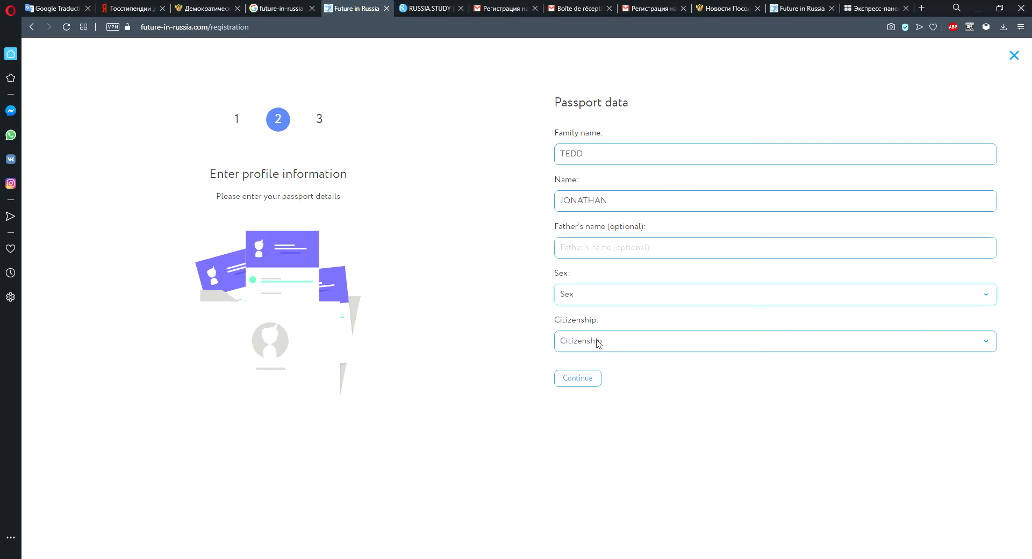
pyautogui.press('Down')
pyautogui.press('Tab')
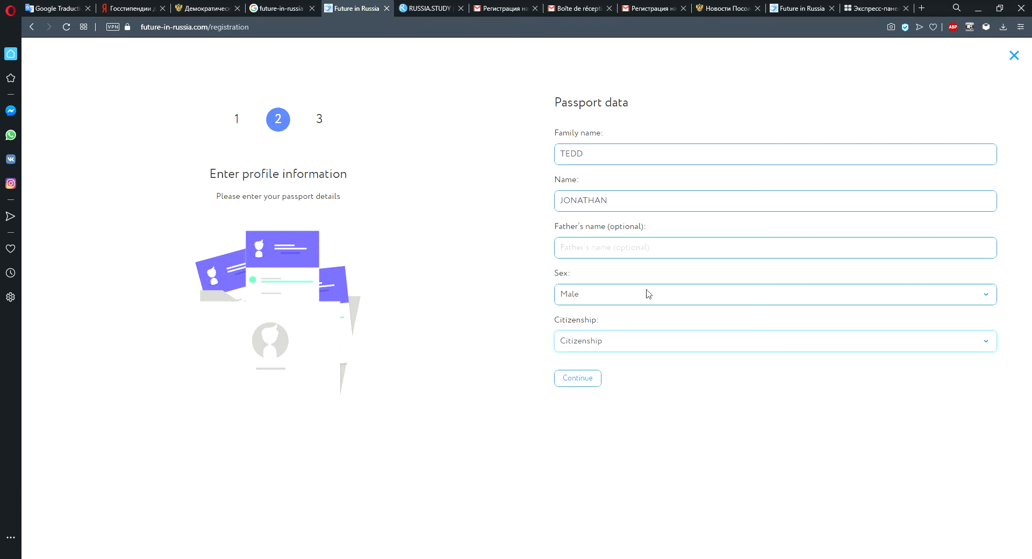
pyautogui.write('con')
pyautogui.press('Down')
pyautogui.click(589, 382)
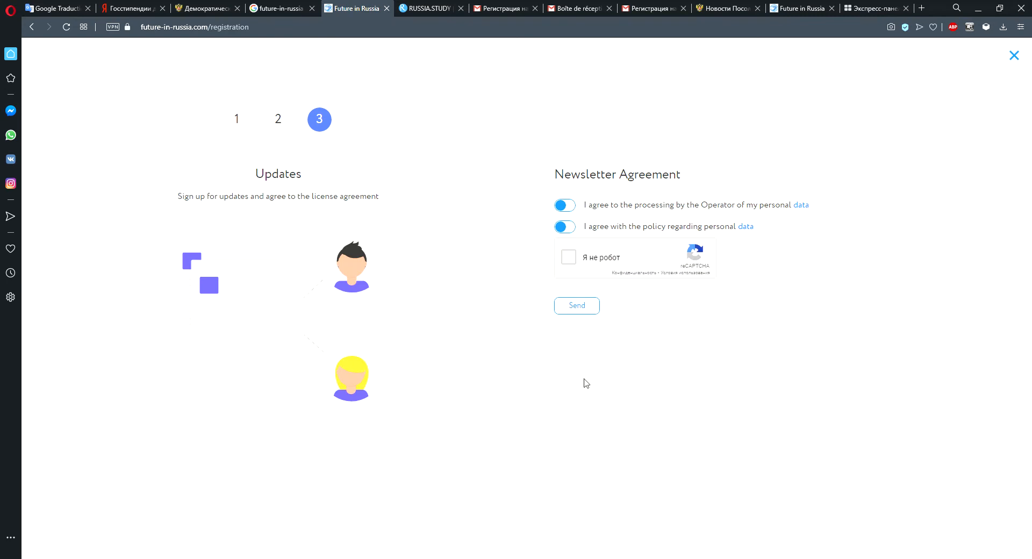
# Accept both personal data agreements, tick the reCAPTCHA box, and send the registration.
pyautogui.click(572, 208)
pyautogui.click(573, 231)
pyautogui.click(569, 258)
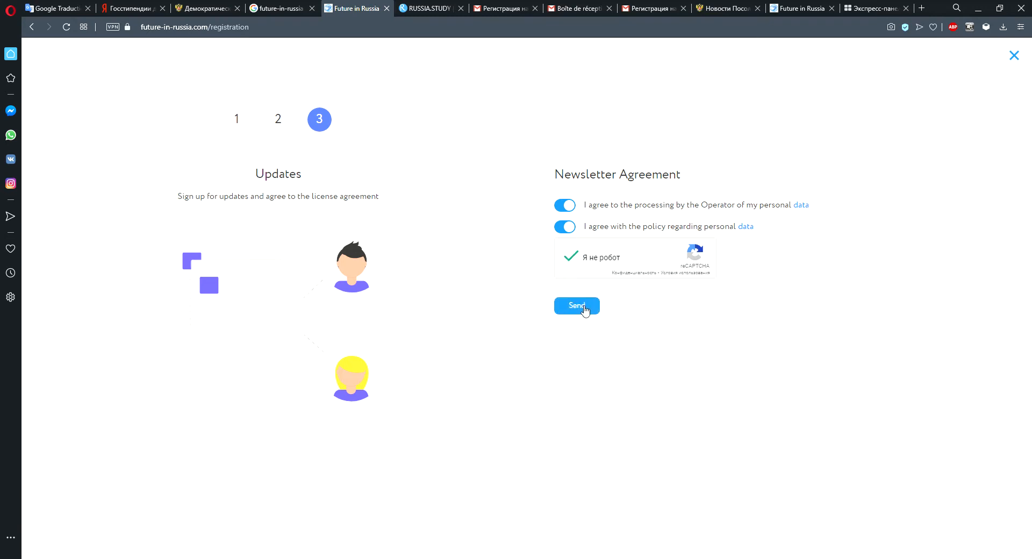
pyautogui.click(584, 311)
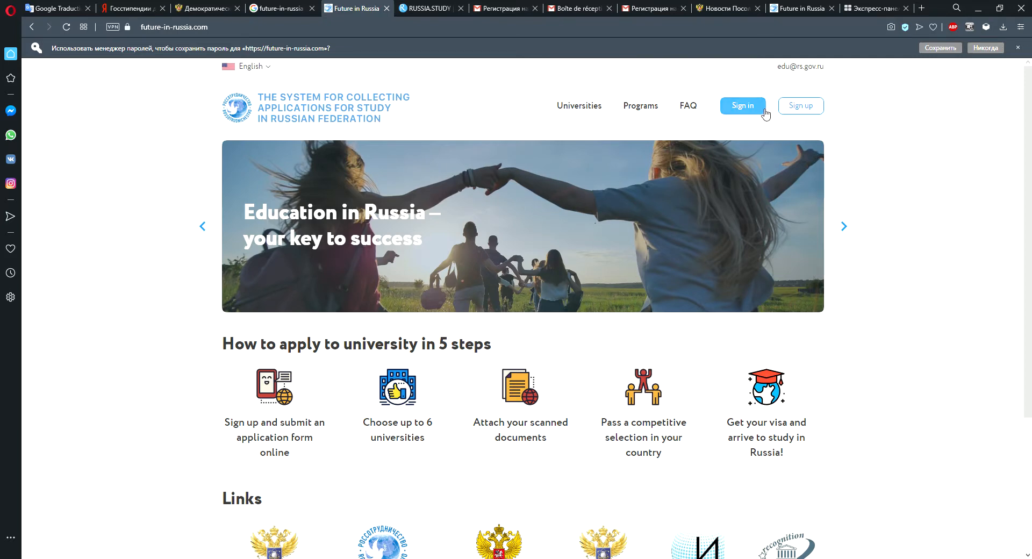
# Open the Future in Russia registration e-mail in Gmail and follow its confirmation link.
pyautogui.click(591, 8)
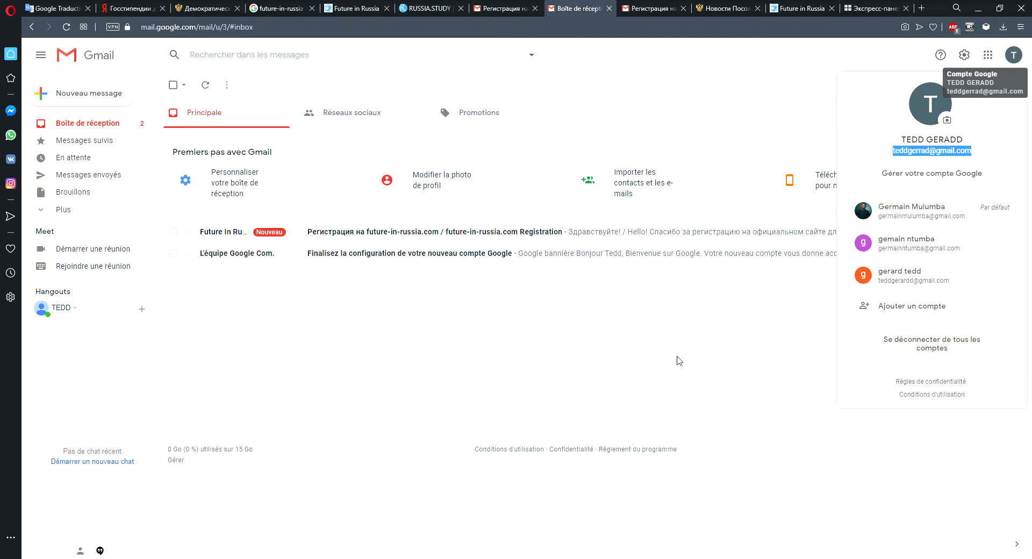
pyautogui.click(699, 345)
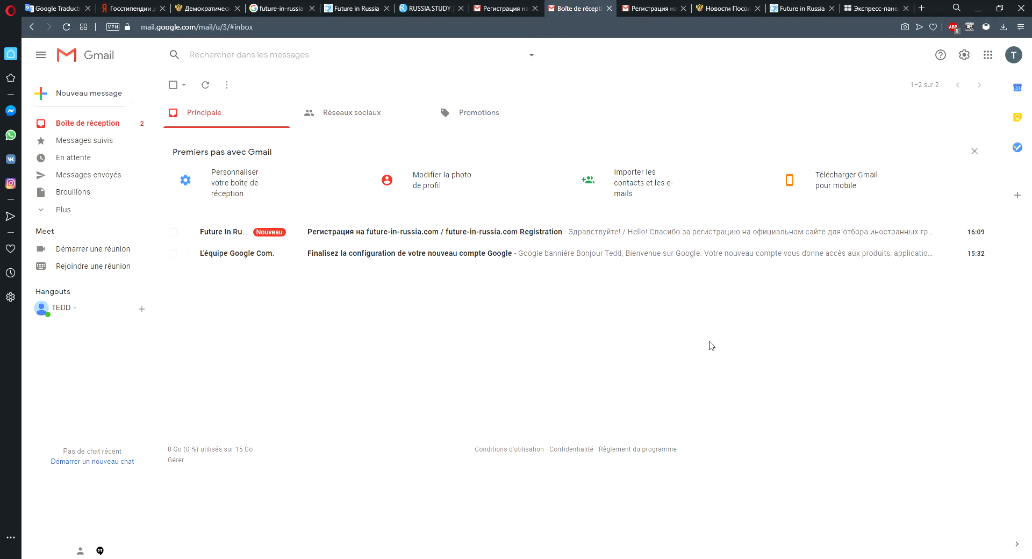
pyautogui.click(825, 232)
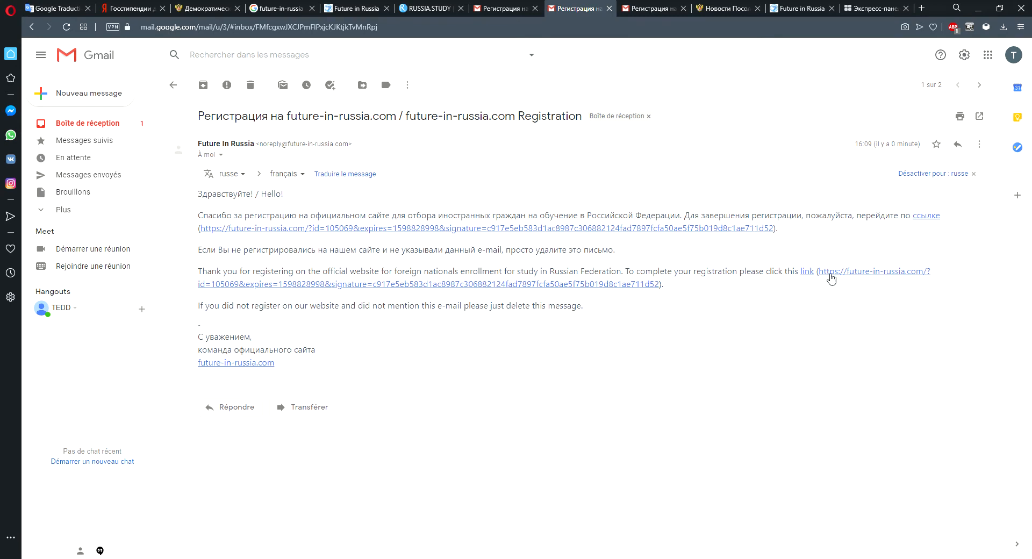
pyautogui.click(559, 289)
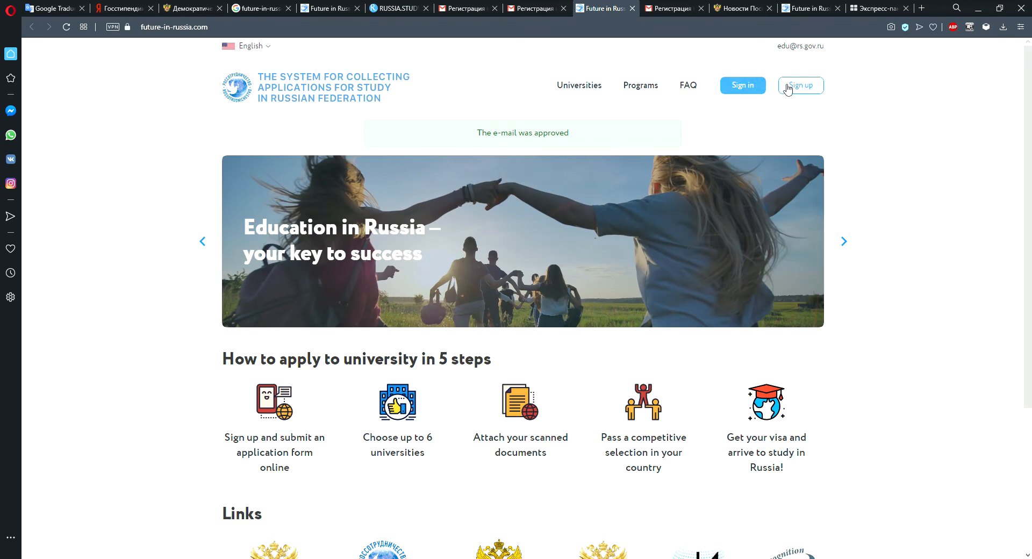
# Sign in to the portal with the registered e-mail address and the account password.
pyautogui.click(743, 87)
pyautogui.click(488, 271)
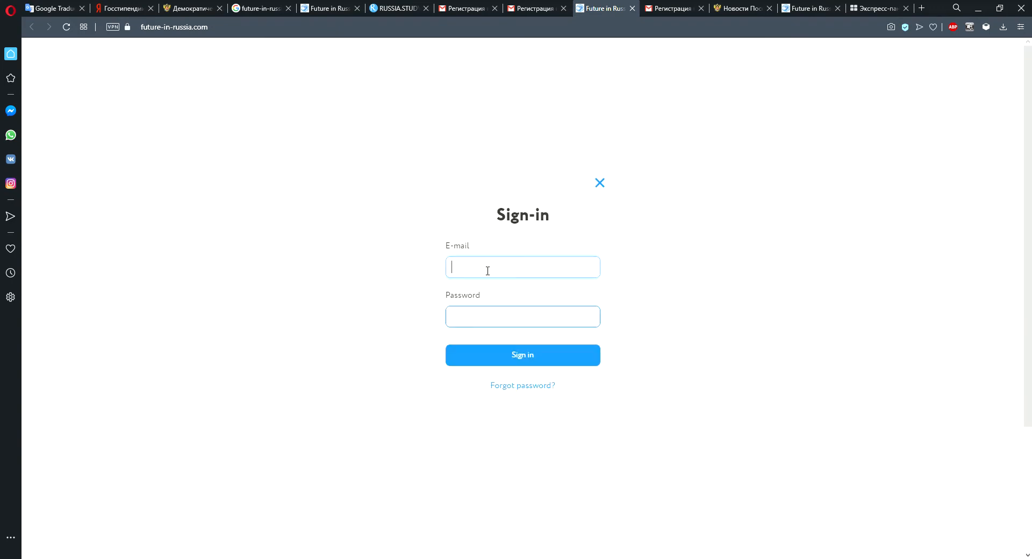
pyautogui.hotkey('ctrl', 'v')
pyautogui.click(483, 322)
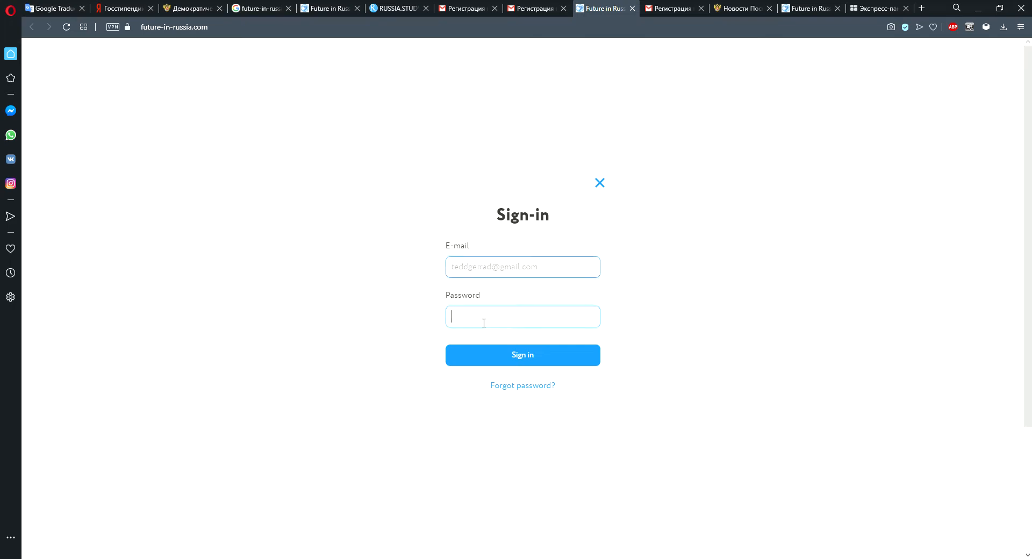
pyautogui.write('*********')
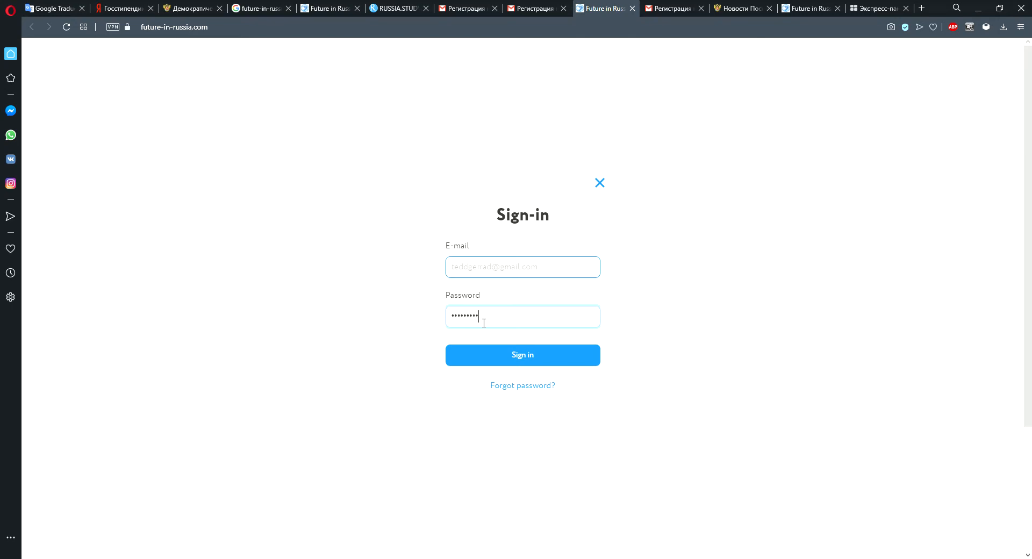
pyautogui.click(524, 361)
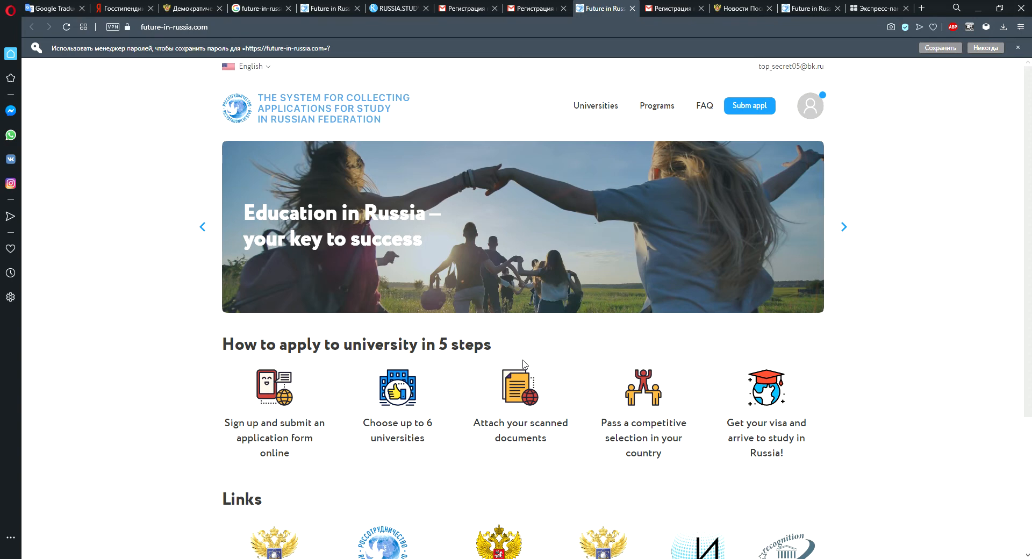
# Open the account's profile page and look over its fields.
pyautogui.click(807, 108)
pyautogui.click(781, 135)
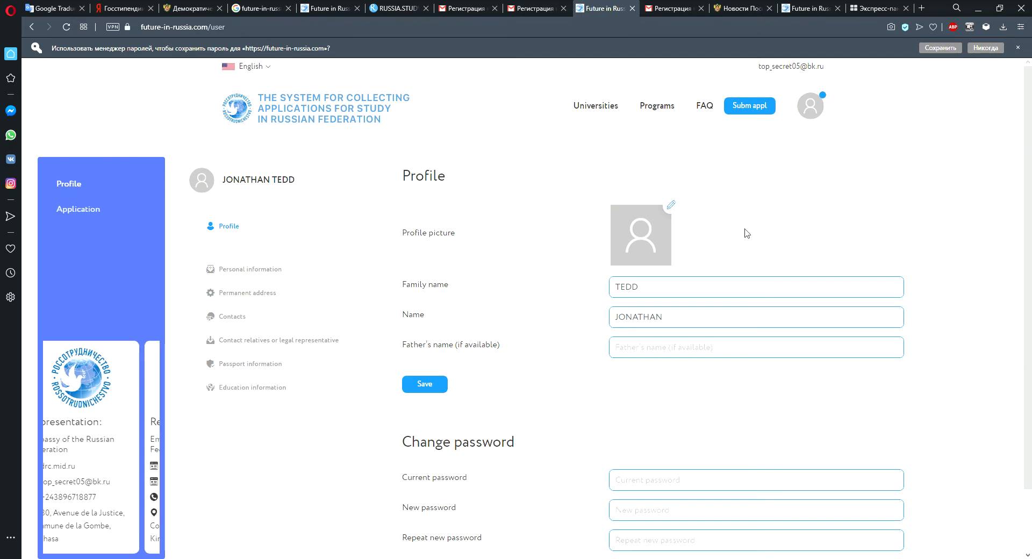
pyautogui.click(623, 288)
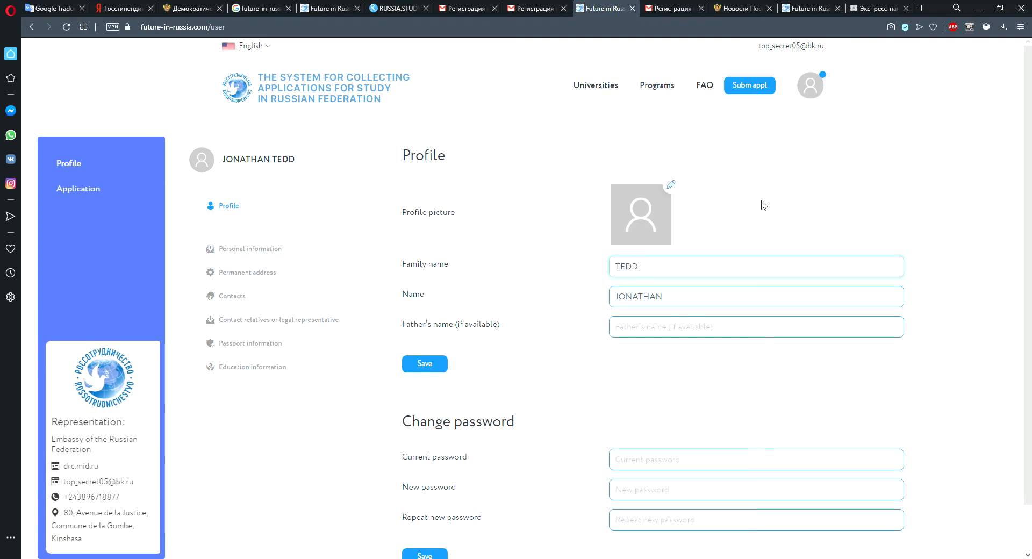
pyautogui.click(675, 185)
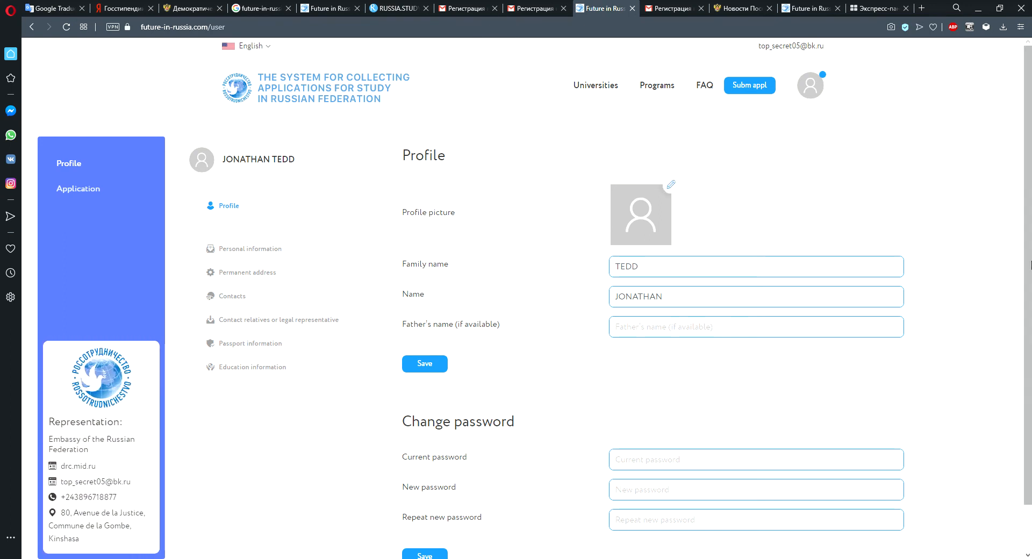
pyautogui.scroll(-1, 1031, 263)
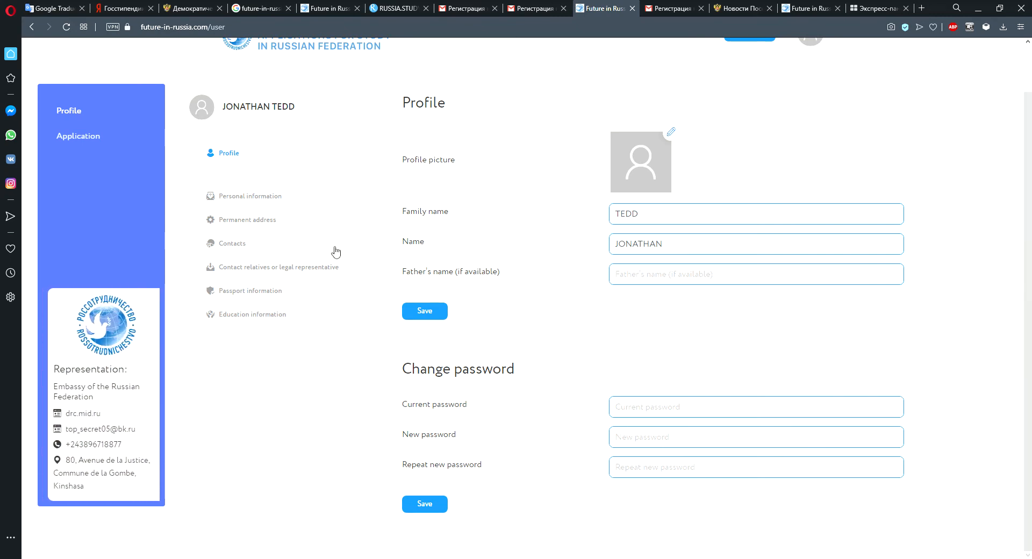
# Open the Personal information section and enter the family name in Latin letters.
pyautogui.click(260, 203)
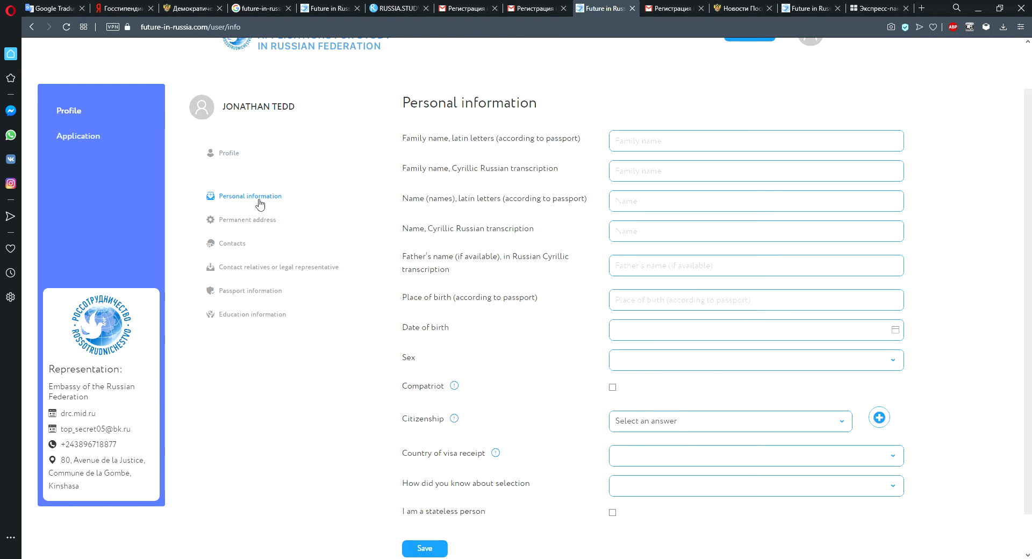
pyautogui.click(657, 139)
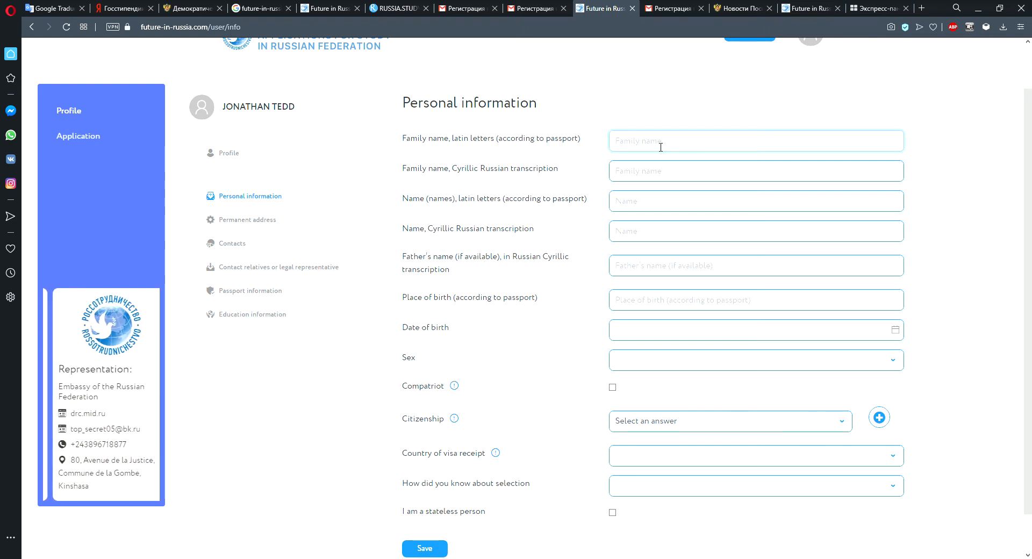
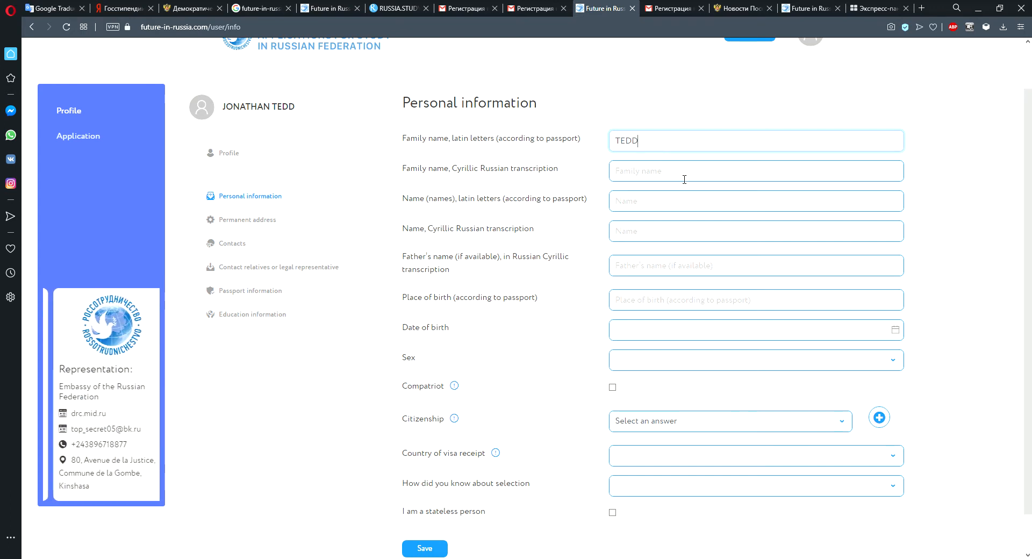
pyautogui.click(652, 170)
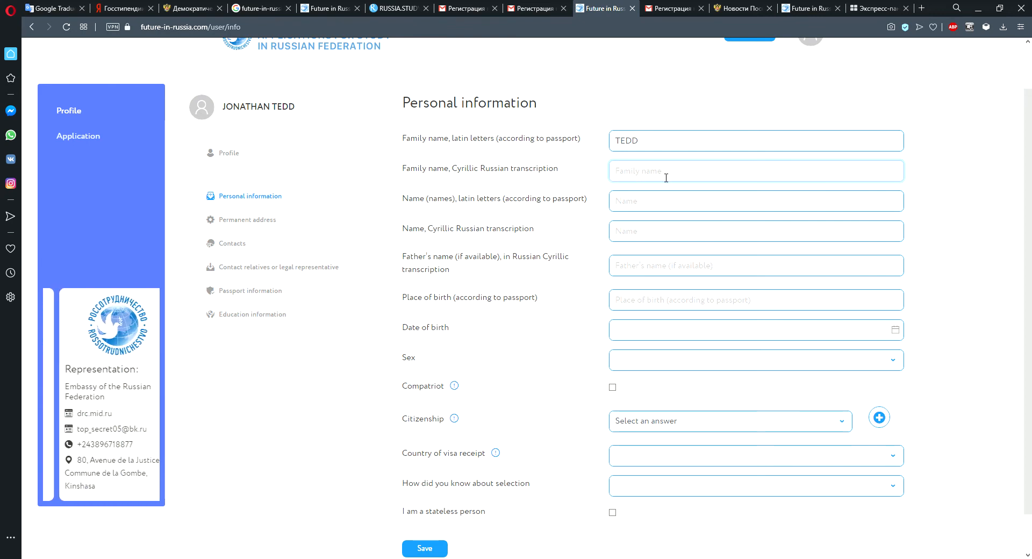
# Enter the first name in Latin letters in the personal information form.
pyautogui.click(642, 207)
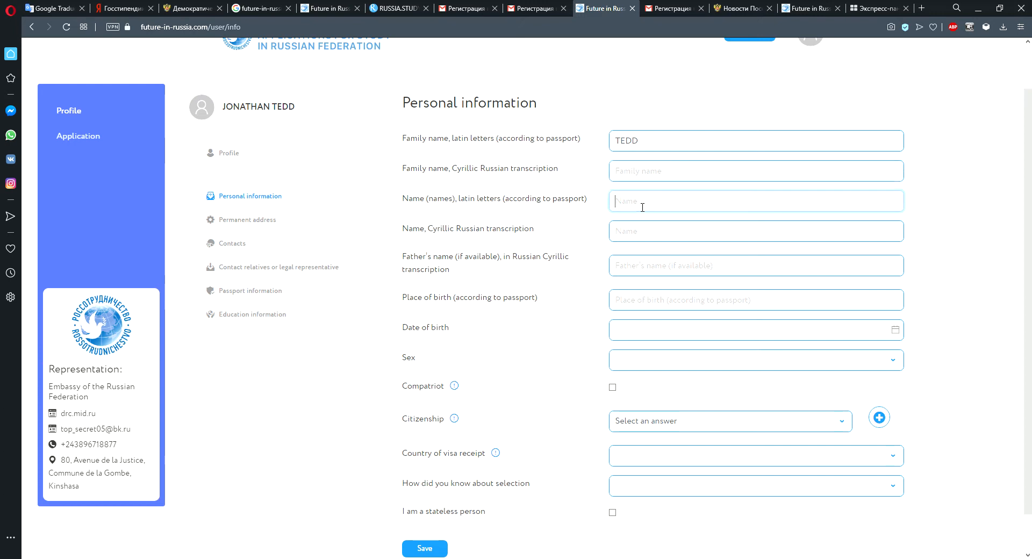
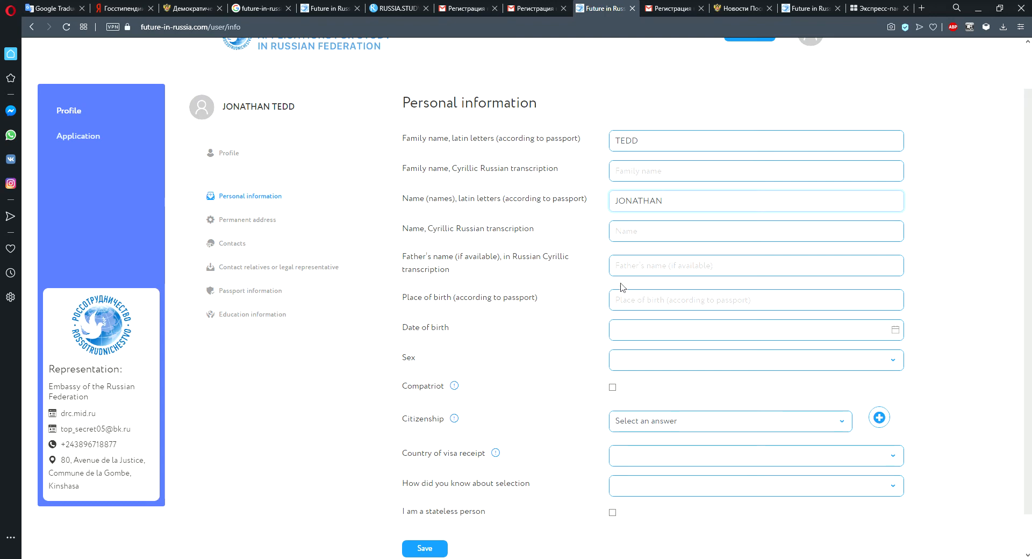
# Enter KINSHASA as the place of birth in the personal information form.
pyautogui.click(811, 241)
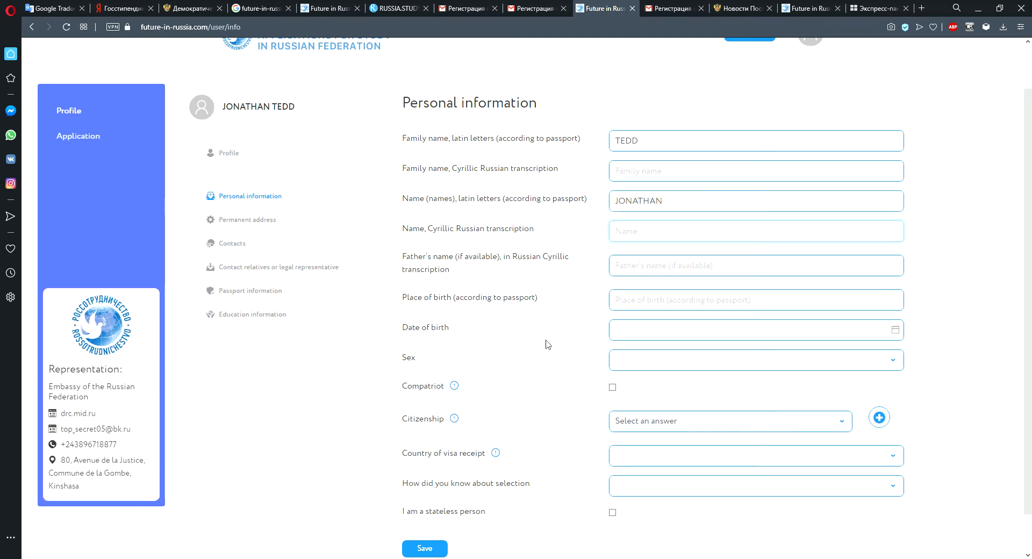
pyautogui.click(501, 267)
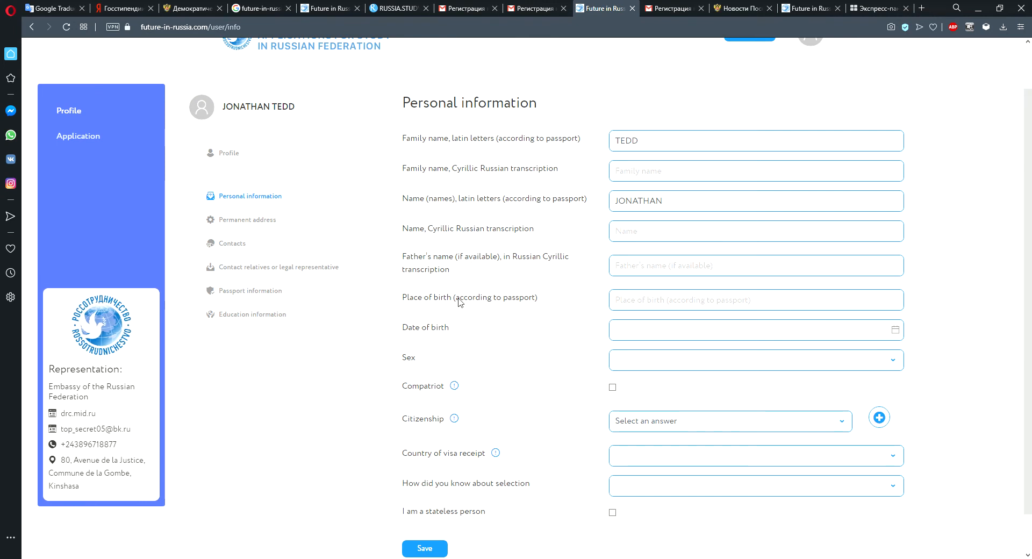
pyautogui.click(866, 309)
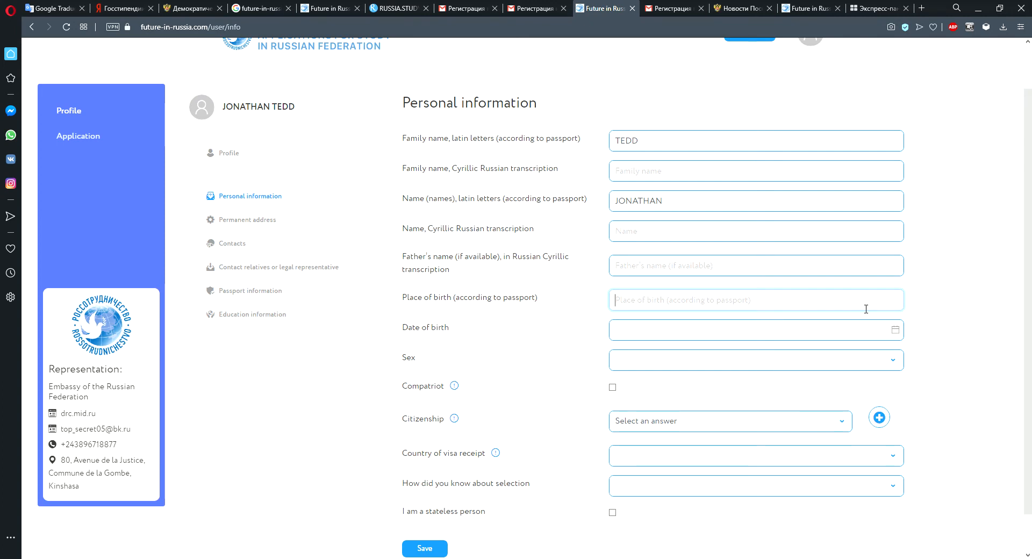
pyautogui.write('KINS')
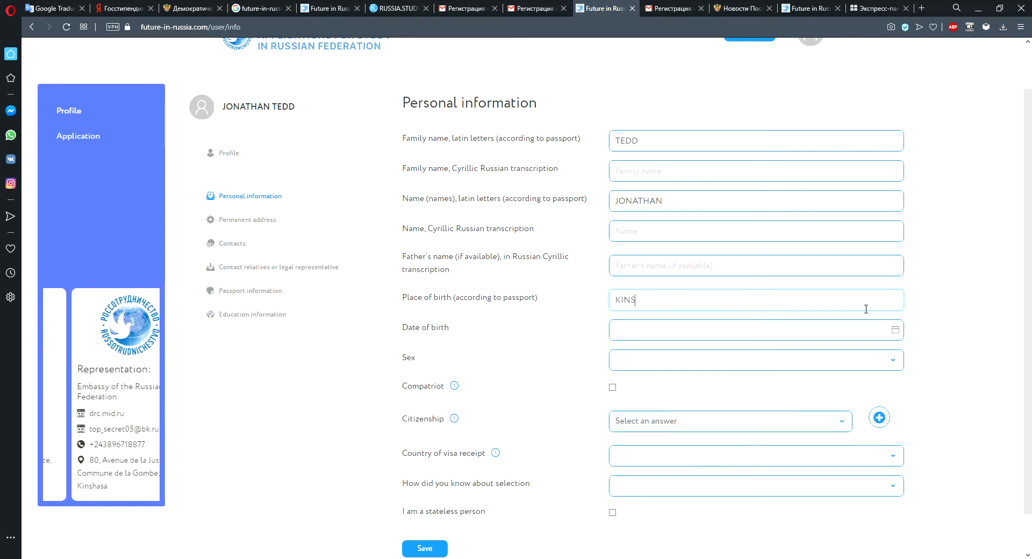
pyautogui.write('HASA')
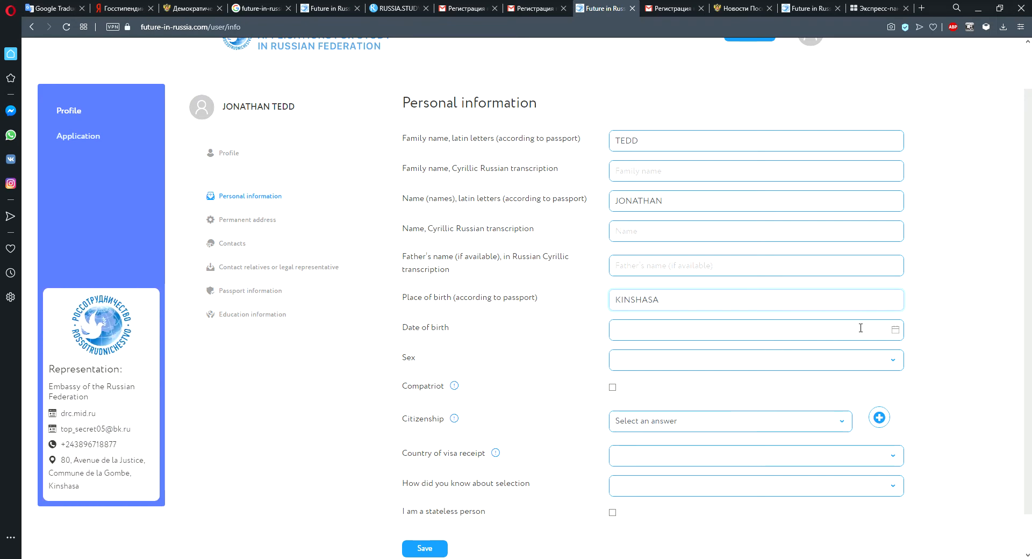
pyautogui.click(897, 332)
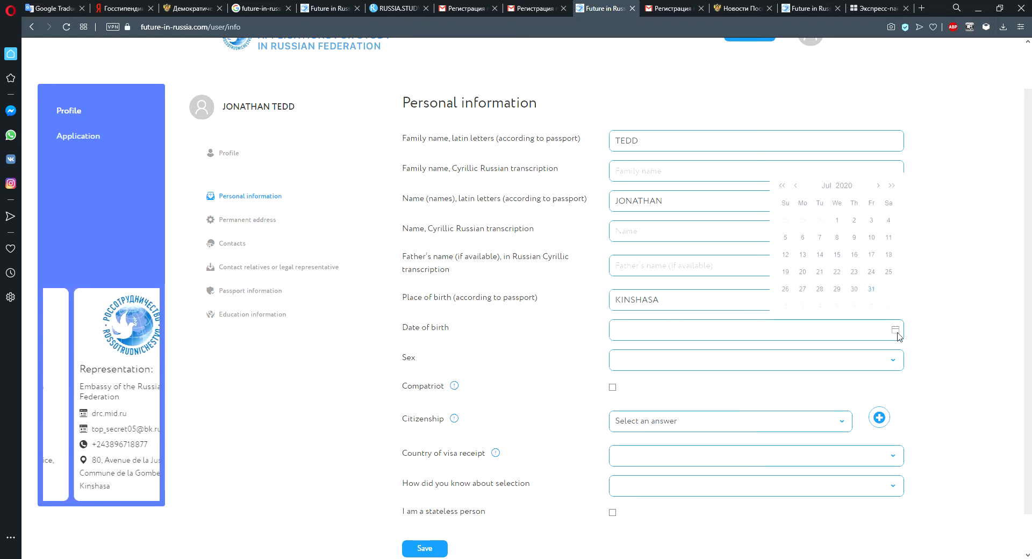
pyautogui.click(838, 256)
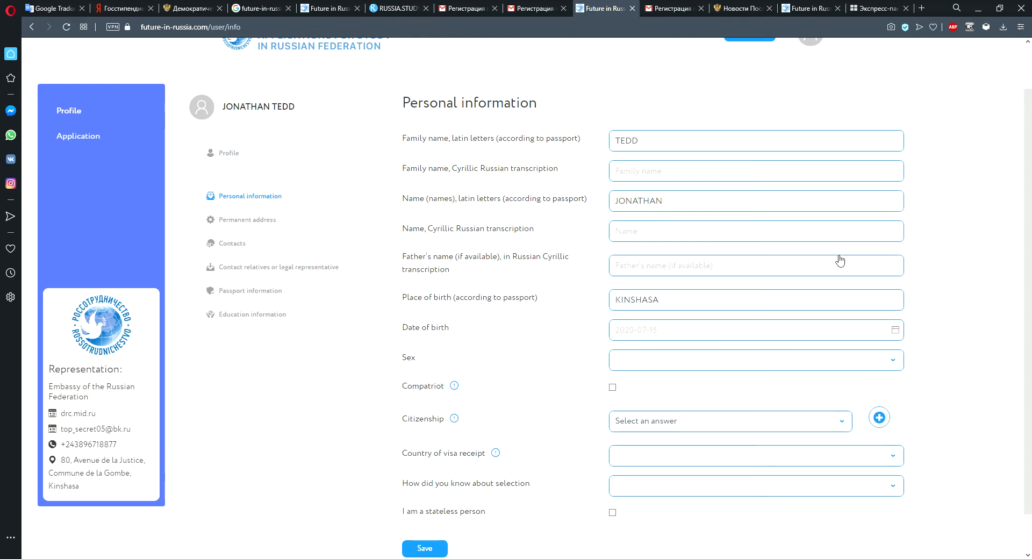
pyautogui.click(680, 333)
pyautogui.click(637, 330)
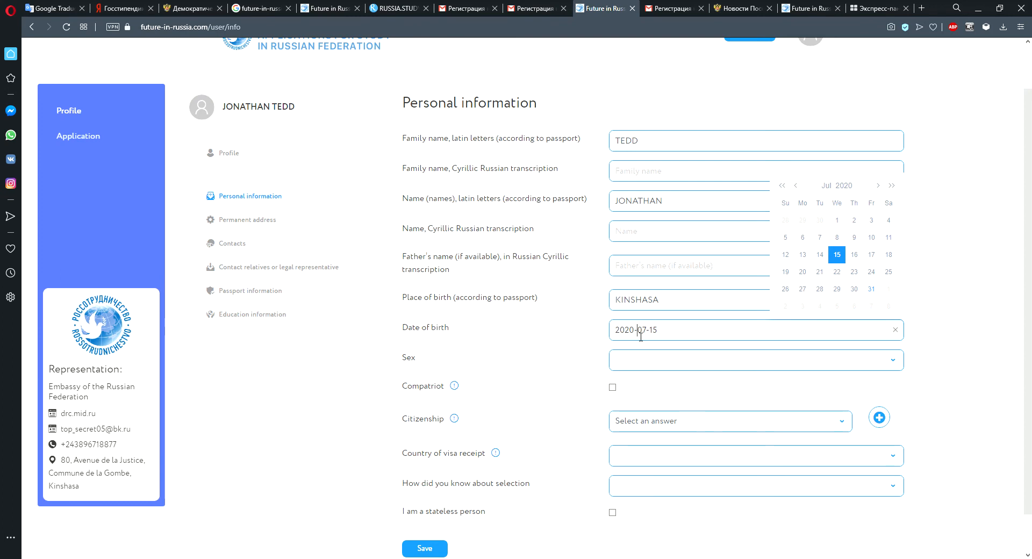
pyautogui.press('BackSpace')
pyautogui.press('BackSpace')
pyautogui.press('BackSpace')
pyautogui.press('BackSpace')
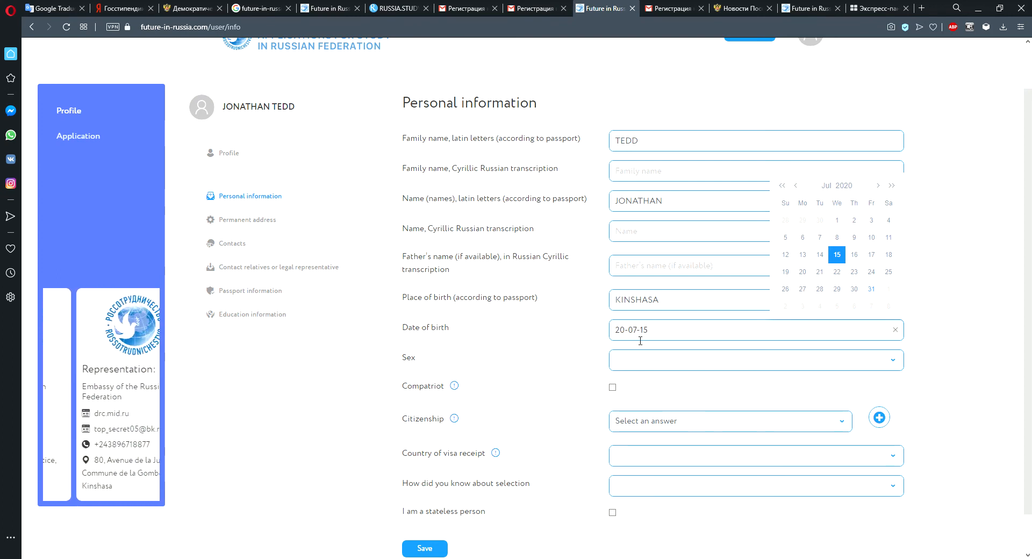
pyautogui.write('1')
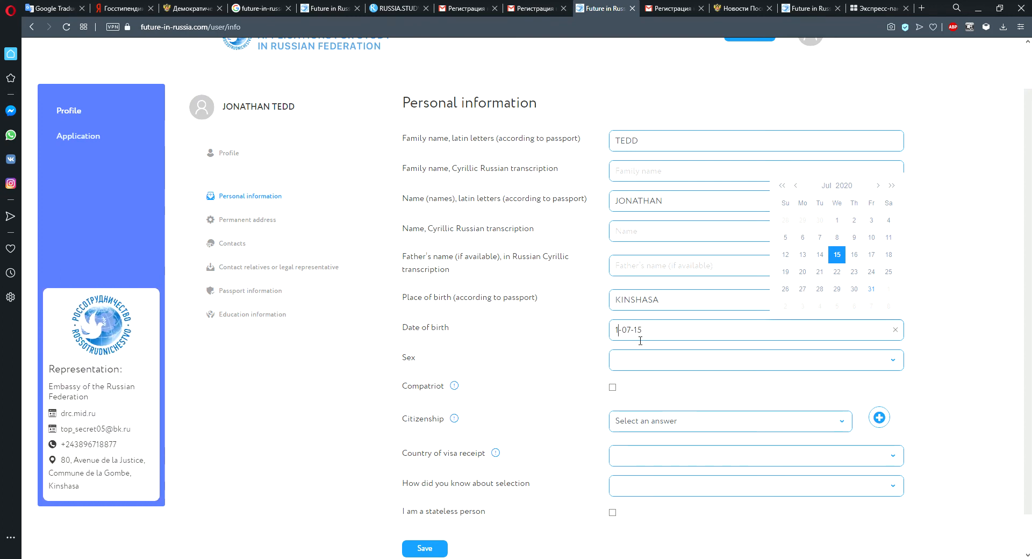
pyautogui.write('999')
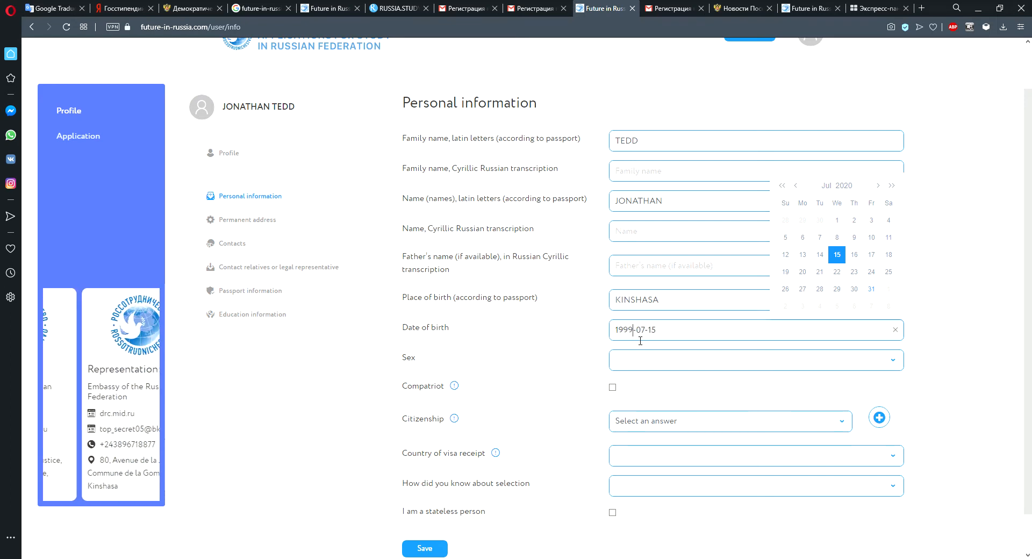
# Select Male as the sex, leaving the Compatriot box unticked.
pyautogui.click(892, 360)
pyautogui.click(690, 378)
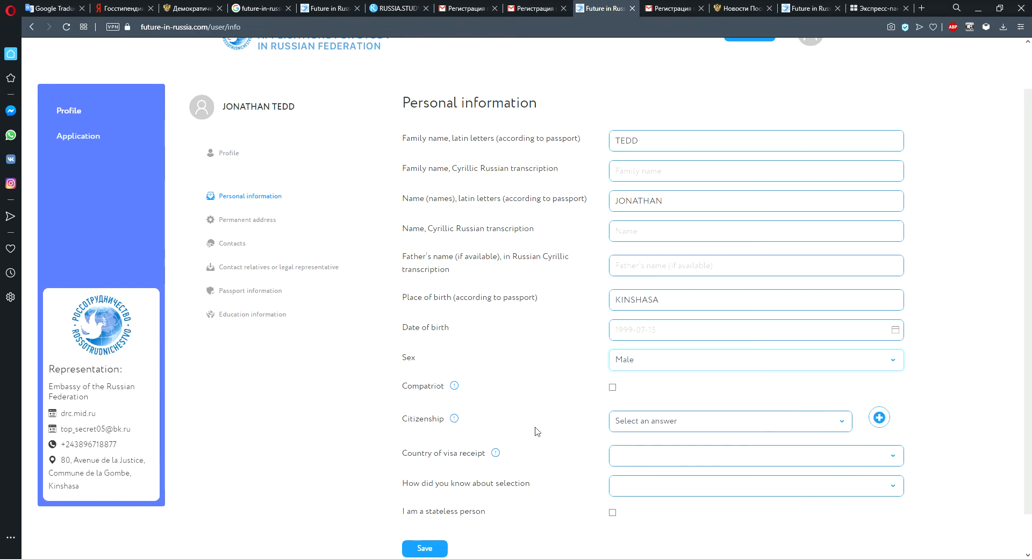
pyautogui.click(613, 387)
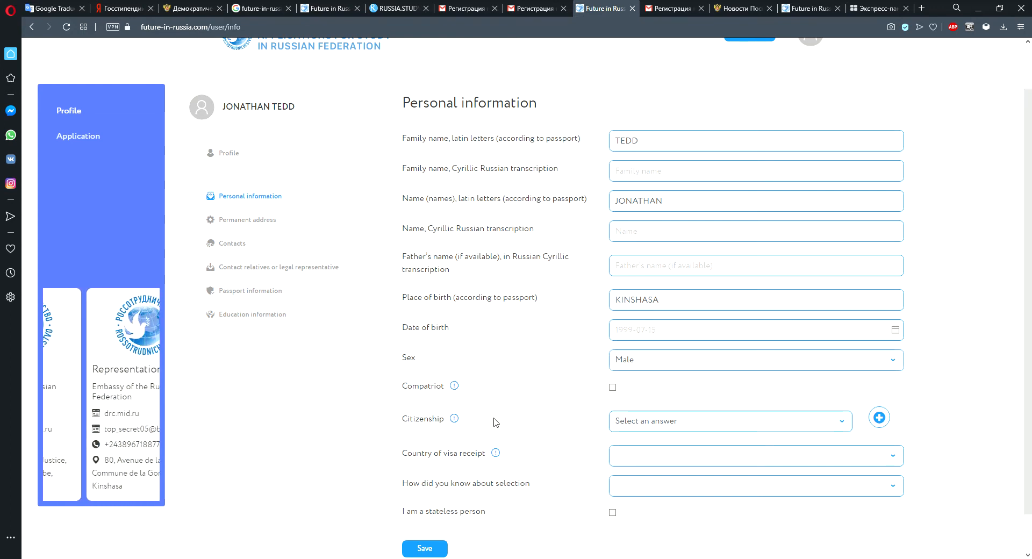
pyautogui.click(612, 388)
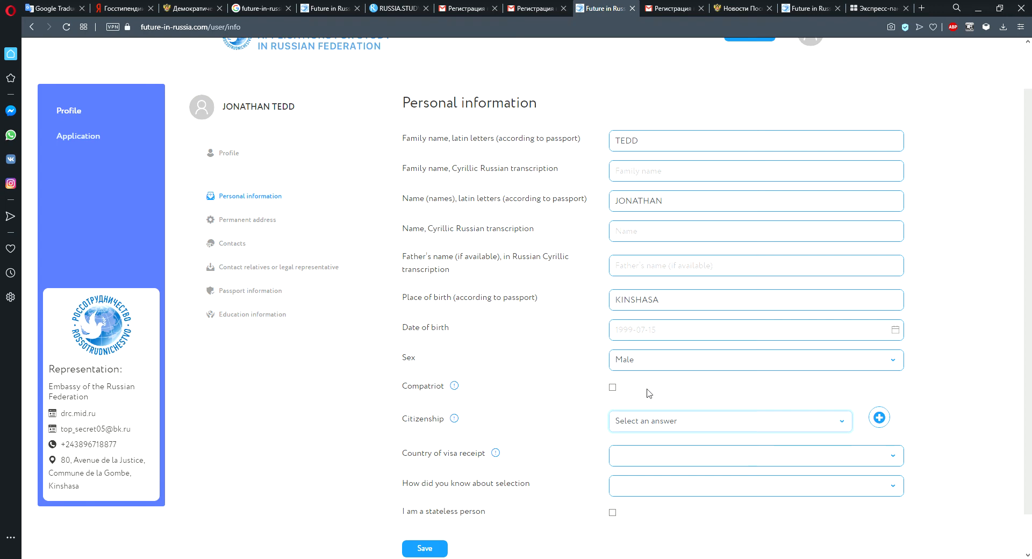
# Set both the citizenship and the country of visa receipt to Congo, Democratic Republic.
pyautogui.write('con')
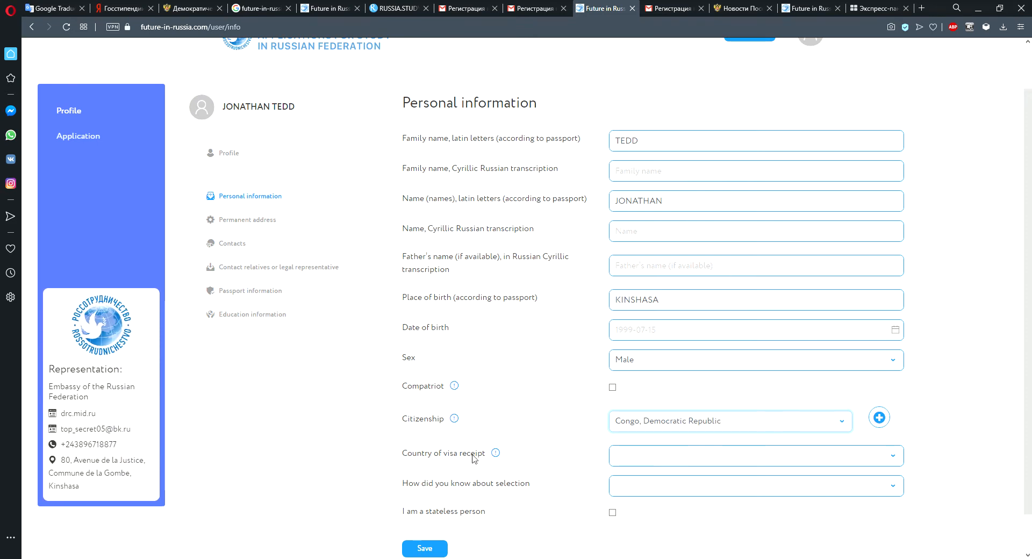
pyautogui.click(892, 460)
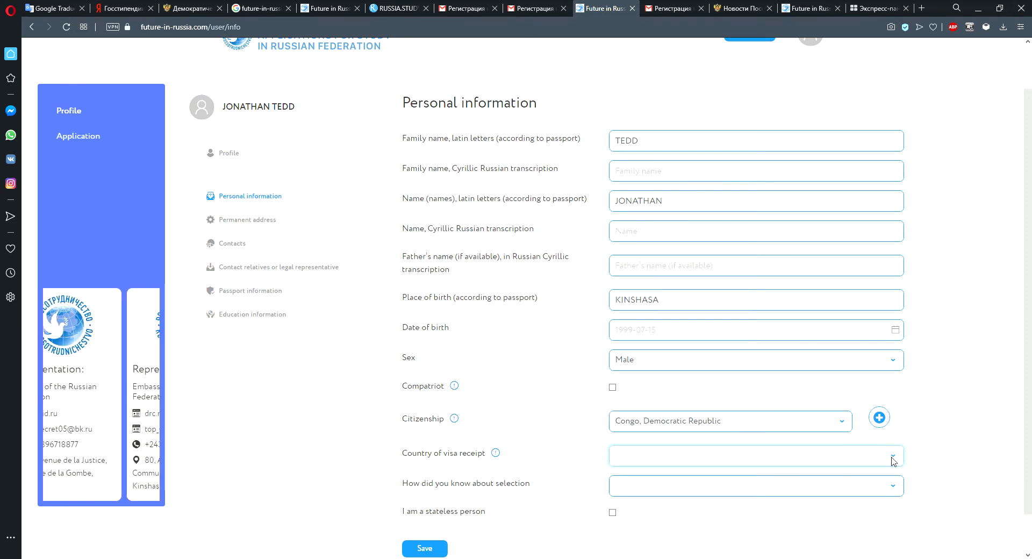
pyautogui.write('con')
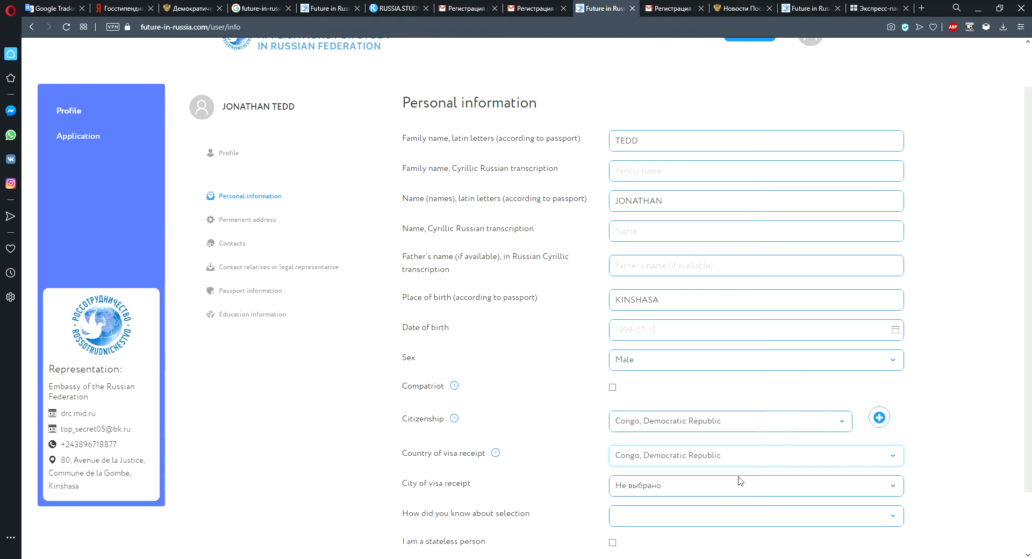
pyautogui.scroll(-1, 739, 480)
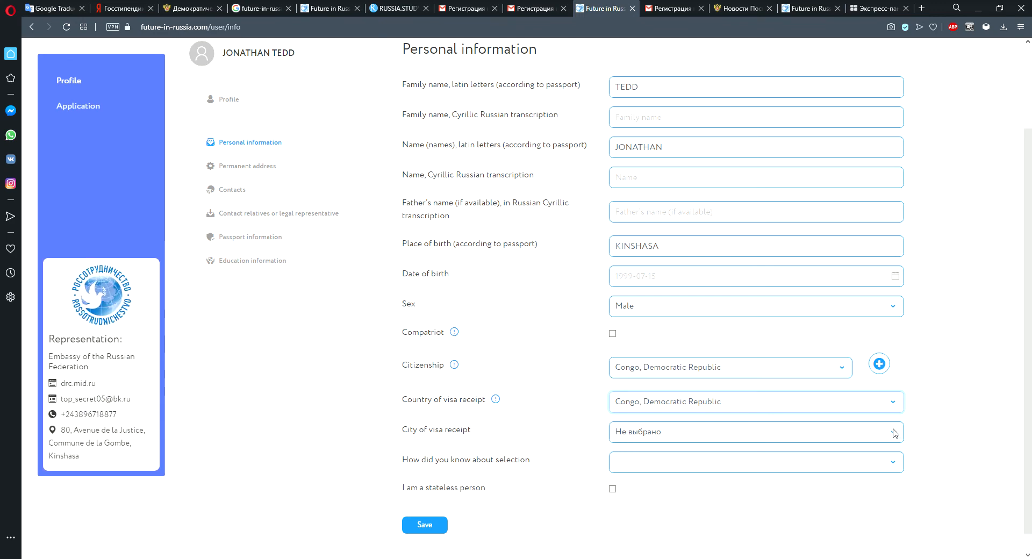
pyautogui.hotkey('alt', 'Left')
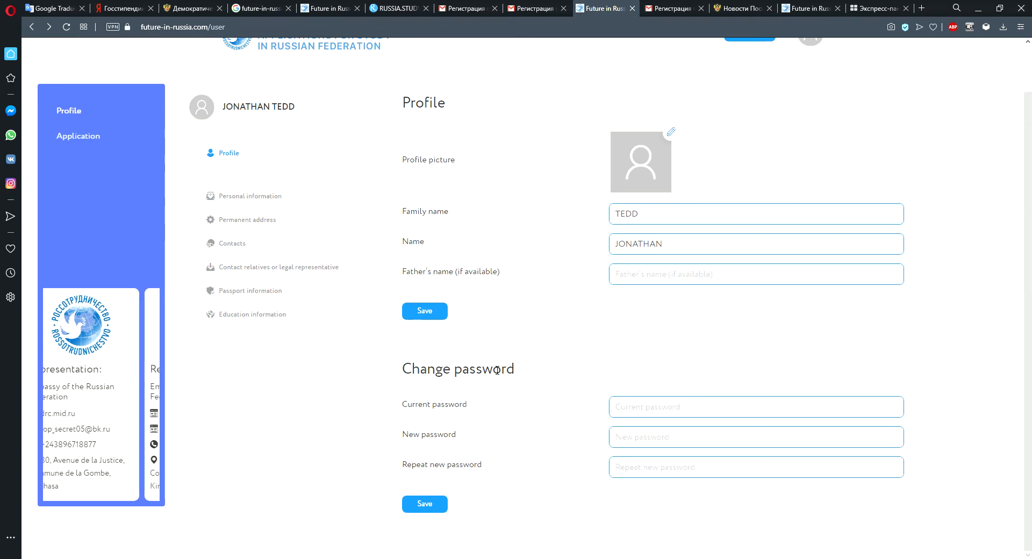
pyautogui.click(288, 196)
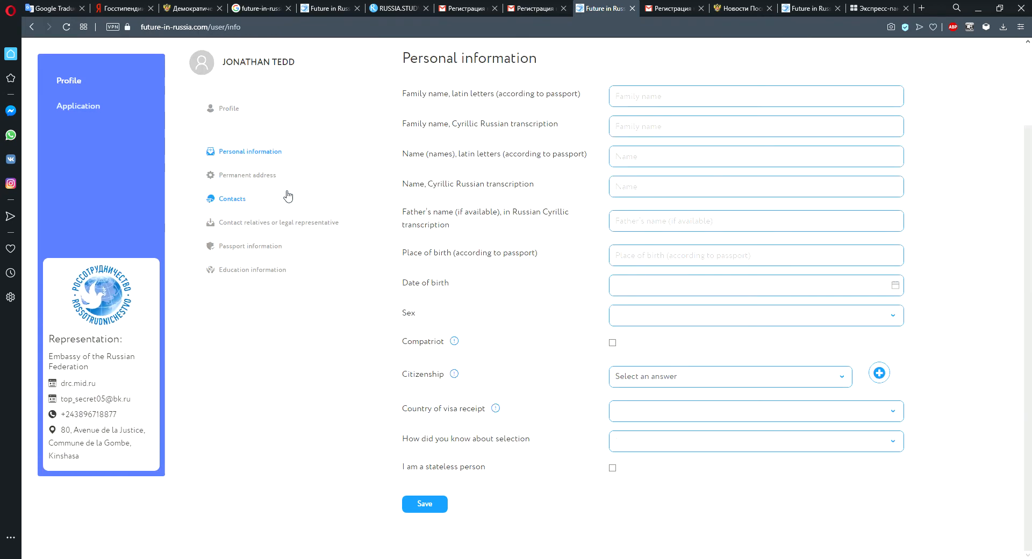
pyautogui.scroll(2, 694, 232)
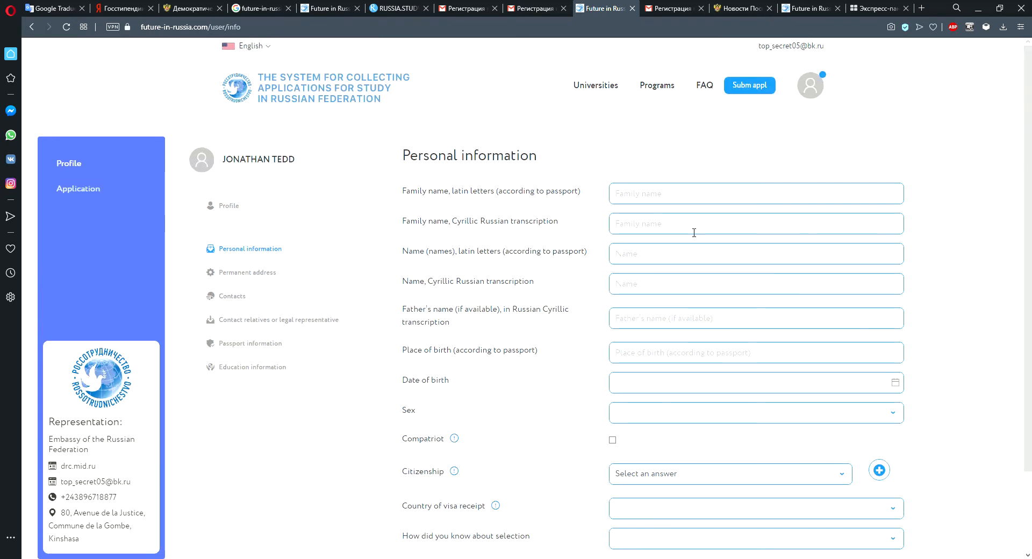
pyautogui.click(665, 204)
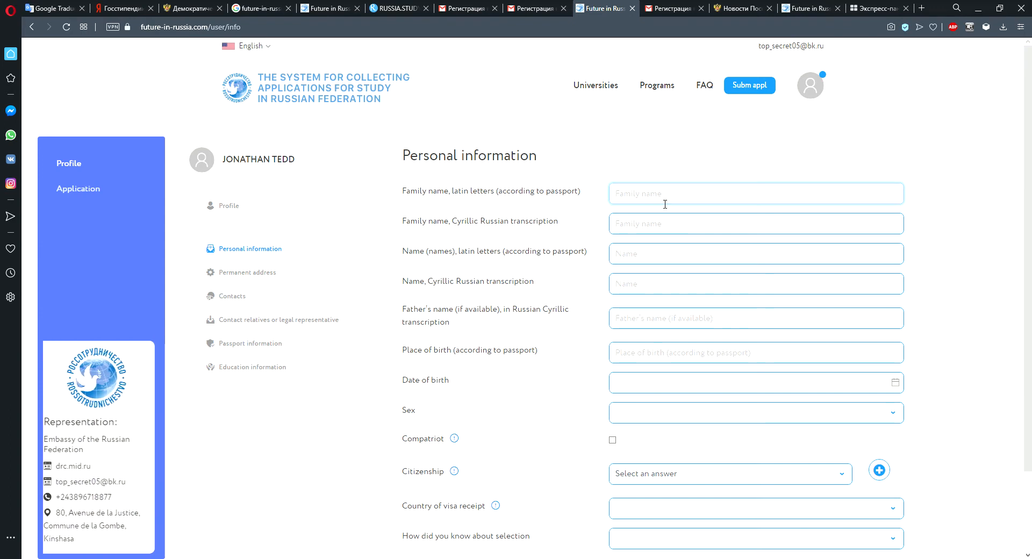
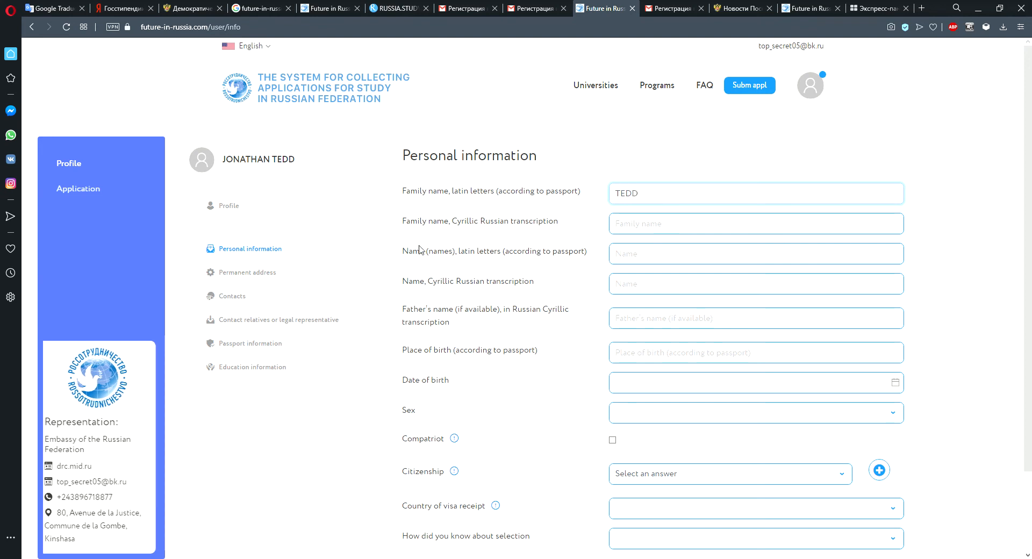
pyautogui.click(685, 266)
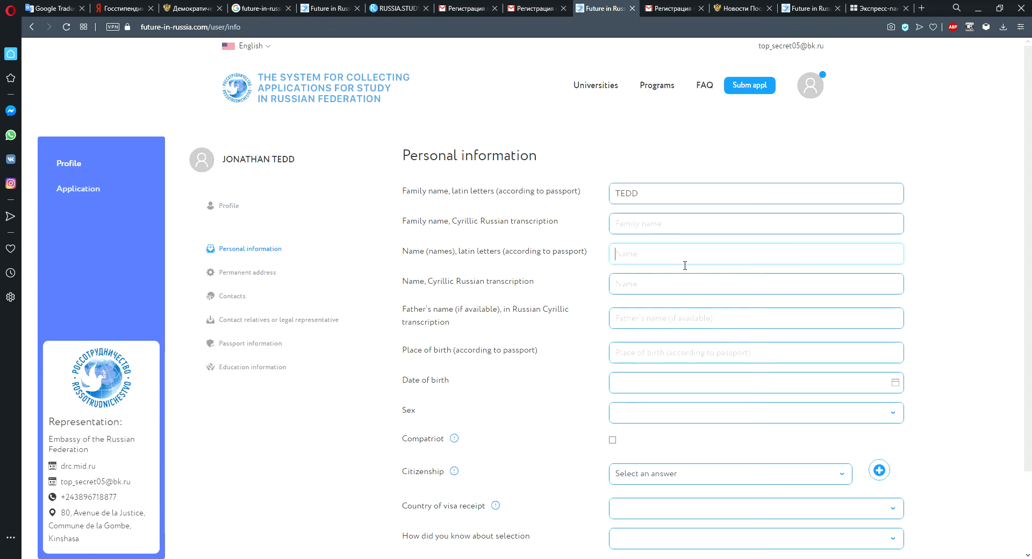
pyautogui.click(708, 357)
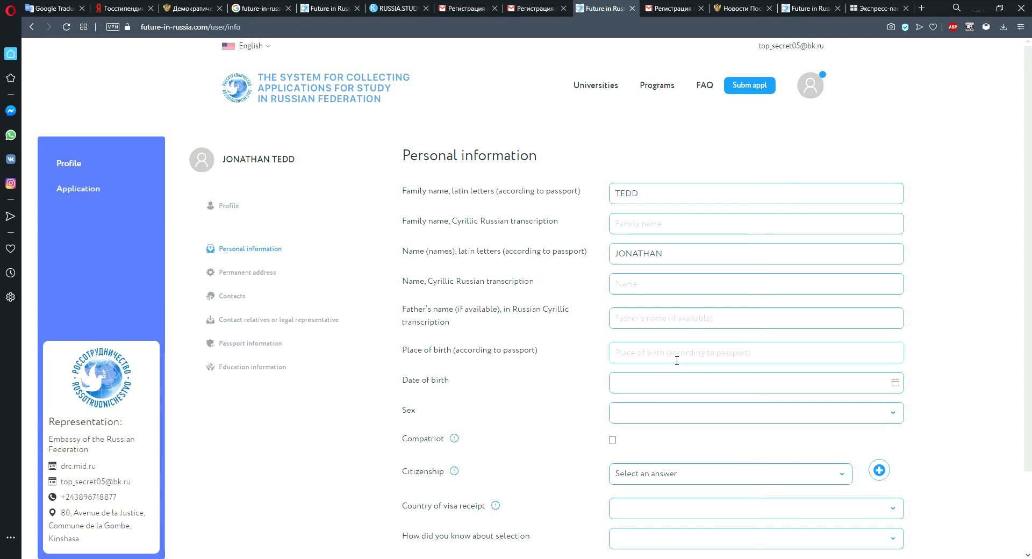
pyautogui.write('Ki')
pyautogui.click(672, 392)
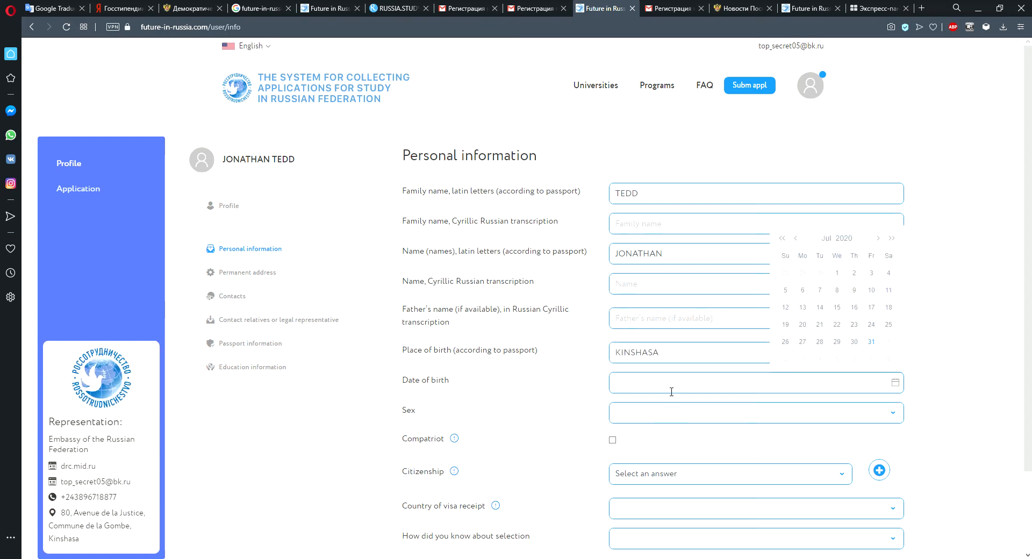
pyautogui.click(803, 308)
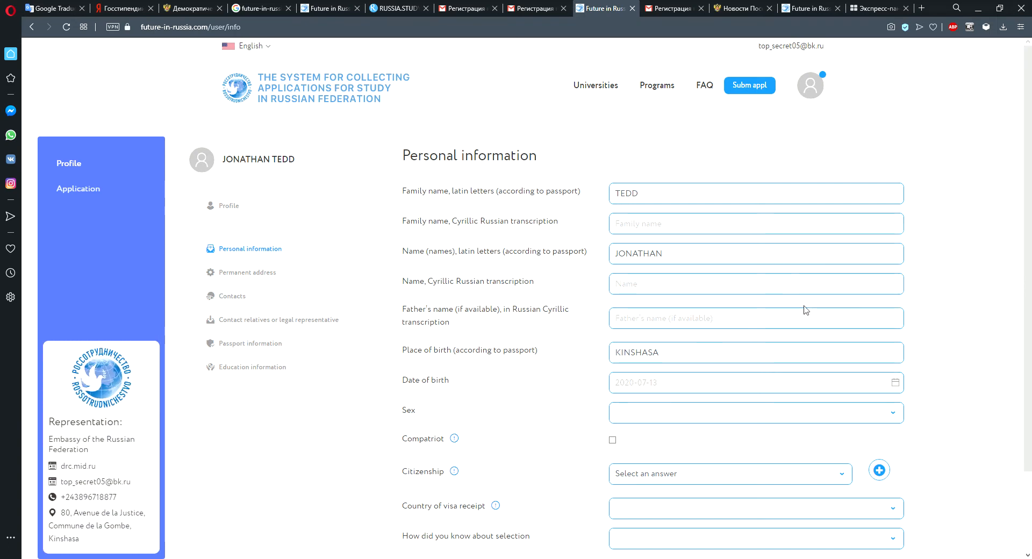
pyautogui.click(634, 383)
pyautogui.press('BackSpace')
pyautogui.press('BackSpace')
pyautogui.press('BackSpace')
pyautogui.press('BackSpace')
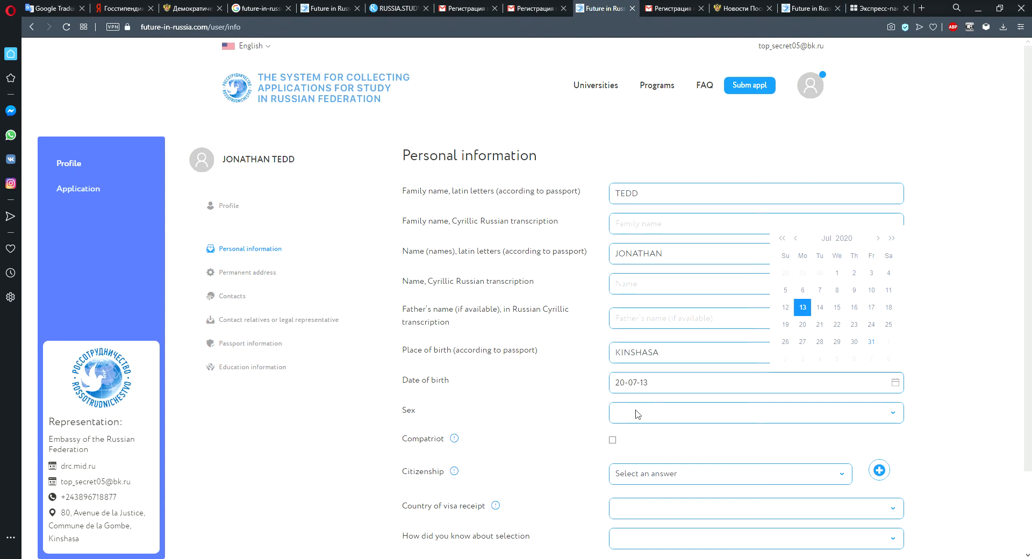
pyautogui.write('1999')
# Select Male as the sex and Congo, Democratic Republic as the citizenship.
pyautogui.click(894, 413)
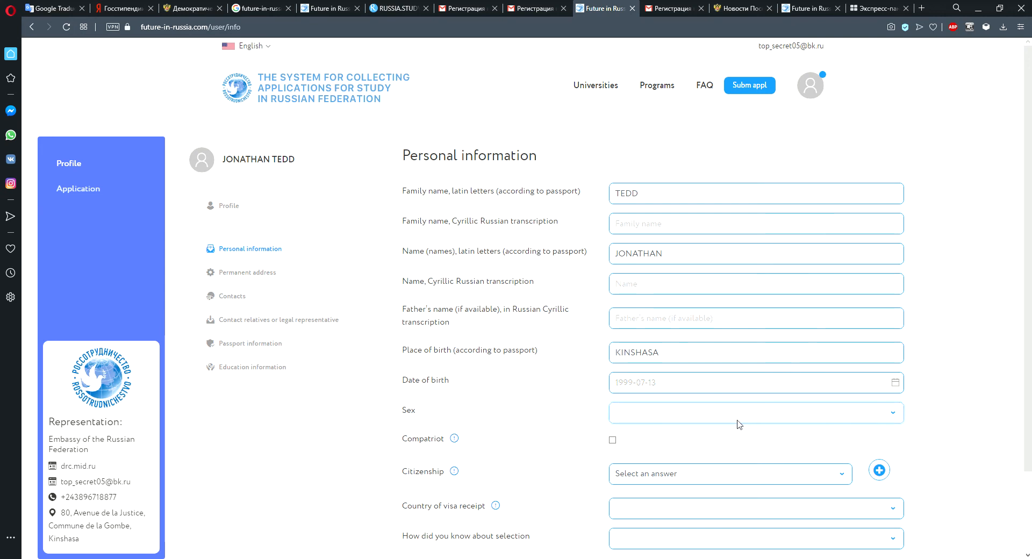
pyautogui.click(626, 438)
pyautogui.click(847, 479)
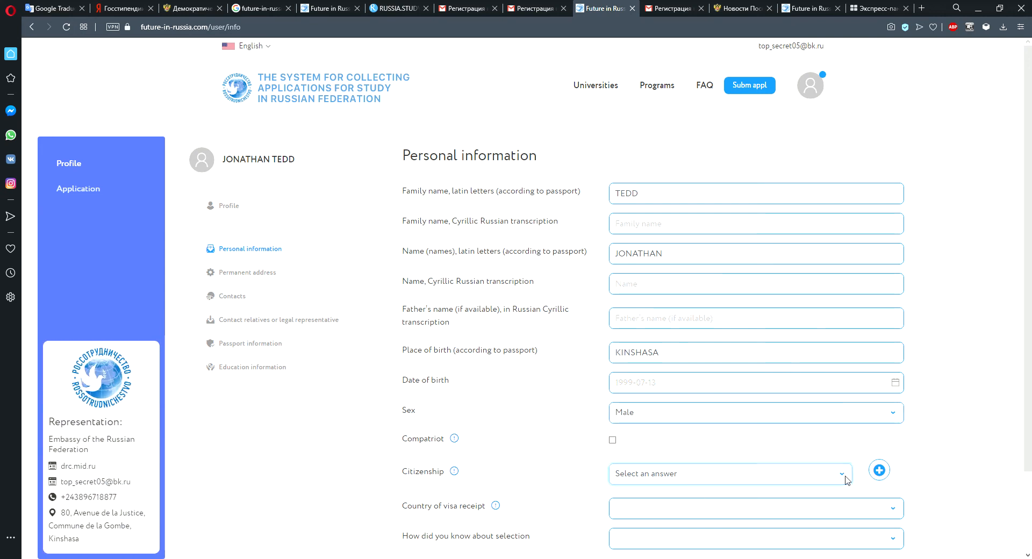
pyautogui.write('congo')
pyautogui.press('Down')
pyautogui.scroll(-1, 594, 491)
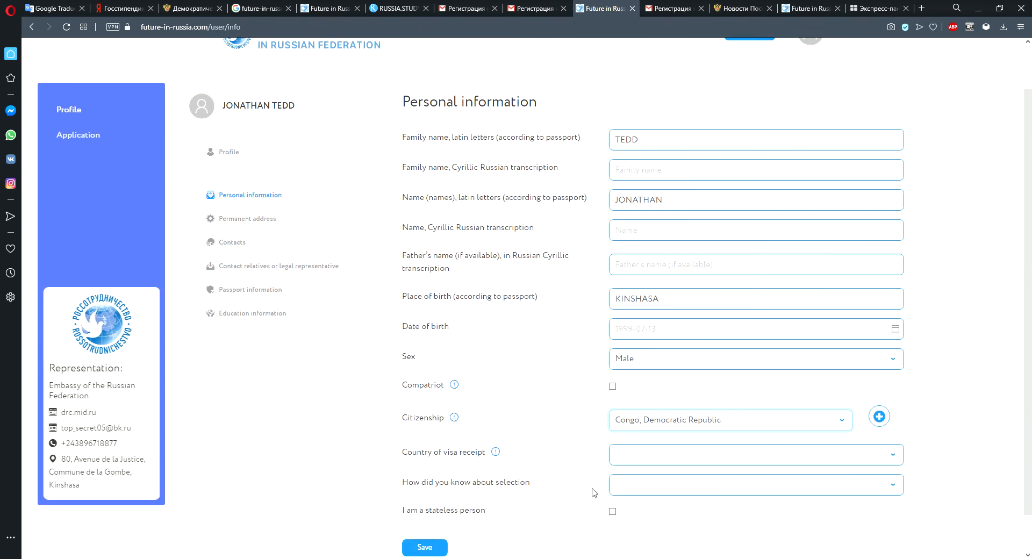
# Set the country of visa receipt to Congo, Democratic Republic.
pyautogui.click(872, 454)
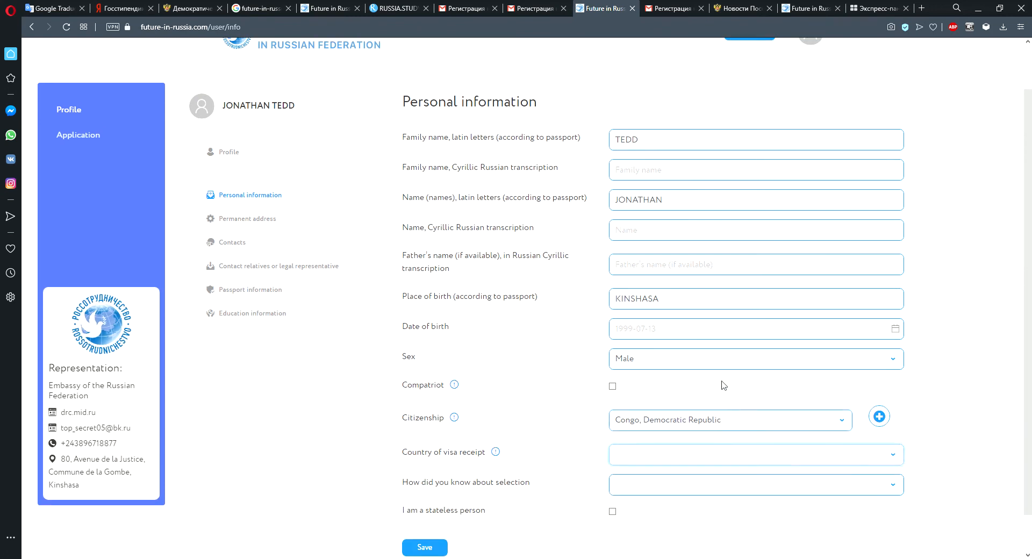
pyautogui.write('con')
pyautogui.press('Down')
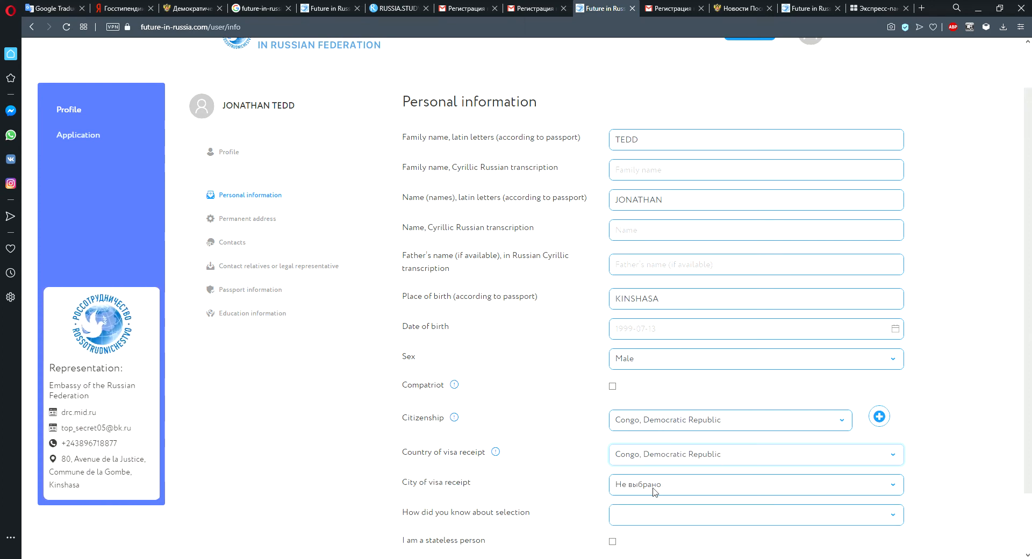
pyautogui.scroll(2, 656, 490)
pyautogui.scroll(-1, 655, 491)
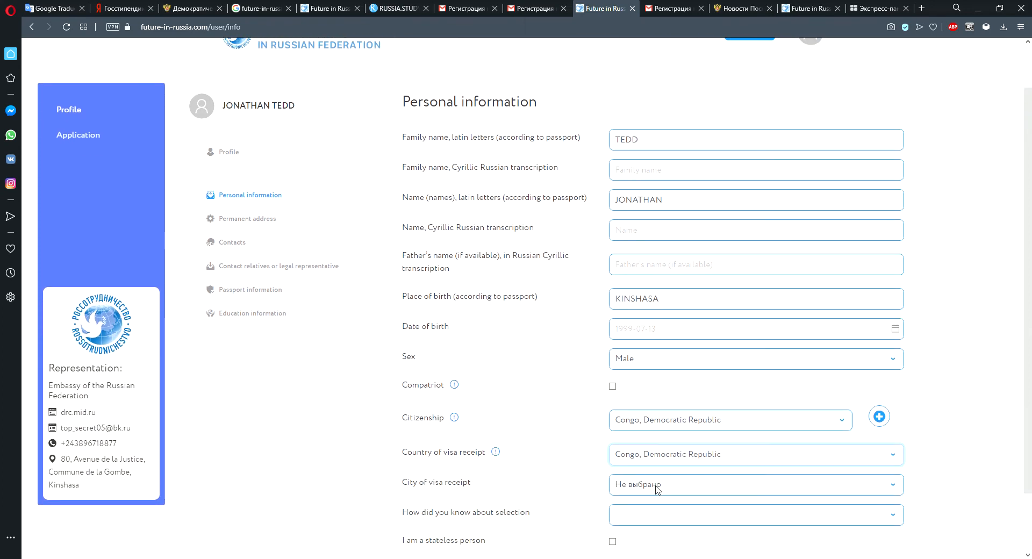
pyautogui.scroll(-2, 656, 486)
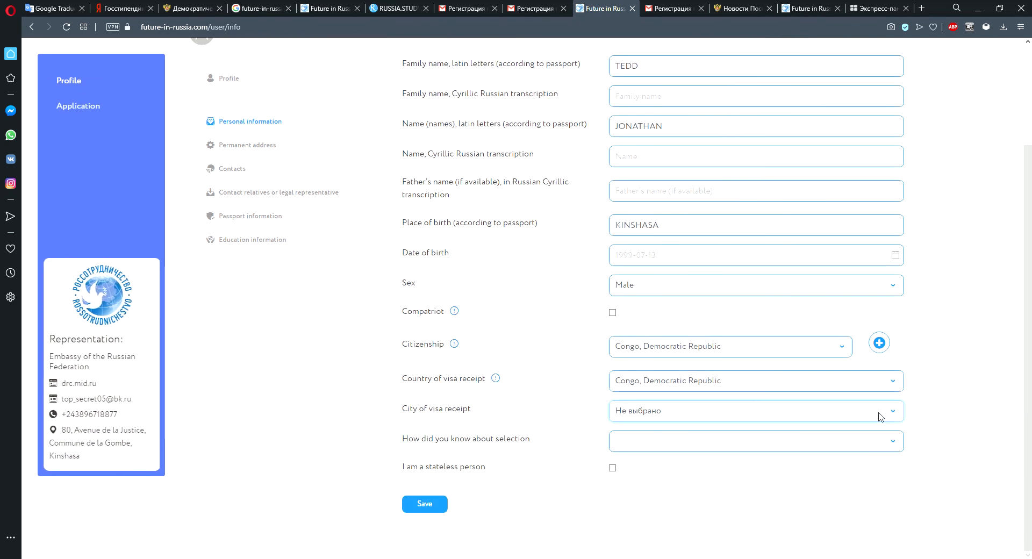
# Set the city of visa receipt to Kinshasa and the selection source to Internen.
pyautogui.click(658, 445)
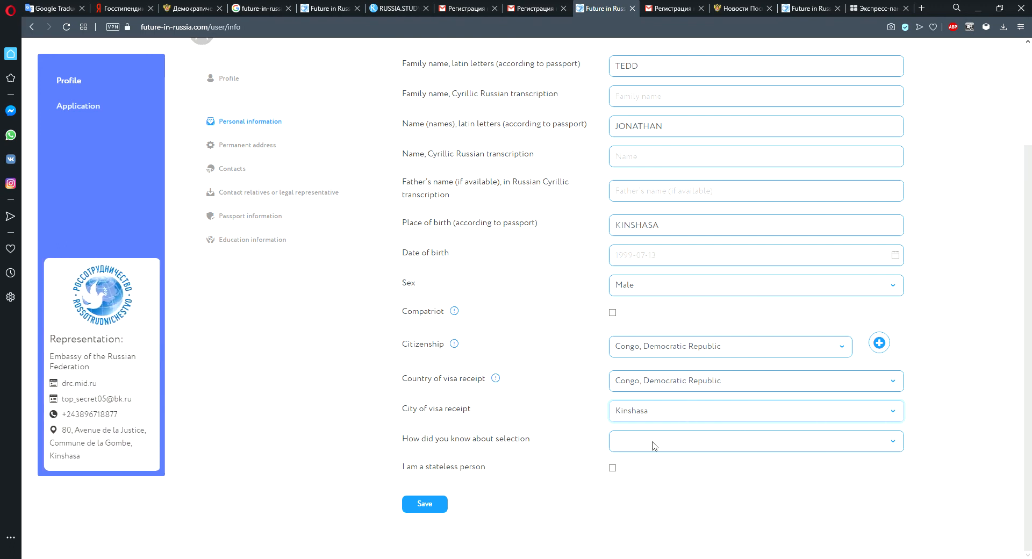
pyautogui.click(718, 475)
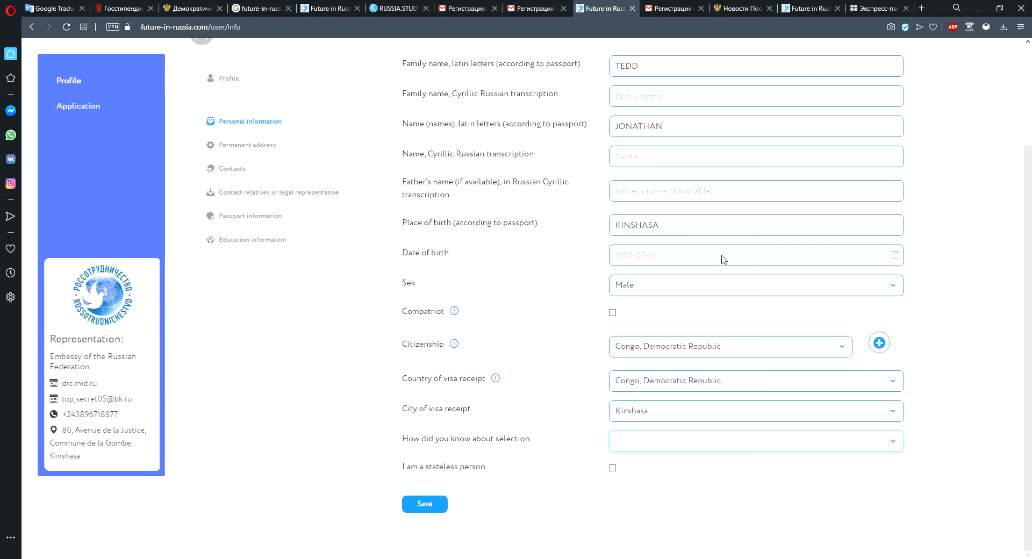
pyautogui.click(659, 309)
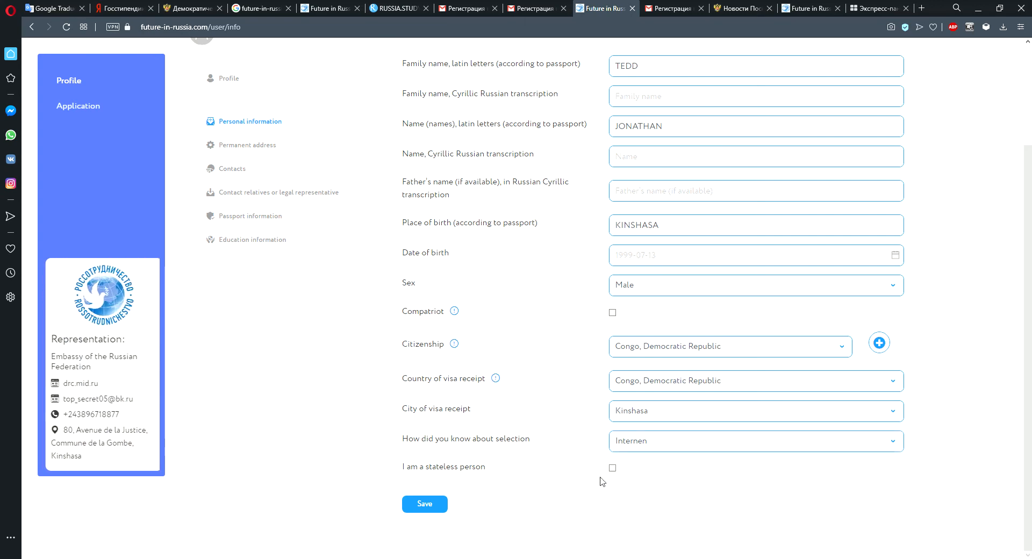
# Save the personal information form.
pyautogui.click(440, 505)
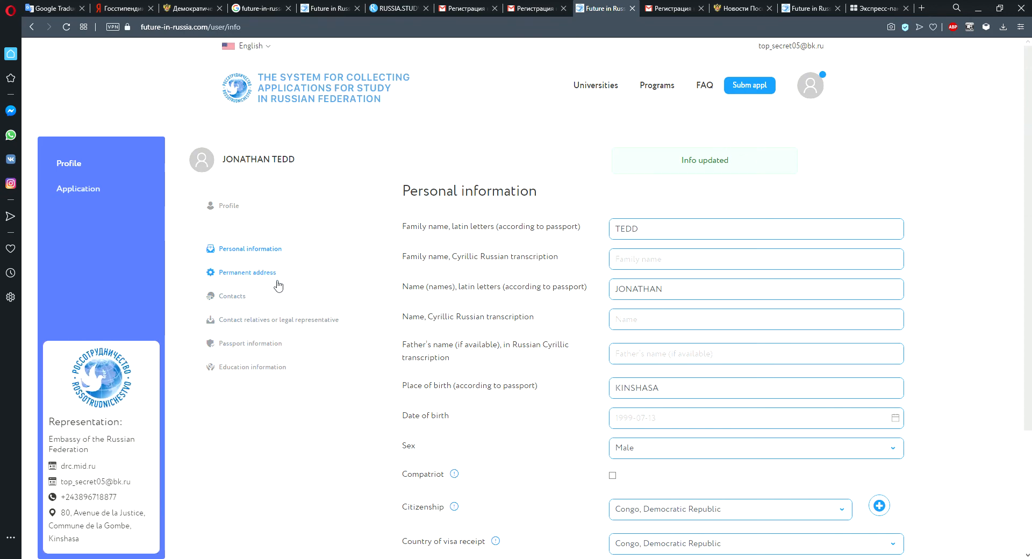
pyautogui.scroll(-1, 545, 288)
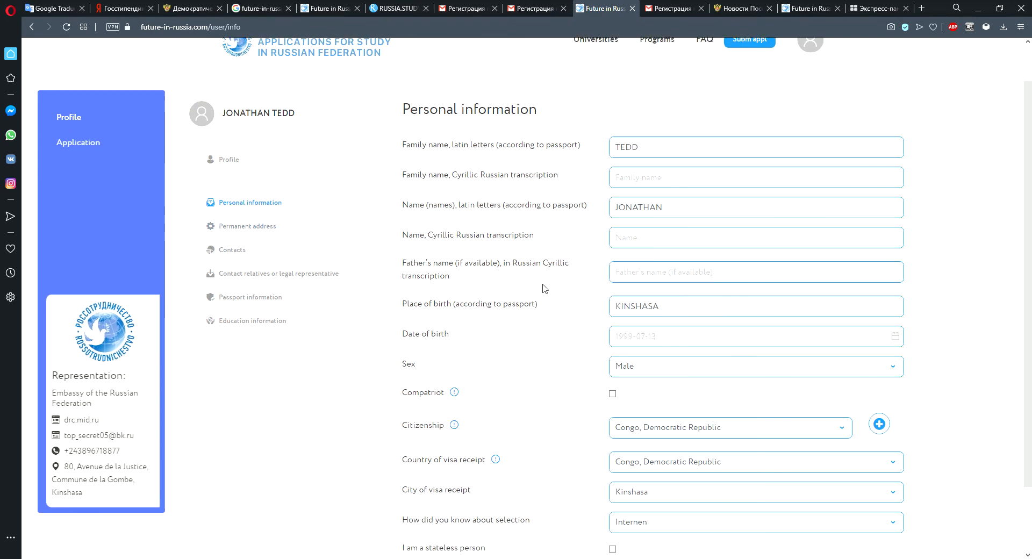
pyautogui.scroll(1, 543, 424)
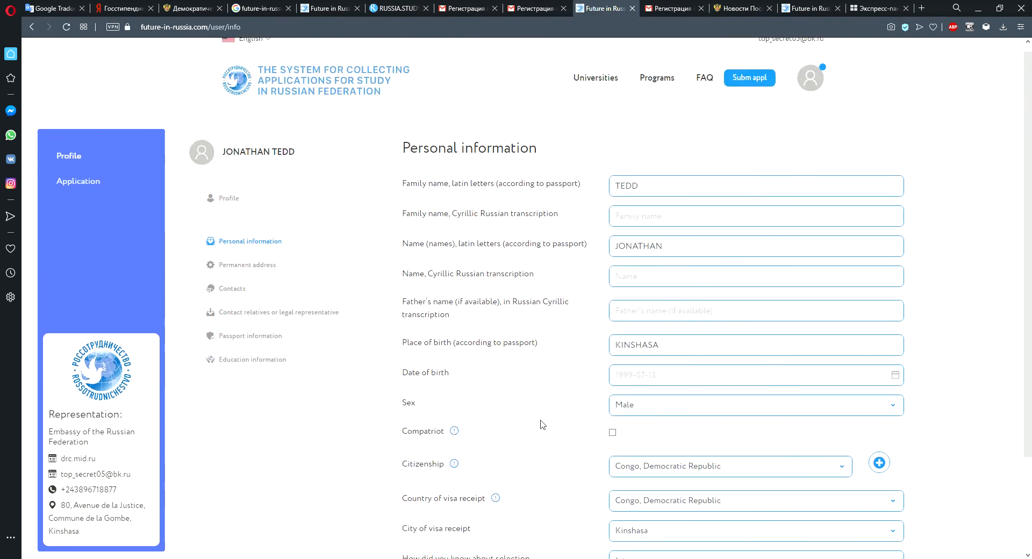
pyautogui.scroll(-2, 430, 463)
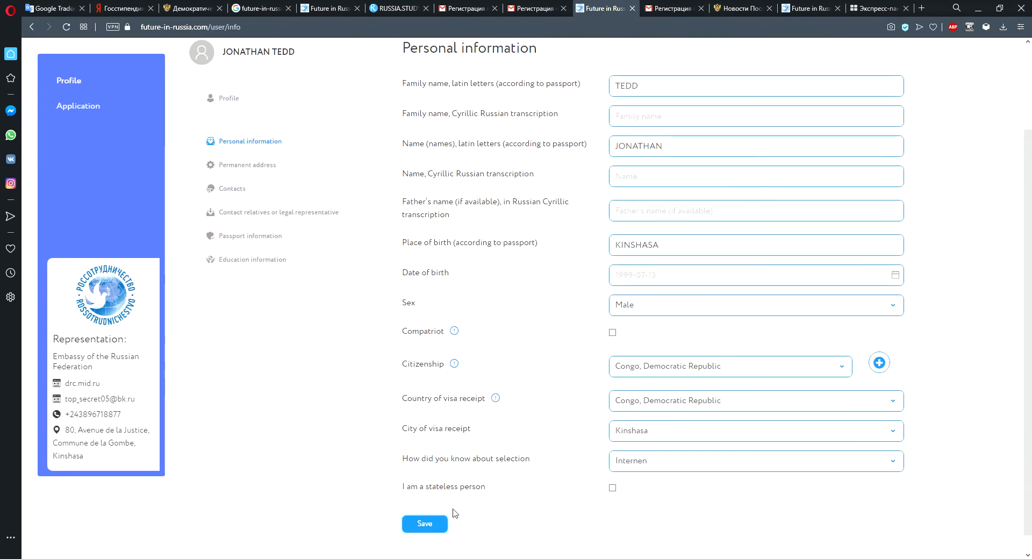
pyautogui.click(434, 512)
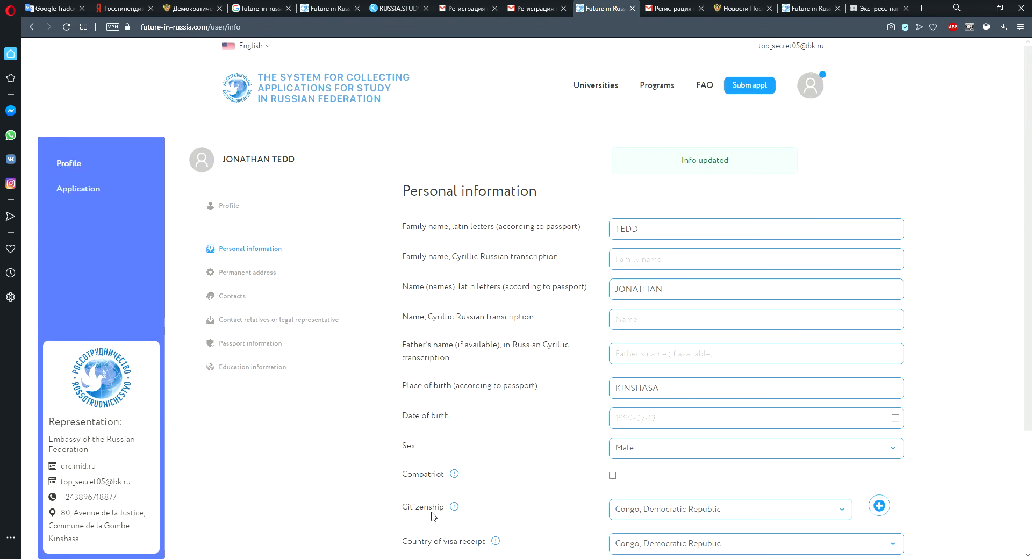
# Open the permanent address section and set the country to Congo, Democratic Republic.
pyautogui.click(264, 275)
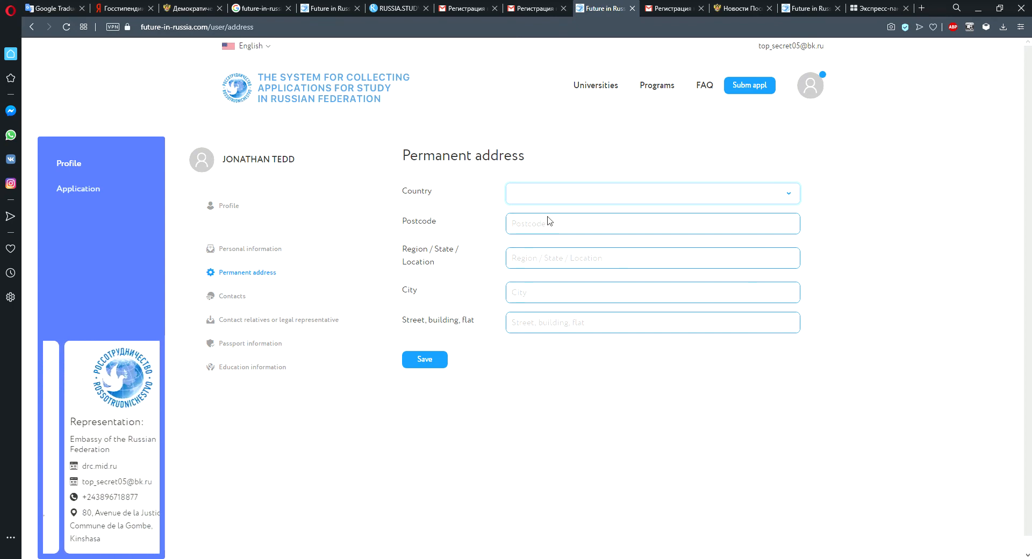
pyautogui.write('congo')
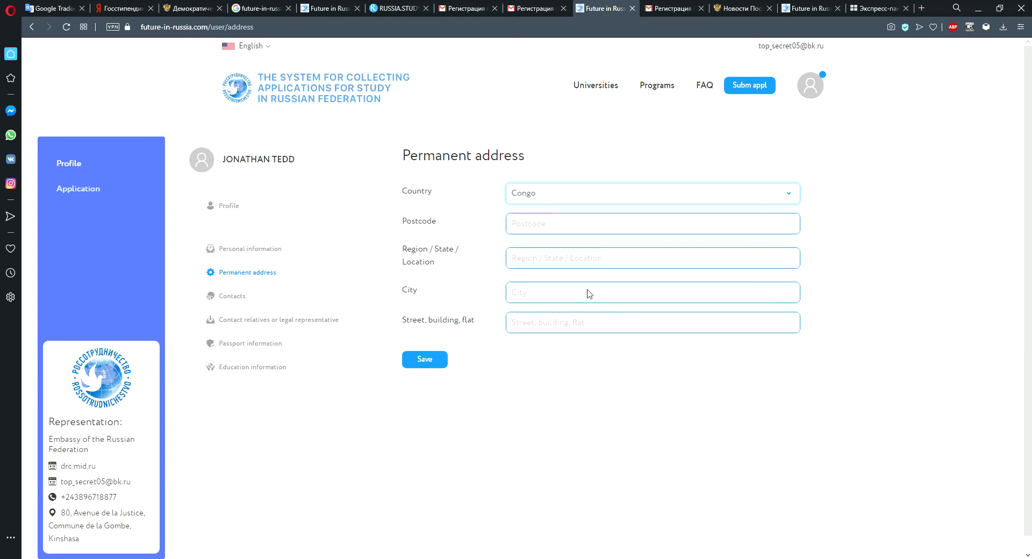
pyautogui.press('Down')
pyautogui.click(550, 233)
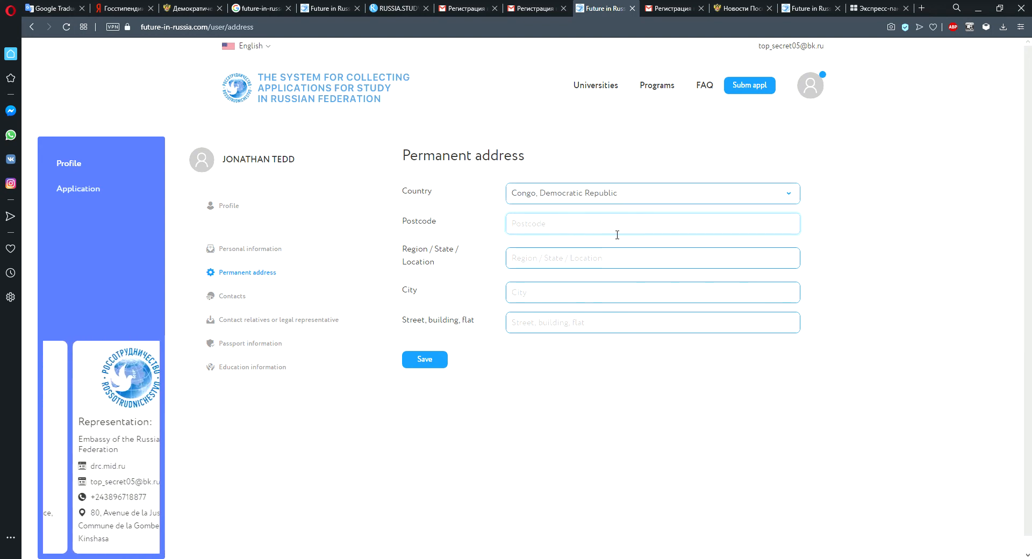
# Enter KINSHASA as the city and KABINDA as the street, then save the permanent address.
pyautogui.click(753, 261)
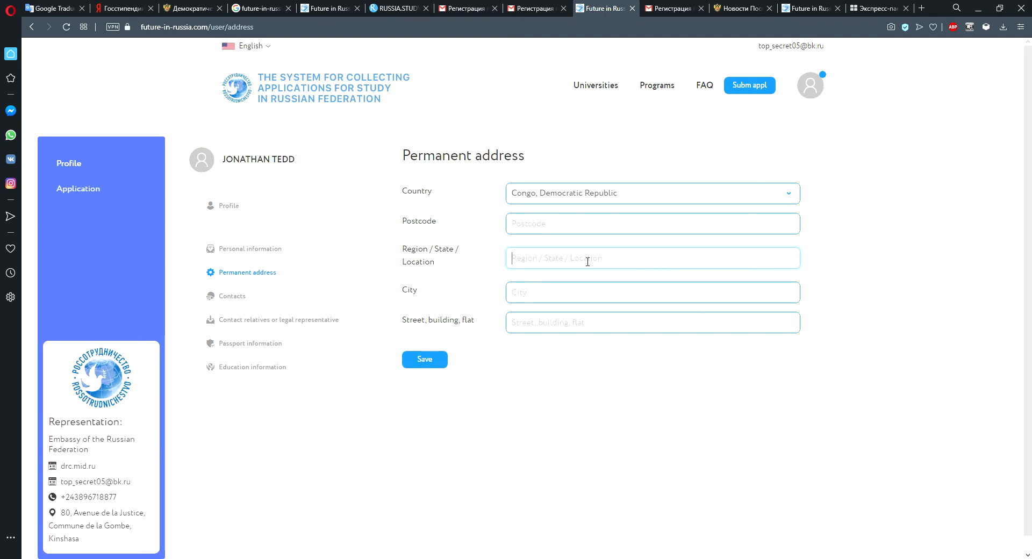
pyautogui.click(545, 294)
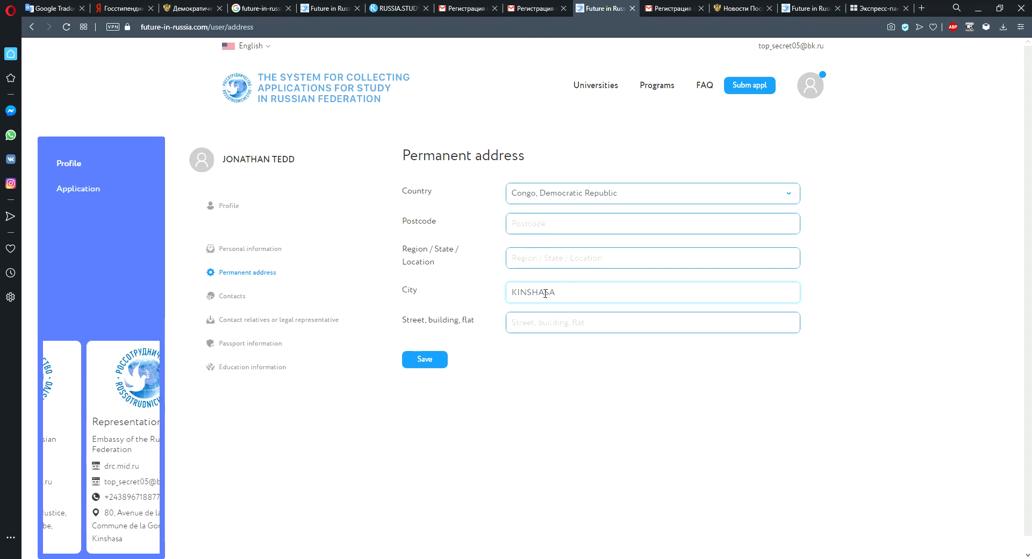
pyautogui.click(574, 324)
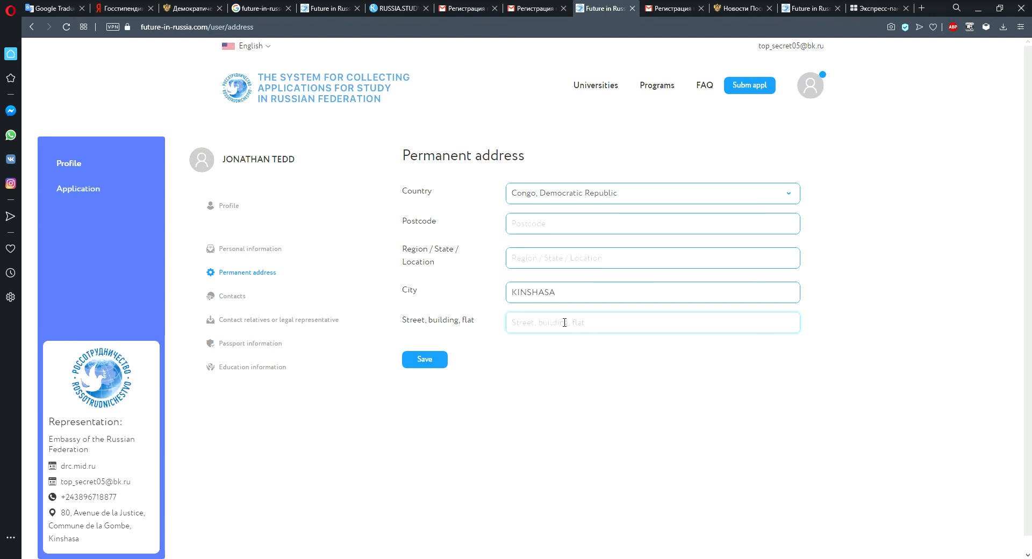
pyautogui.write('KABINDA')
pyautogui.click(424, 359)
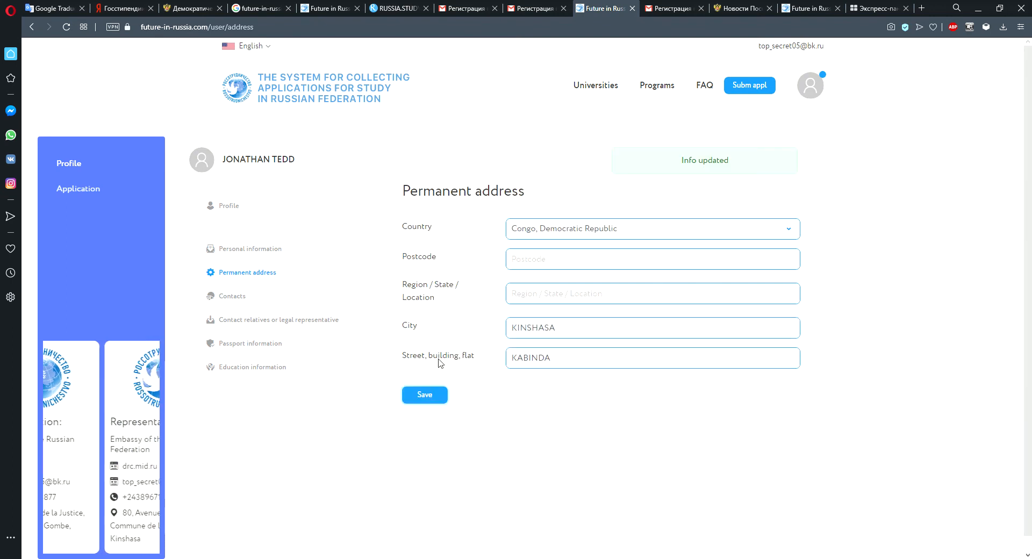
# Open the Contacts section.
pyautogui.click(231, 302)
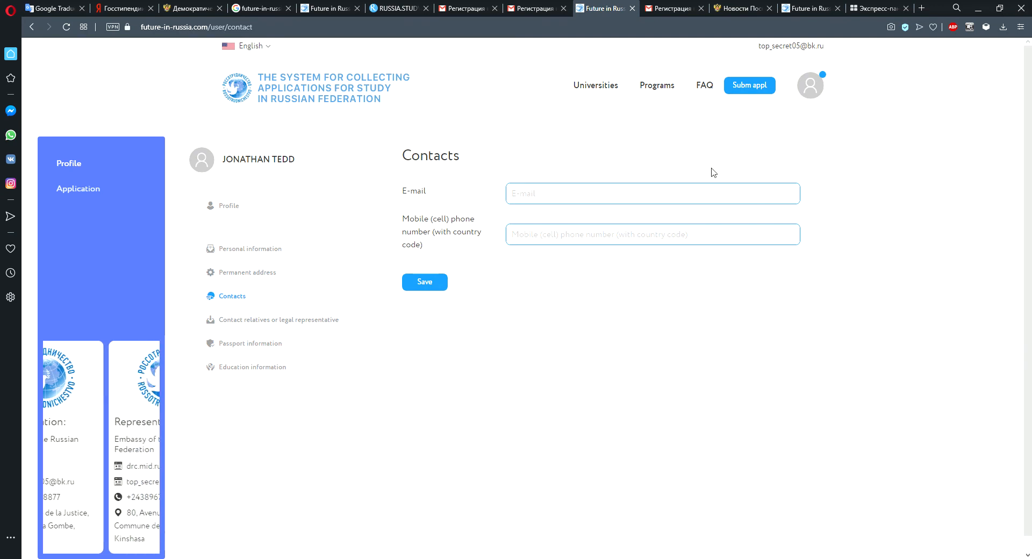
pyautogui.click(539, 237)
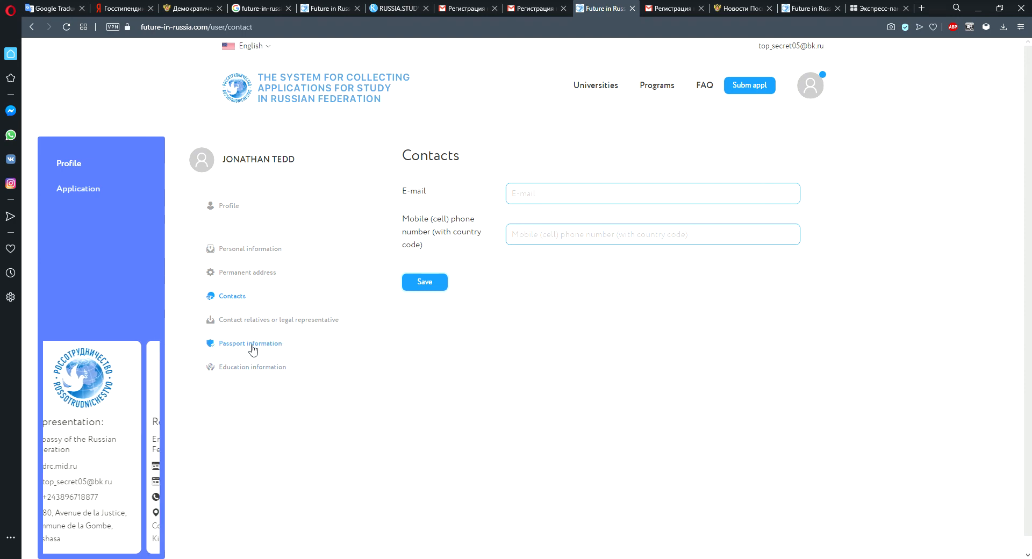
# Open the passport information section and enter the applicant's passport number.
pyautogui.click(253, 350)
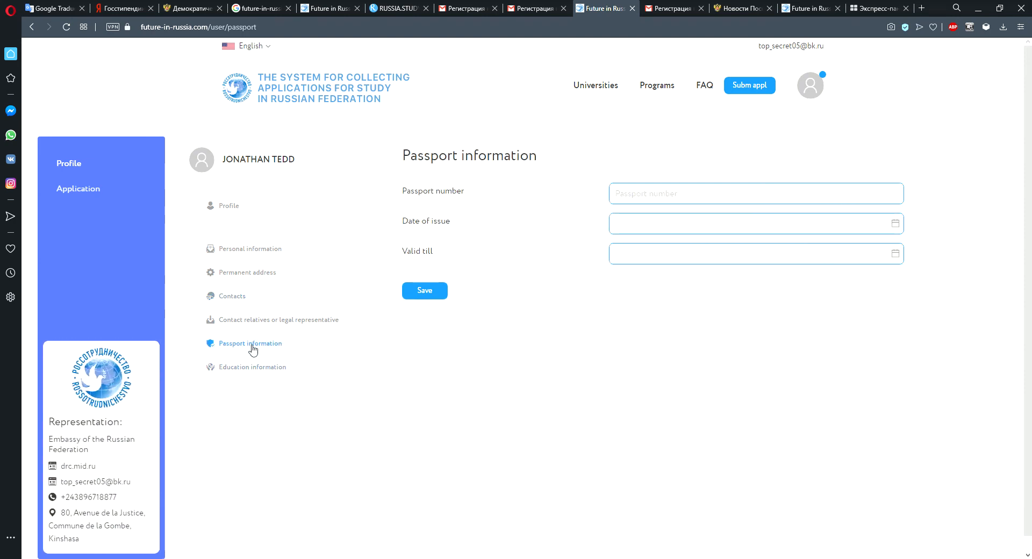
pyautogui.click(656, 203)
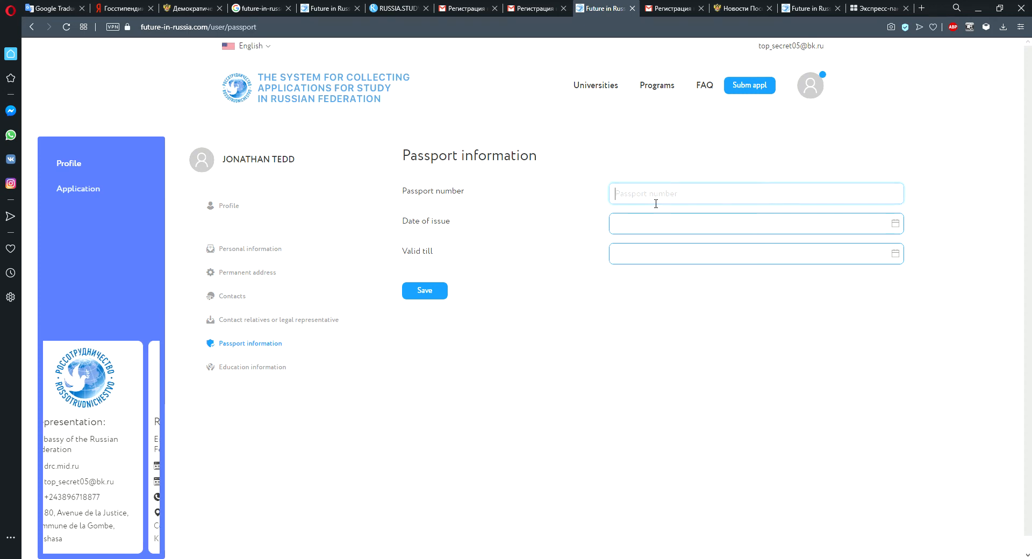
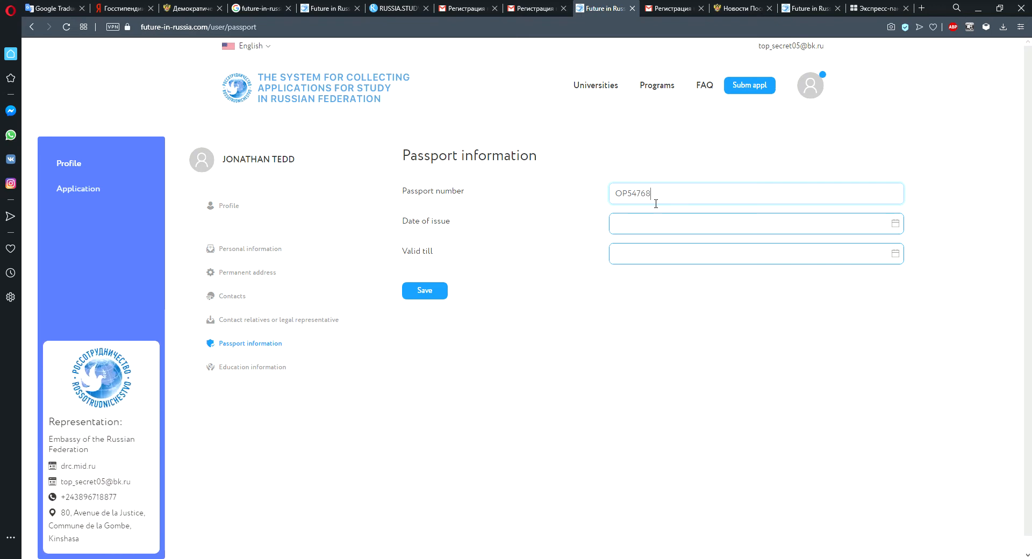
# Set the passport date of issue to 2019-07-12.
pyautogui.click(896, 225)
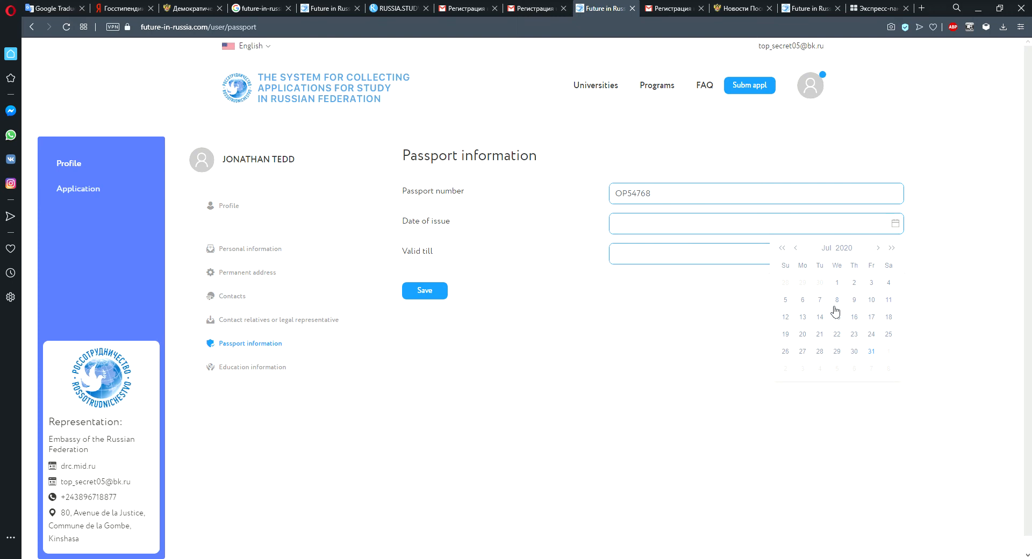
pyautogui.click(792, 319)
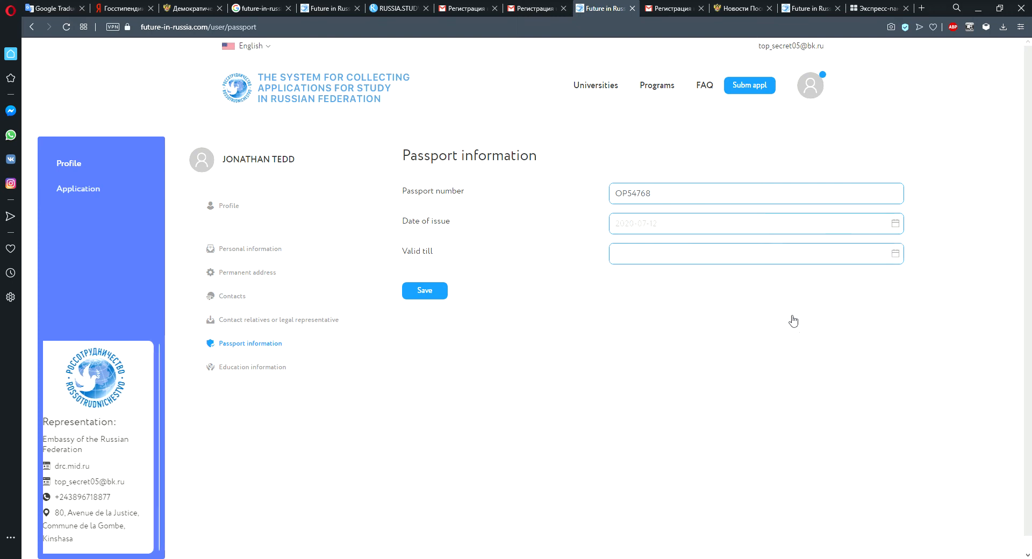
pyautogui.click(646, 256)
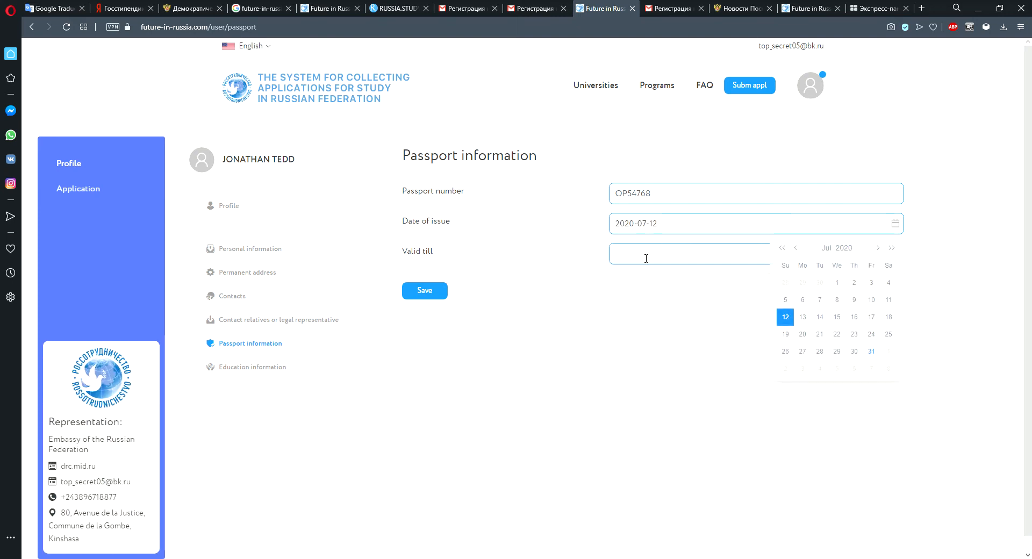
pyautogui.press('BackSpace')
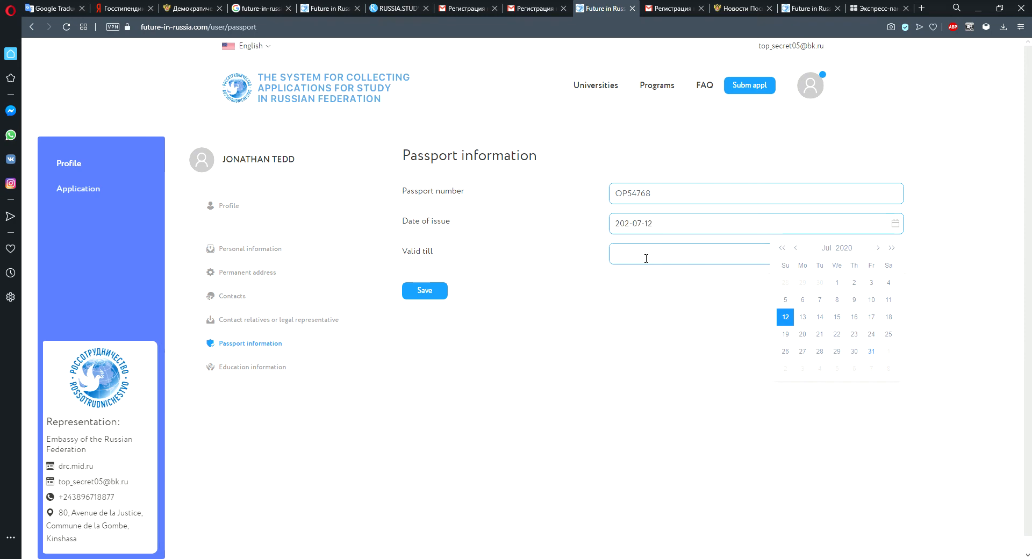
pyautogui.write('9')
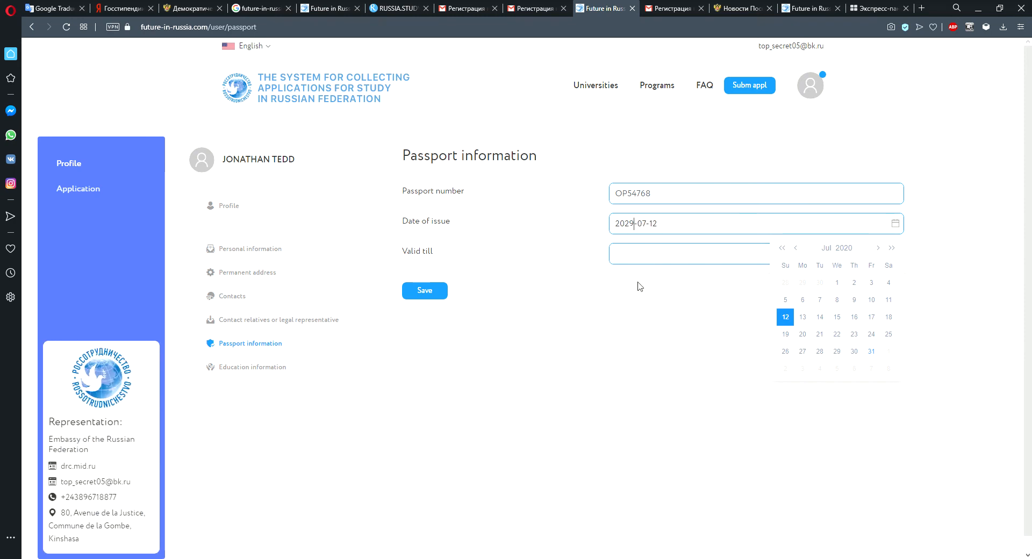
pyautogui.press('BackSpace')
pyautogui.press('BackSpace')
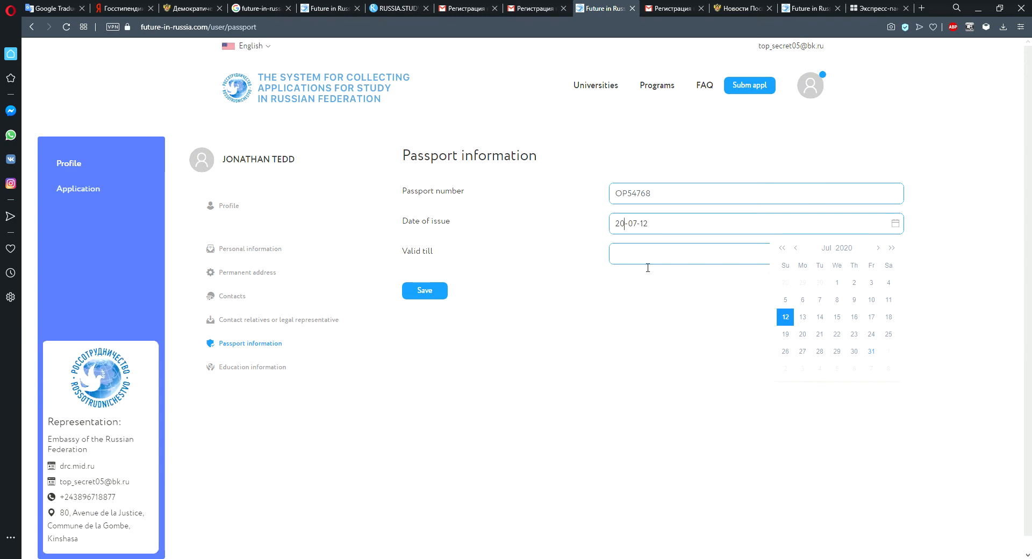
pyautogui.write('19')
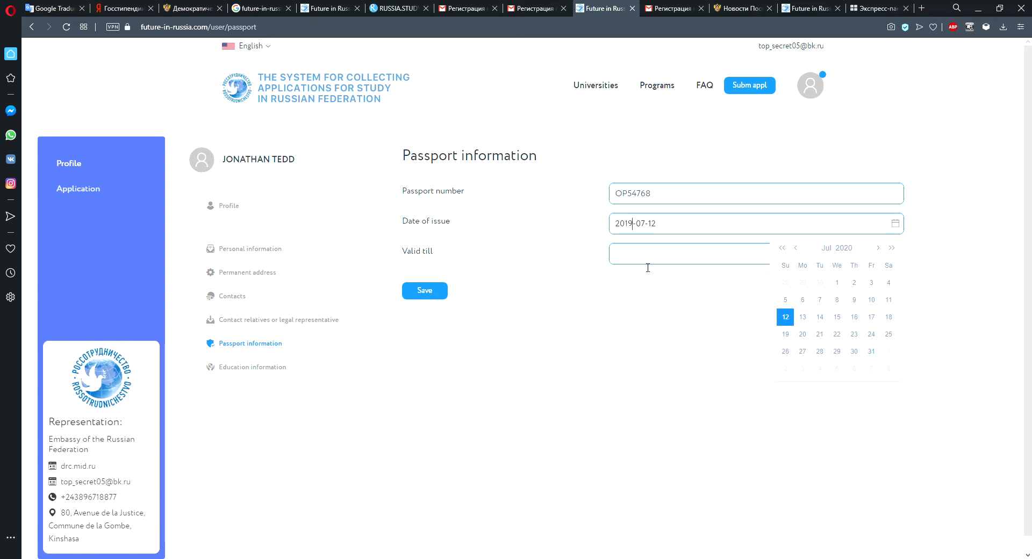
# Set the passport valid-till date to 2023-07-08 and save the passport information.
pyautogui.click(649, 257)
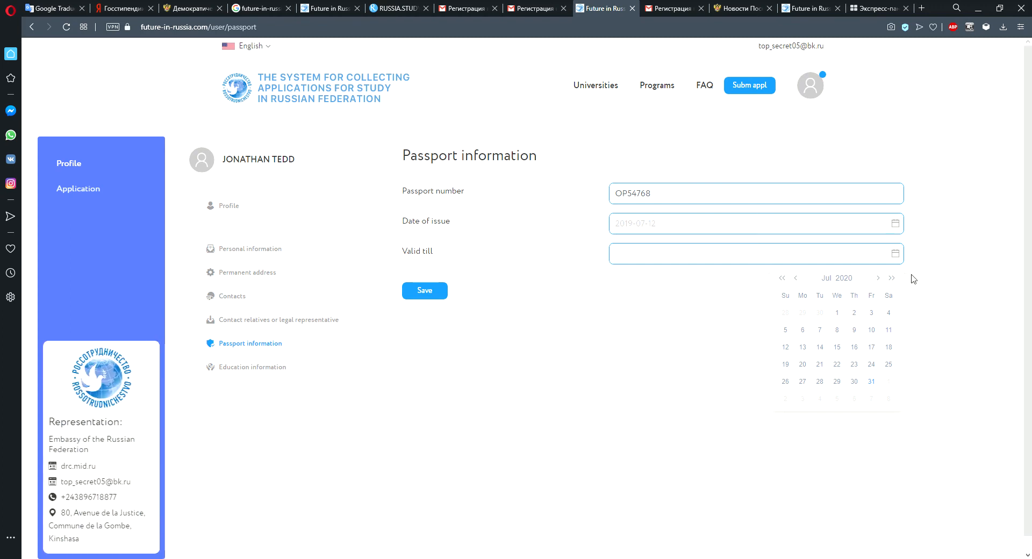
pyautogui.click(892, 279)
pyautogui.click(892, 278)
pyautogui.click(889, 331)
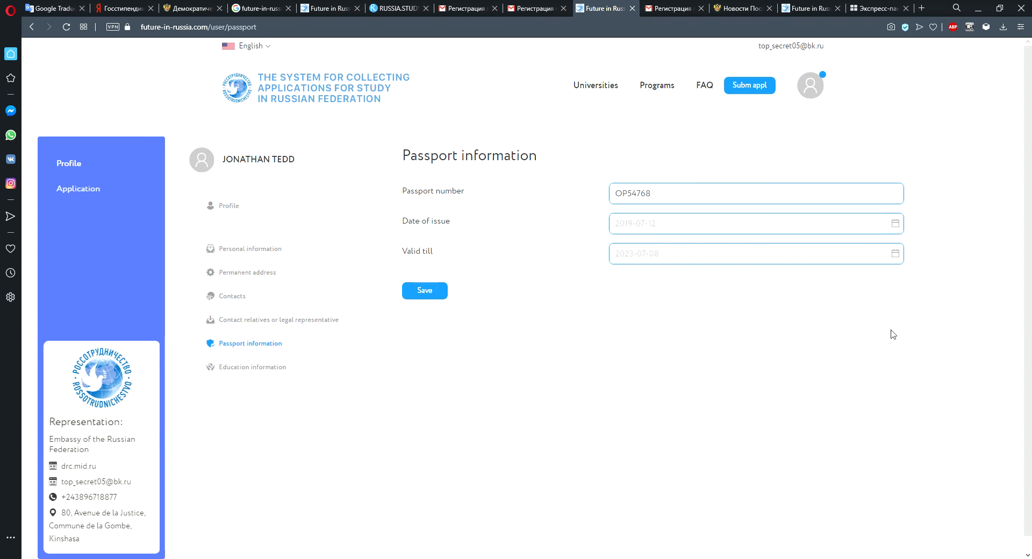
pyautogui.click(435, 295)
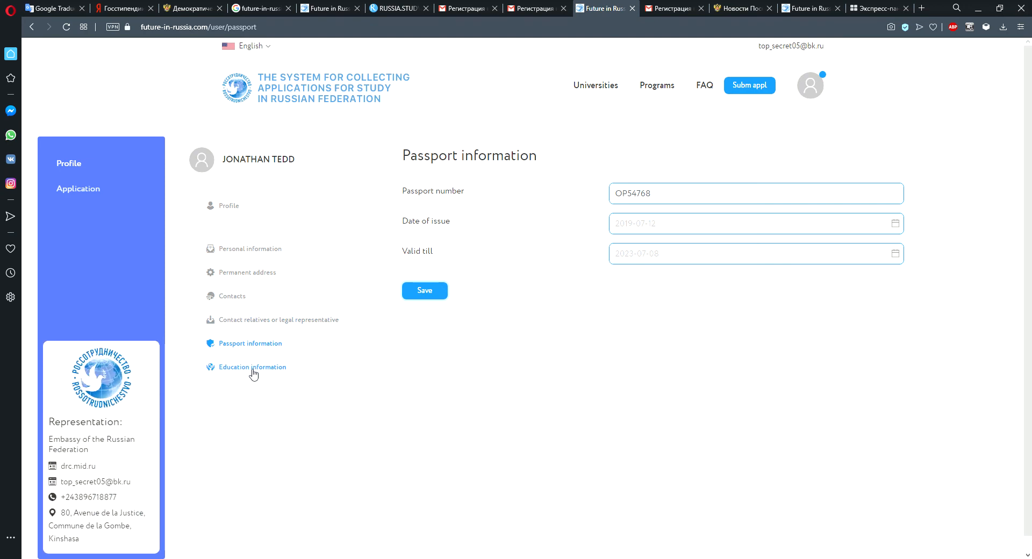
# Open the education information section and choose Vocational Secondary Certificate (Vocational/Technical School) as the education level.
pyautogui.click(253, 368)
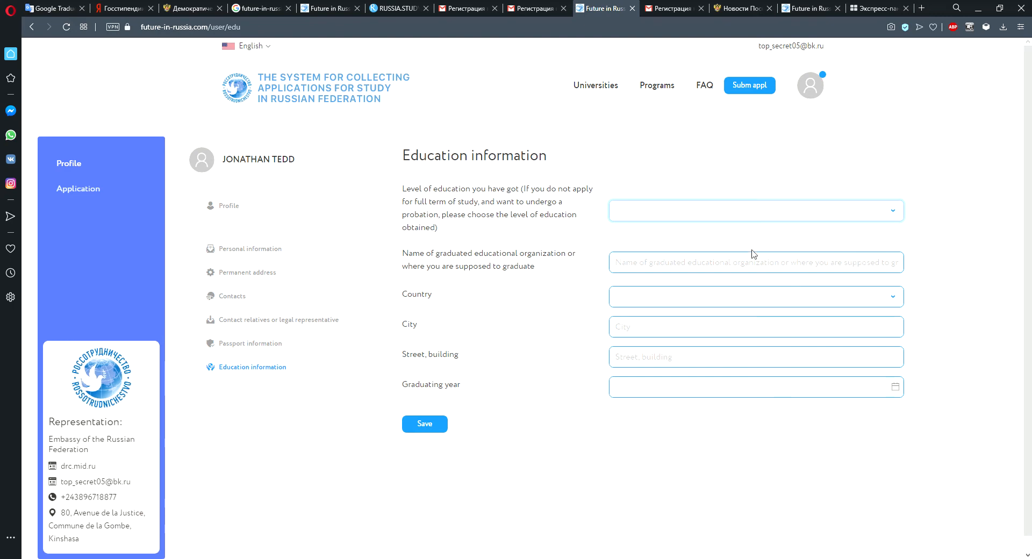
pyautogui.click(821, 260)
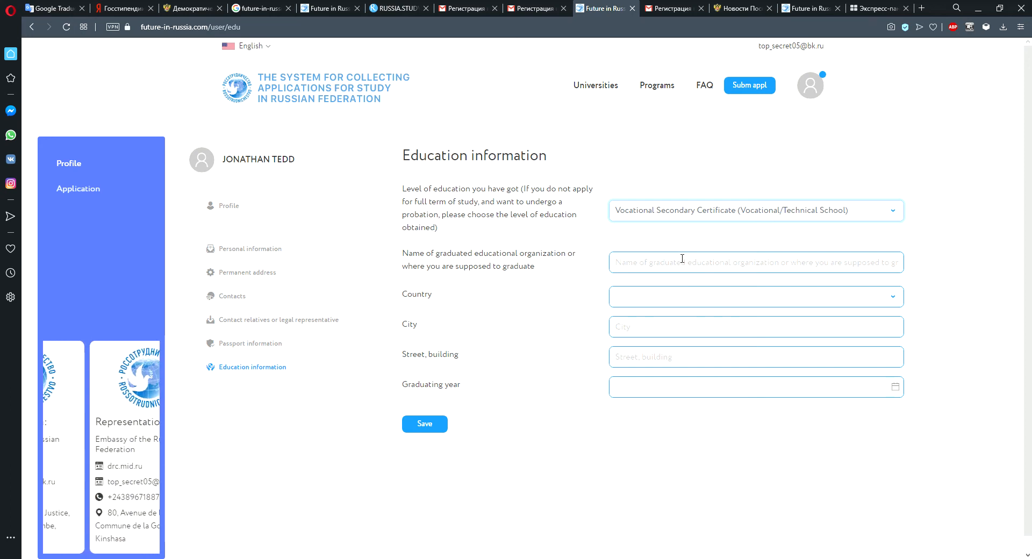
# Enter BOBOTO as the name of the graduated educational organization.
pyautogui.click(760, 272)
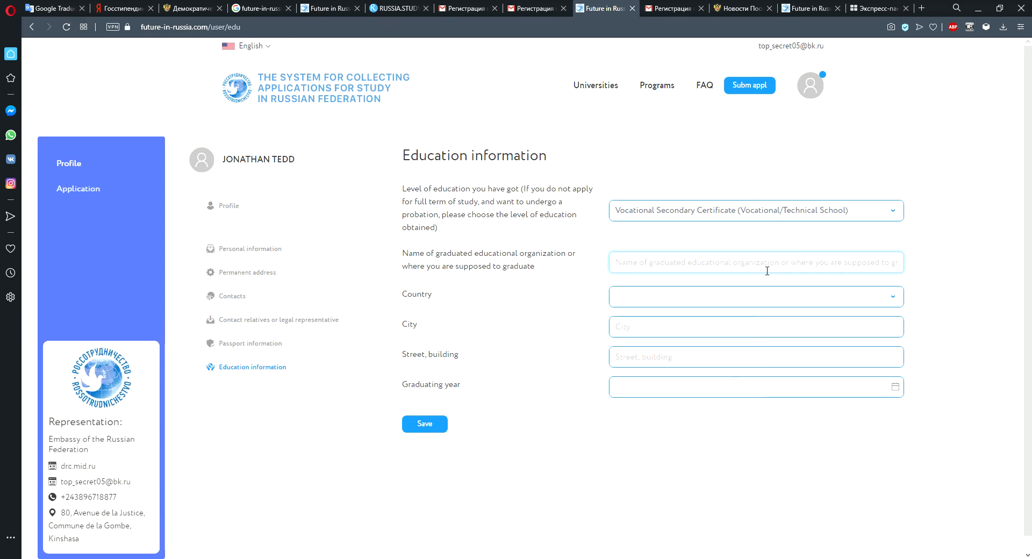
pyautogui.write('BO')
pyautogui.press('BackSpace')
pyautogui.press('BackSpace')
pyautogui.click(901, 297)
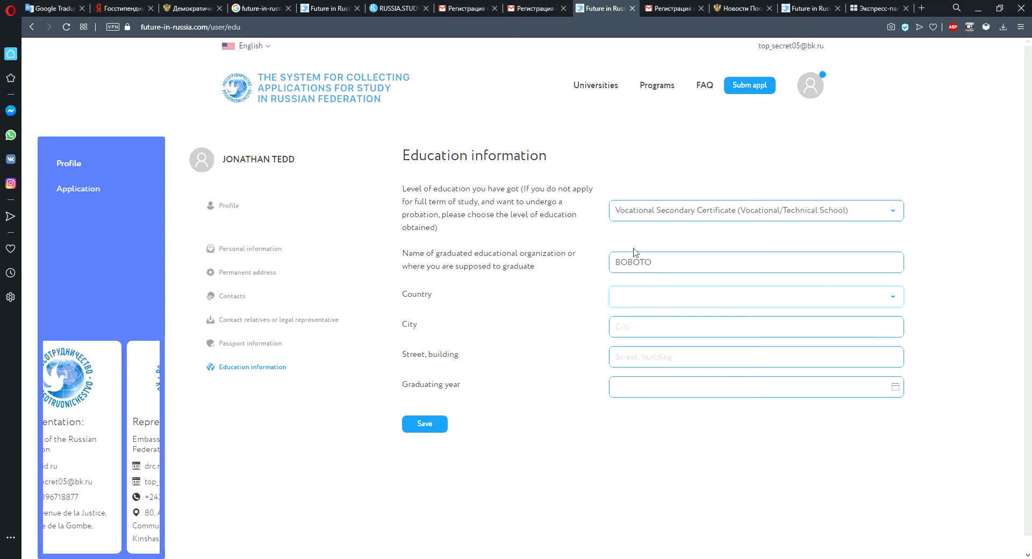
# Select Congo, Democratic Republic as the education country and enter KINSHASA as the city.
pyautogui.write('Congo')
pyautogui.press('Down')
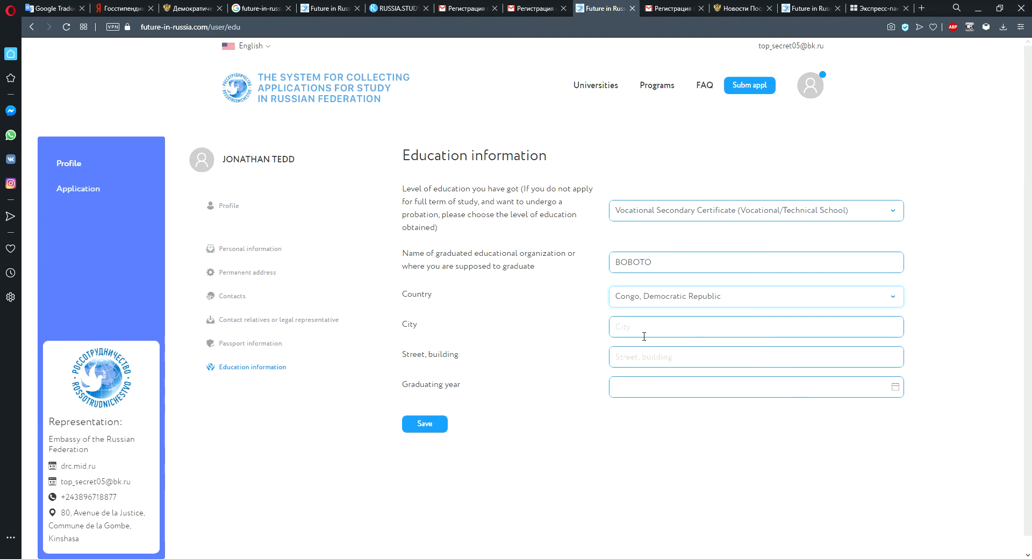
pyautogui.click(644, 336)
pyautogui.click(640, 358)
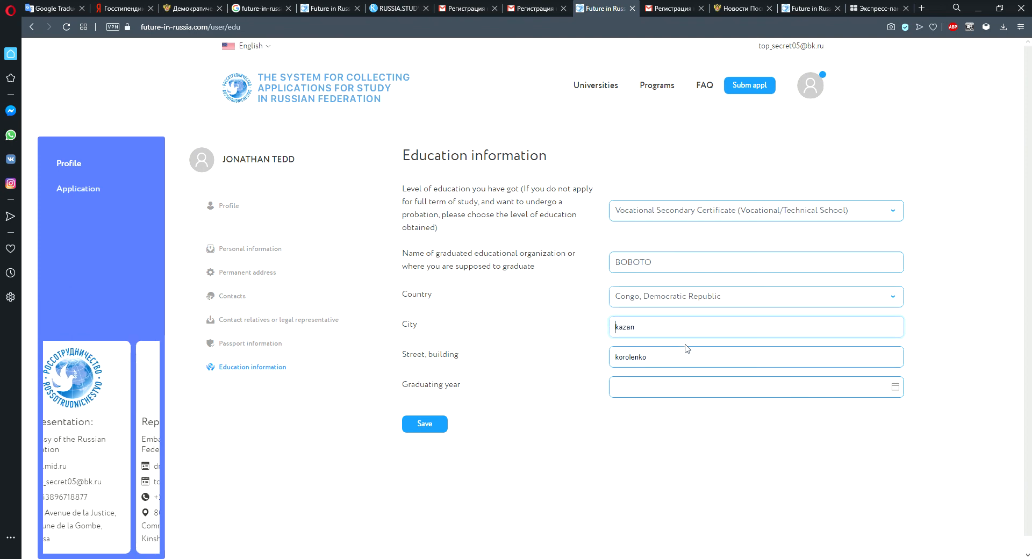
pyautogui.write('Ki')
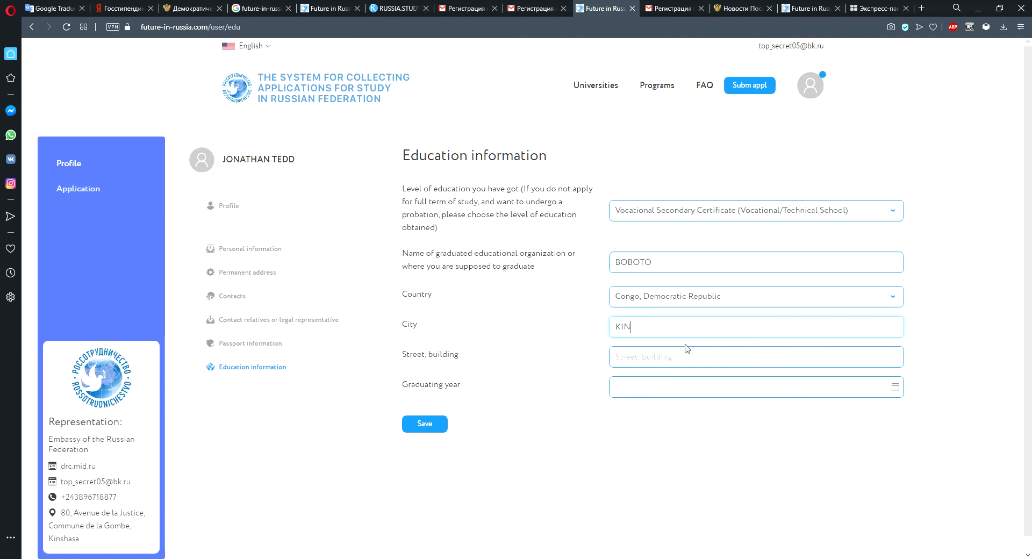
pyautogui.write('NSHASA')
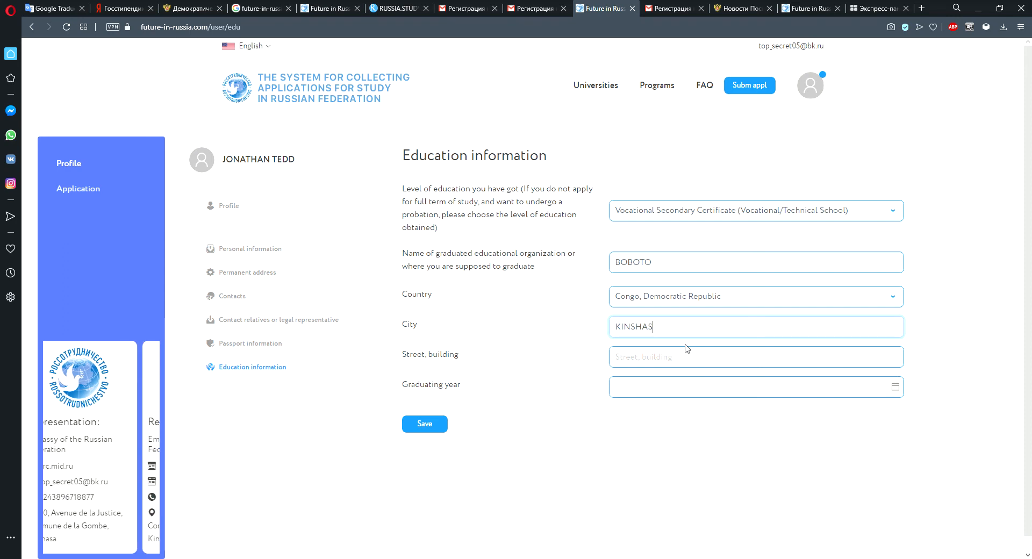
# Set the graduating year to 2019 and save the education information.
pyautogui.click(645, 366)
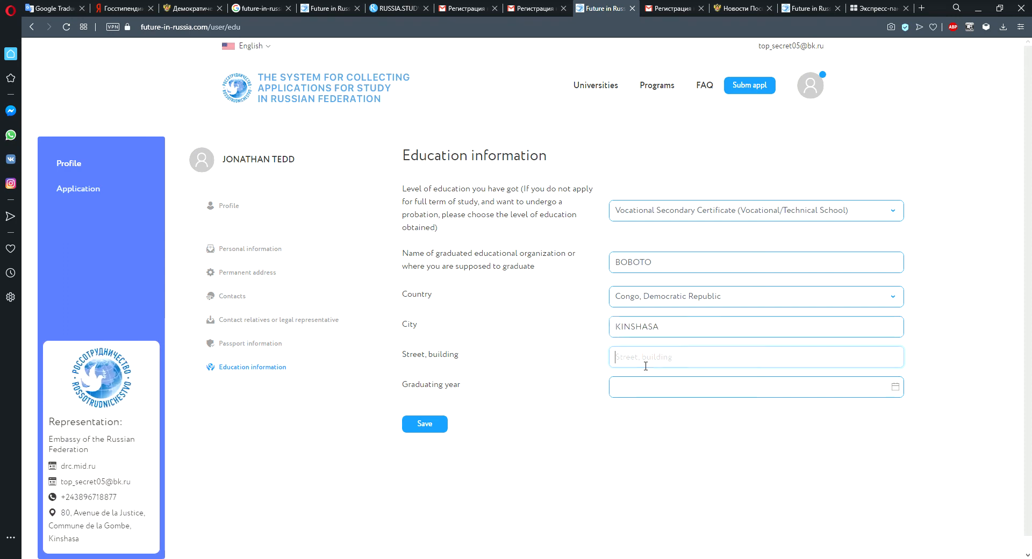
pyautogui.click(786, 383)
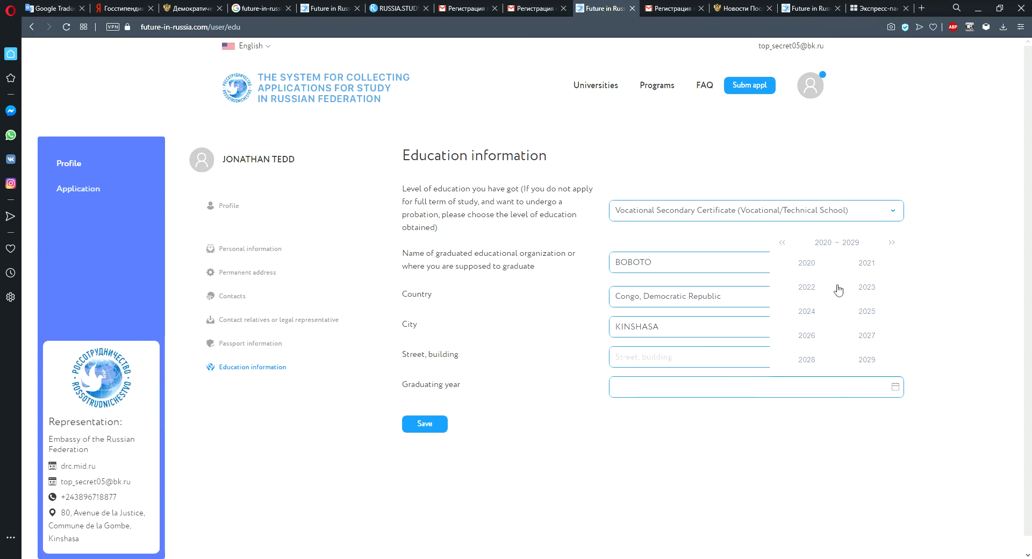
pyautogui.scroll(-1, 881, 297)
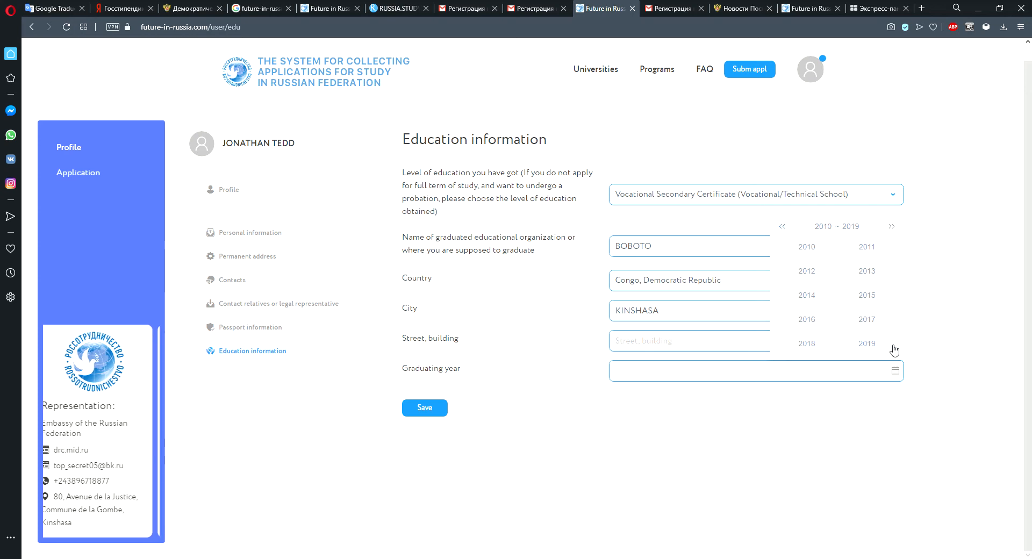
pyautogui.click(807, 344)
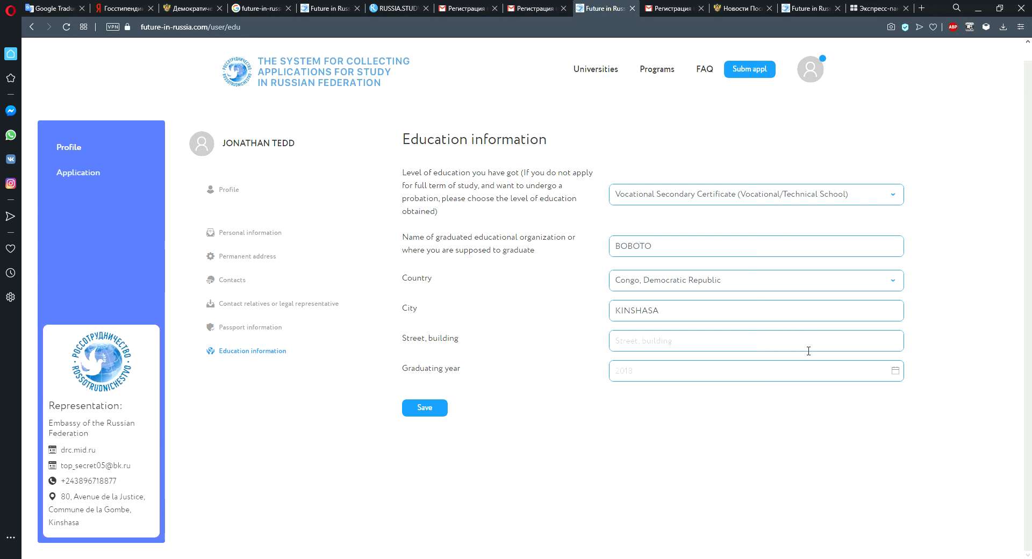
pyautogui.click(675, 374)
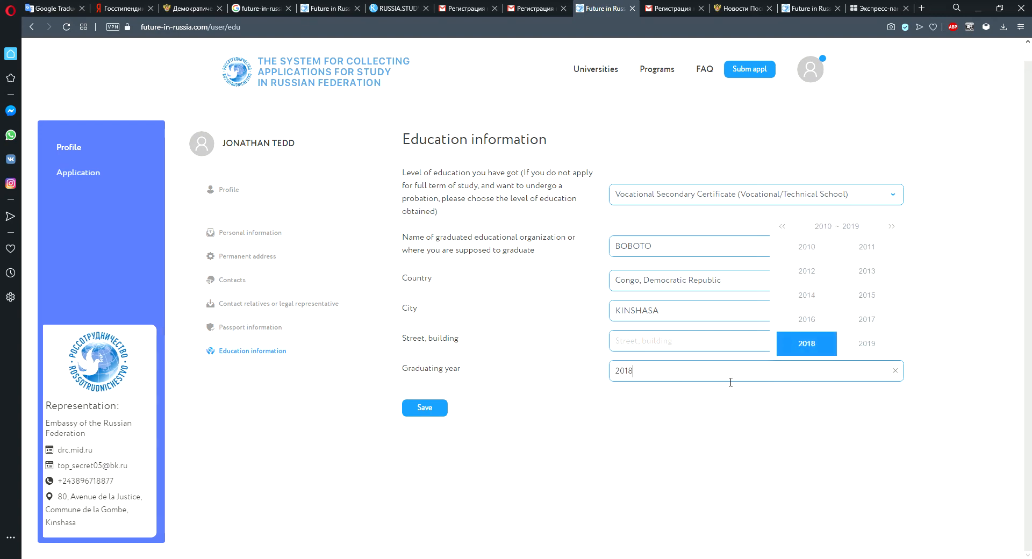
pyautogui.click(865, 347)
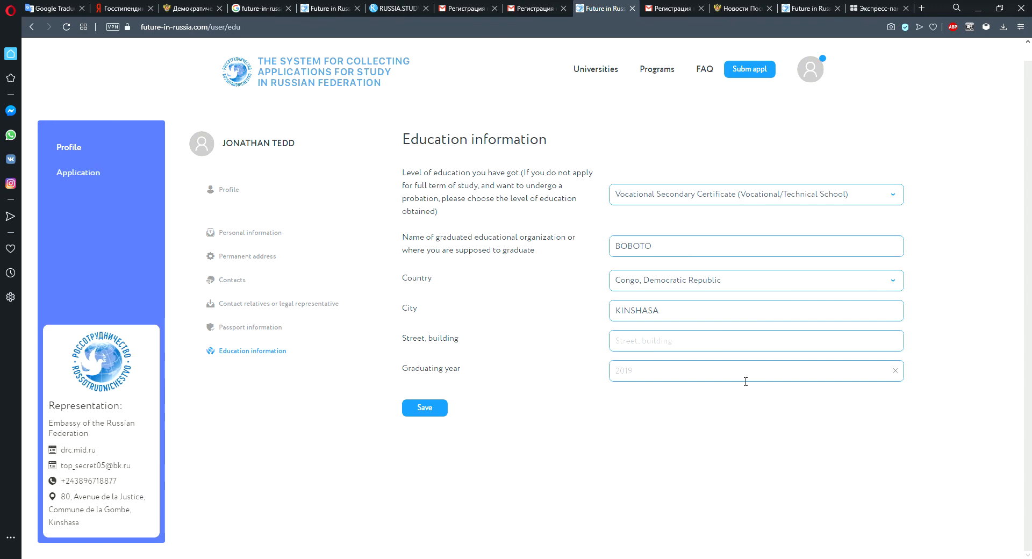
pyautogui.click(438, 418)
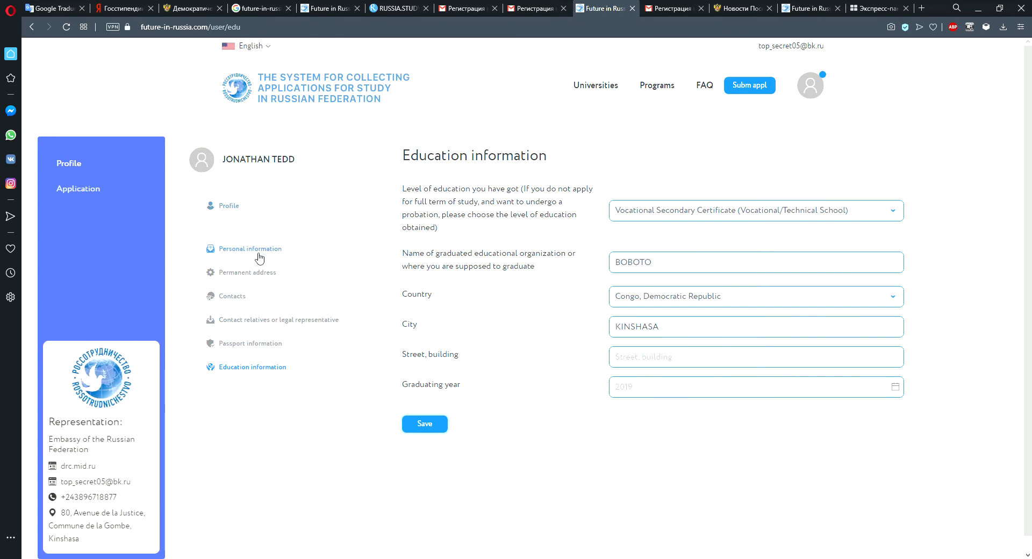
# Review each profile section from Profile through Education information, then open the Application section.
pyautogui.click(235, 208)
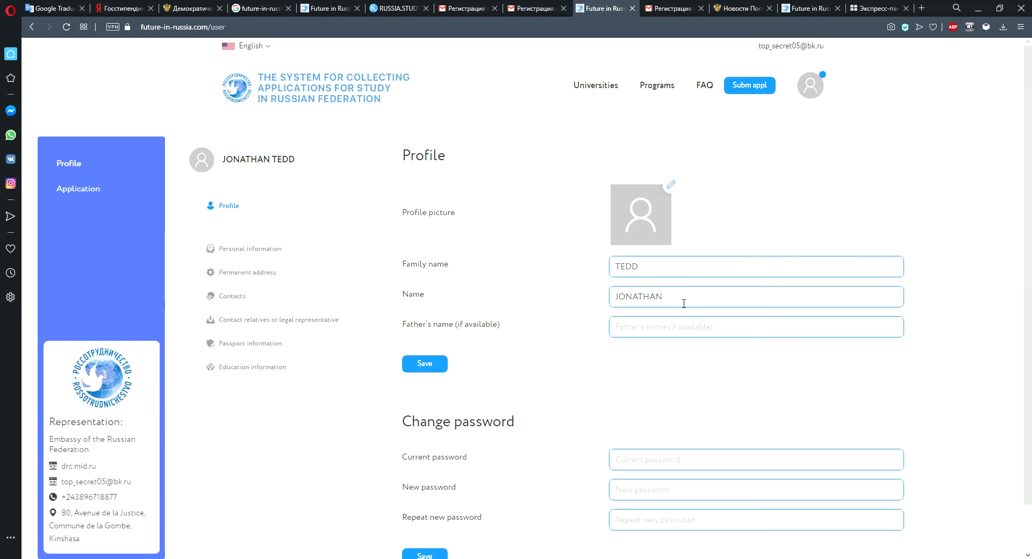
pyautogui.click(266, 251)
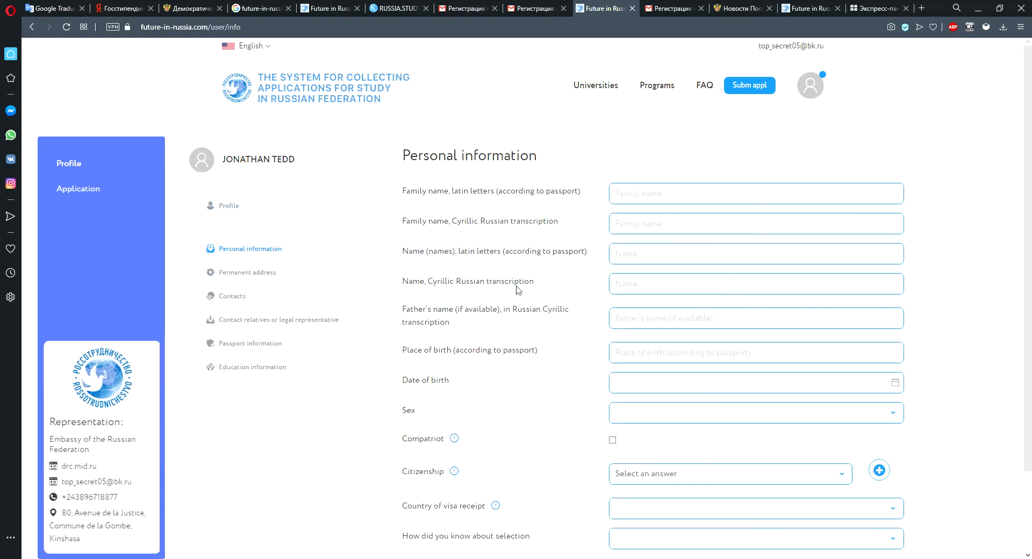
pyautogui.scroll(-2, 665, 209)
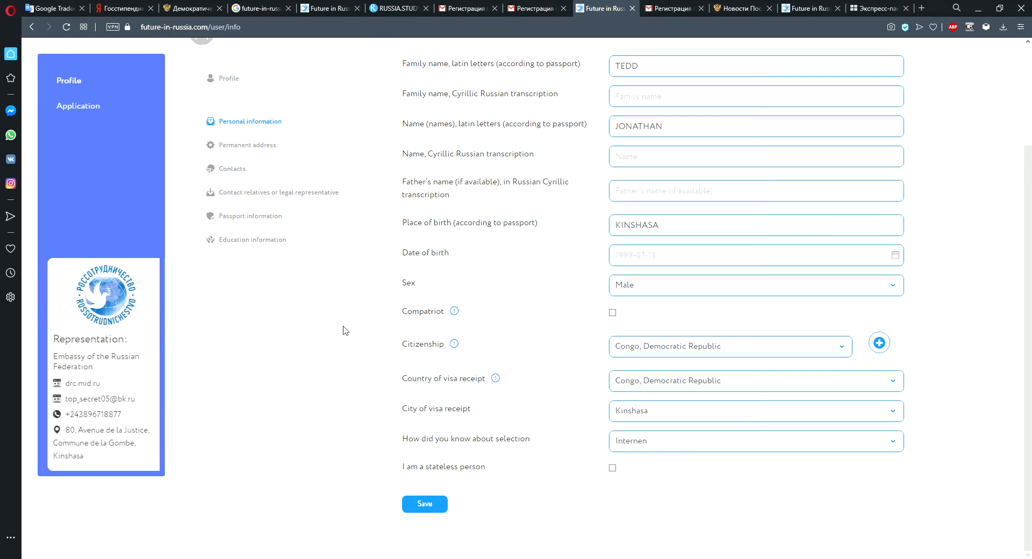
pyautogui.click(266, 152)
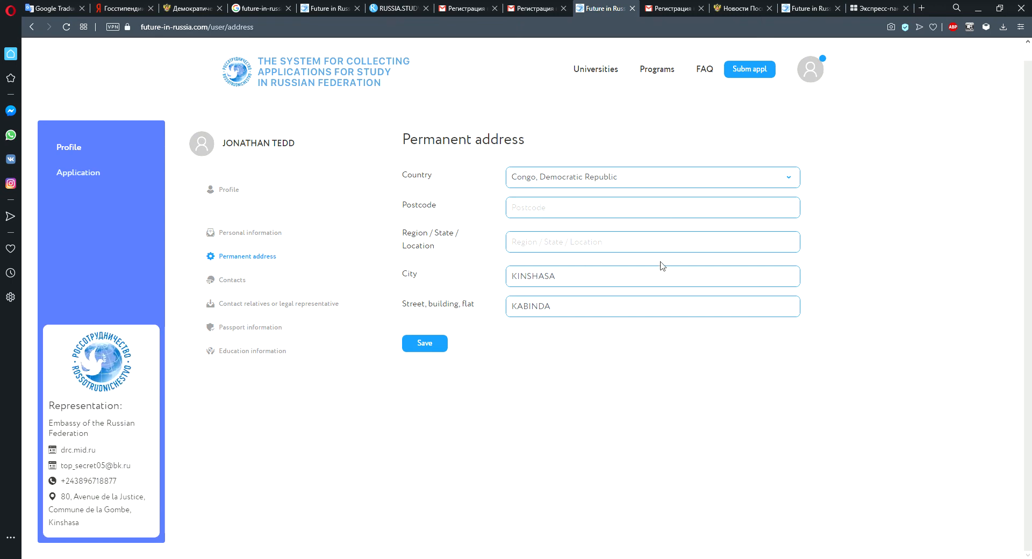
pyautogui.click(261, 281)
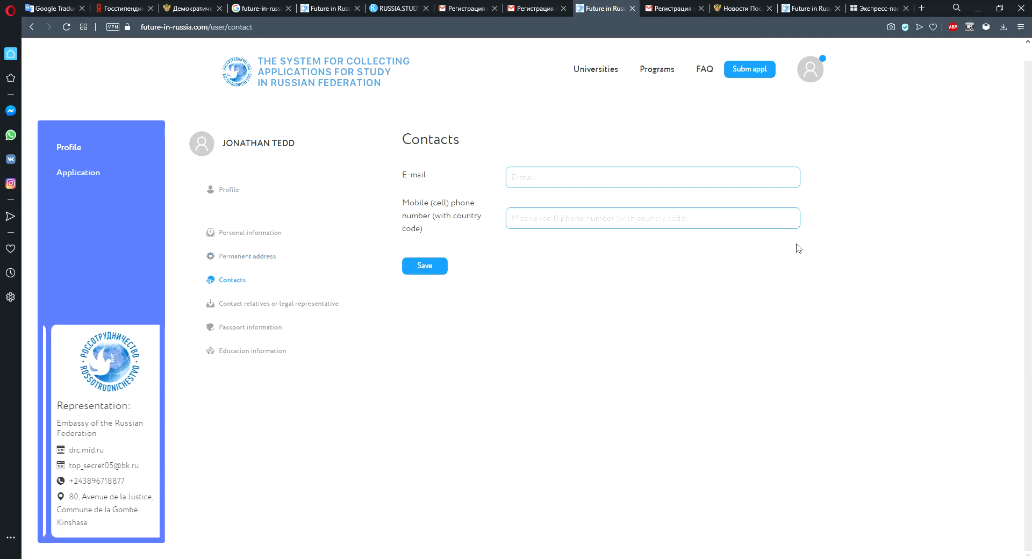
pyautogui.click(304, 304)
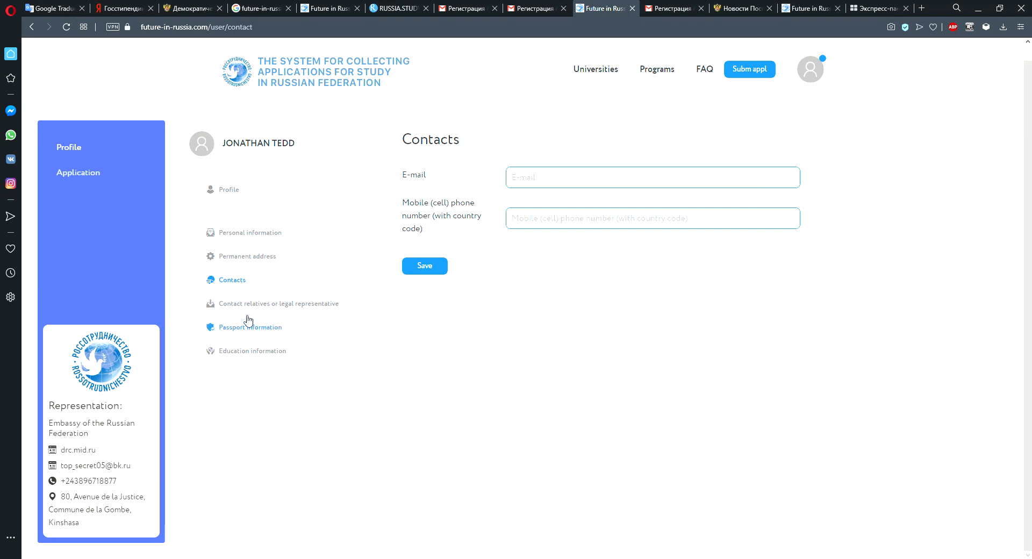
pyautogui.click(289, 306)
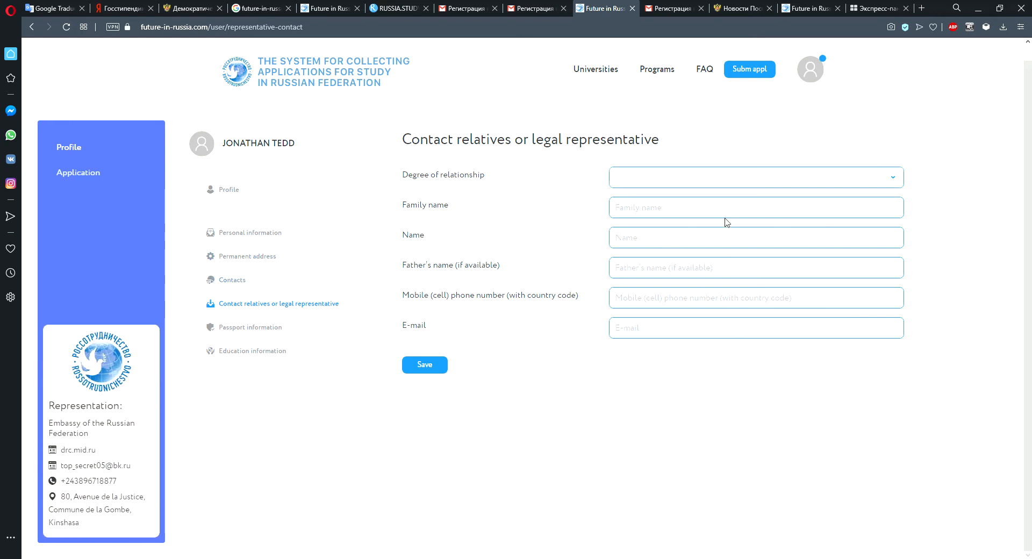
pyautogui.click(268, 334)
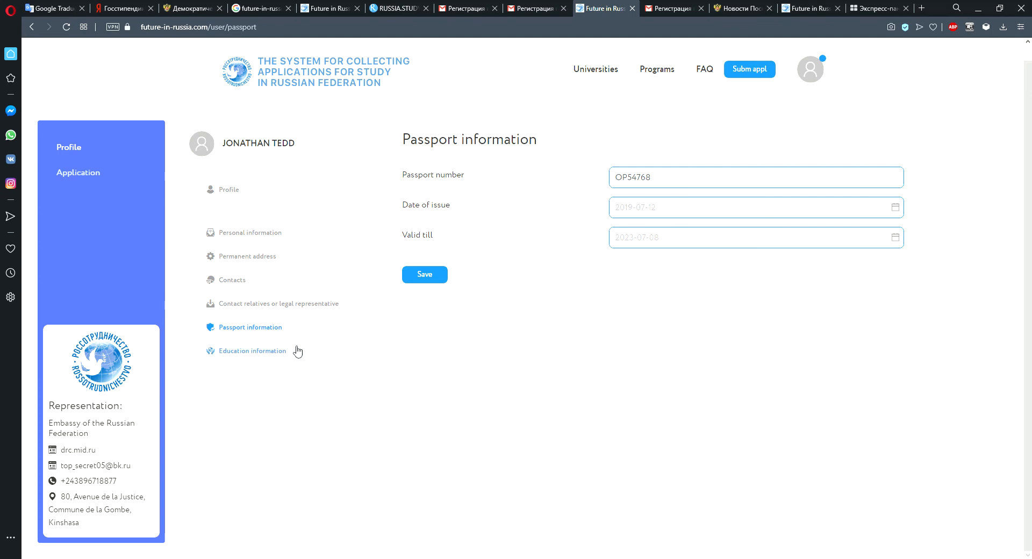
pyautogui.click(253, 356)
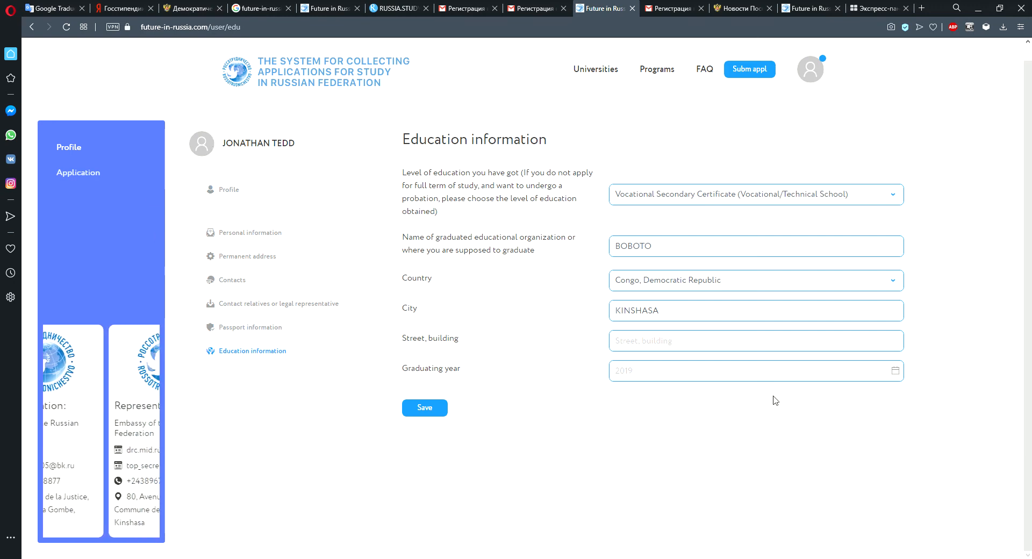
pyautogui.click(78, 175)
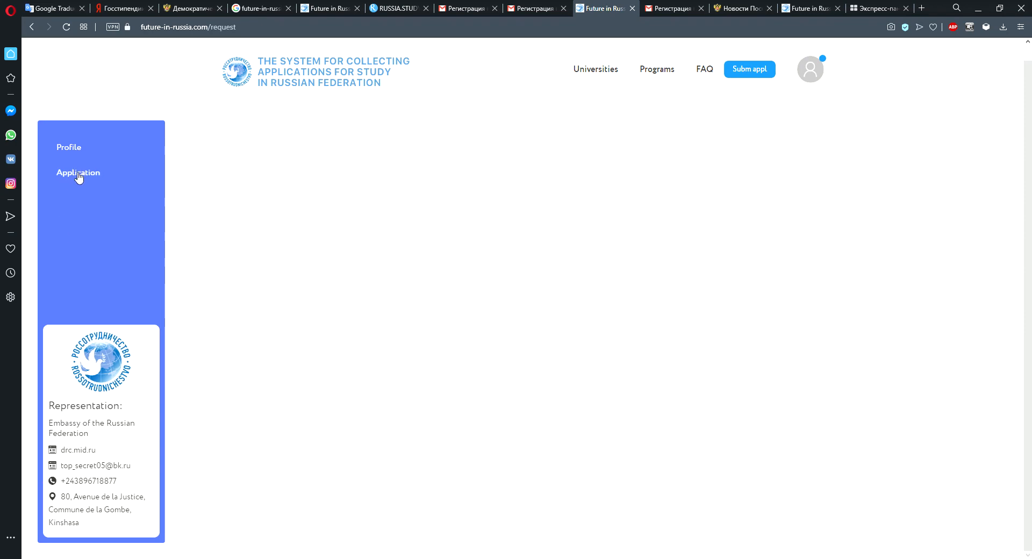
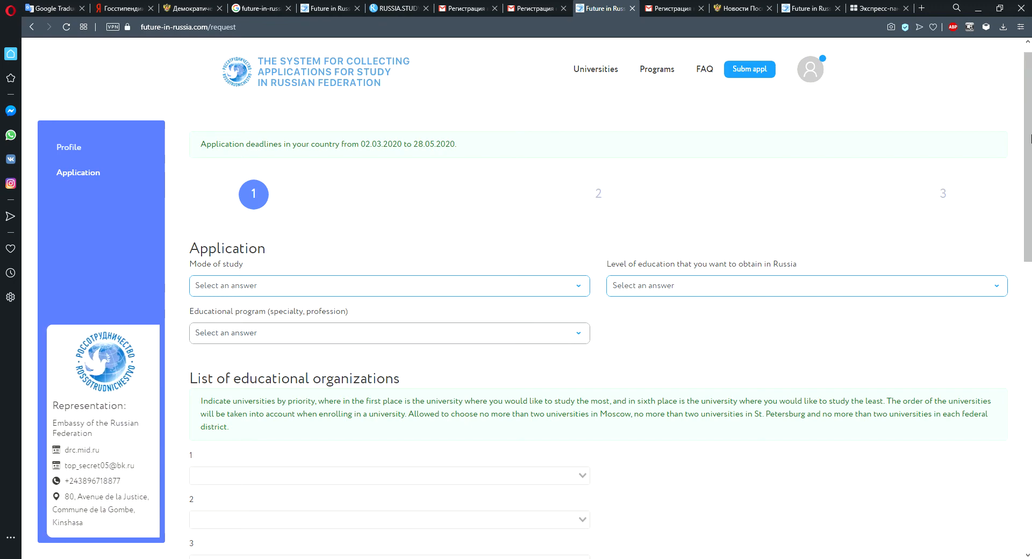
pyautogui.scroll(1, 1030, 88)
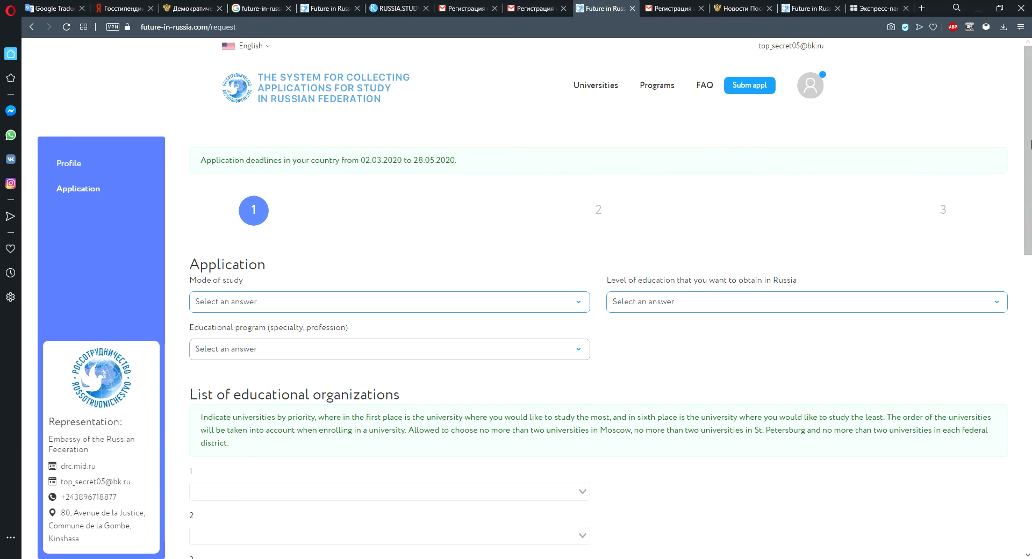
pyautogui.moveTo(1031, 106)
pyautogui.mouseDown()
pyautogui.moveTo(1030, 163)
pyautogui.moveTo(1031, 121)
pyautogui.mouseUp()
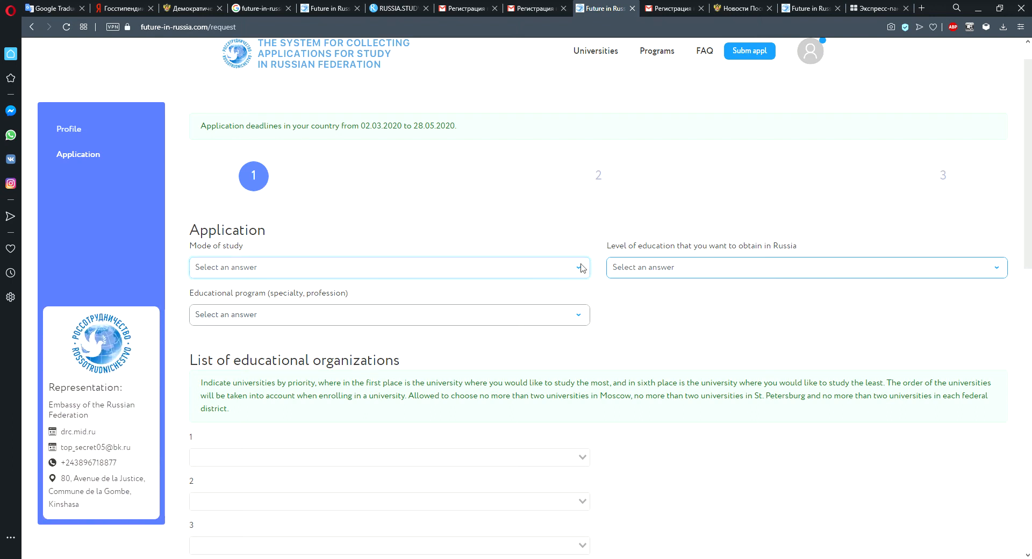
pyautogui.click(366, 306)
pyautogui.hotkey('alt', 'Left')
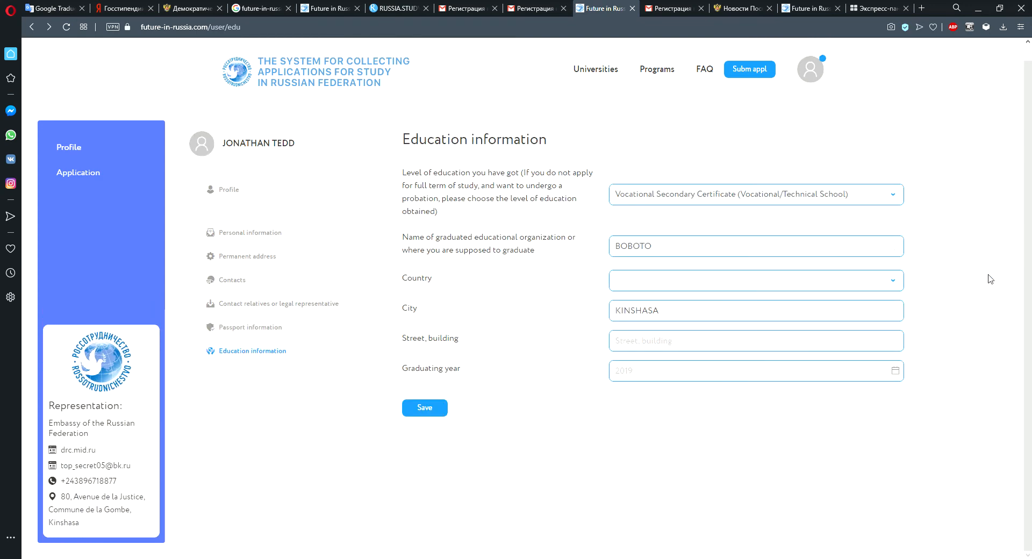
pyautogui.click(100, 177)
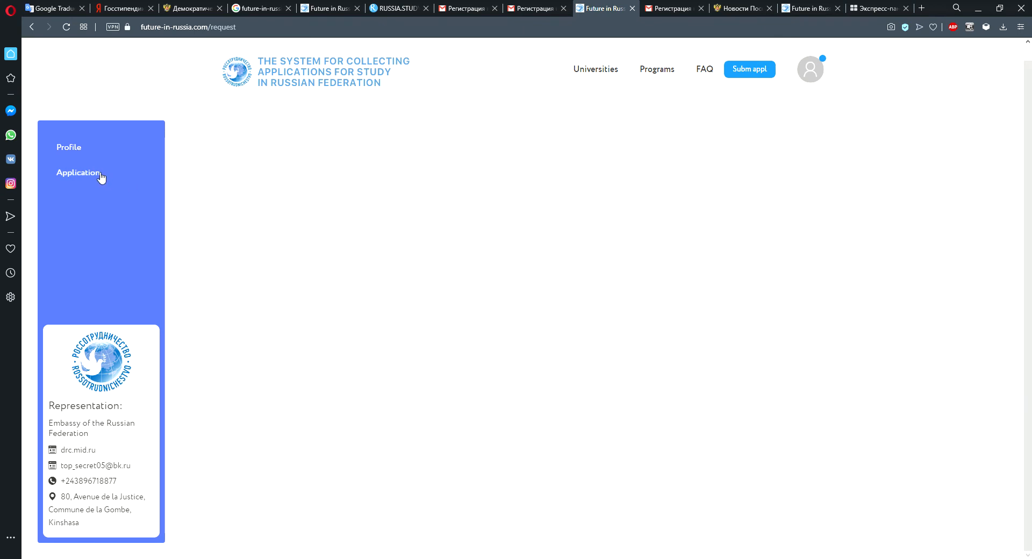
# Set the mode of study to Full time education and the desired level of education to Bachelor Degree.
pyautogui.scroll(8, 424, 225)
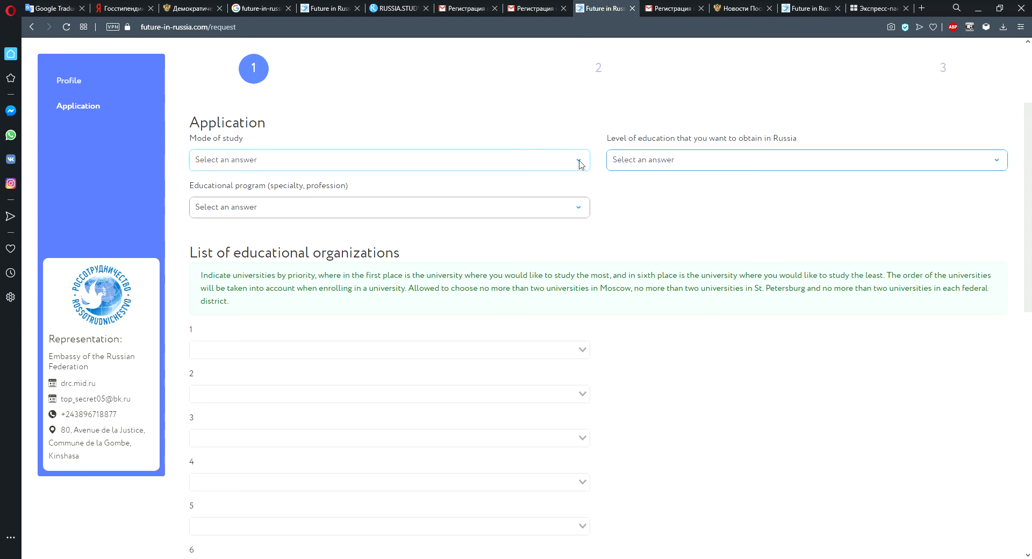
pyautogui.click(245, 197)
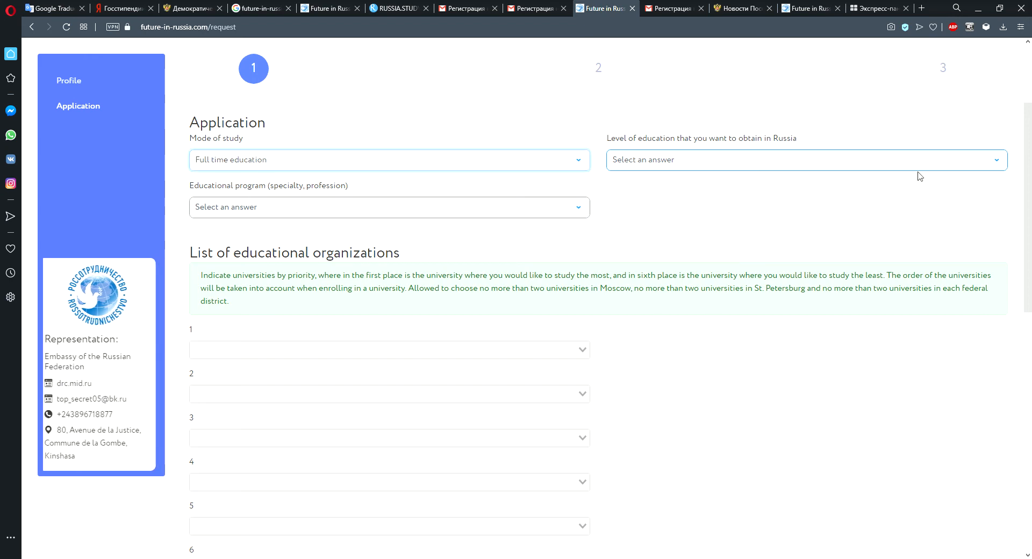
pyautogui.click(997, 163)
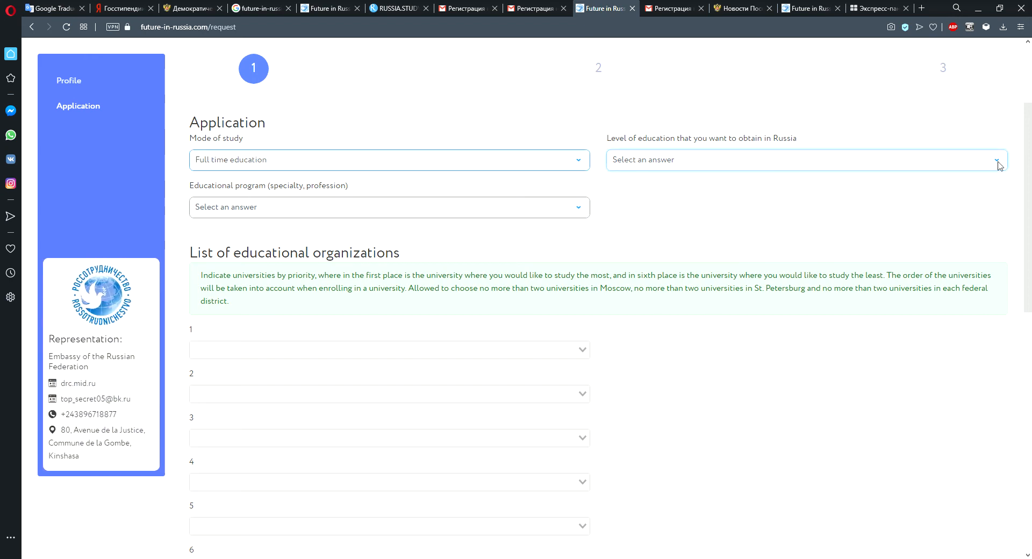
pyautogui.click(671, 218)
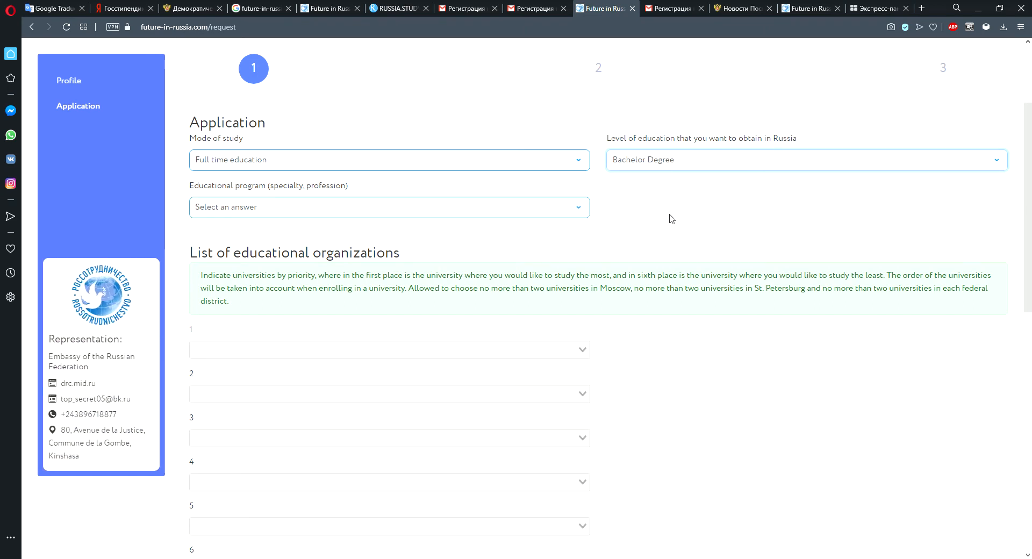
# Choose 08.03.01 Construction as the educational program.
pyautogui.click(578, 213)
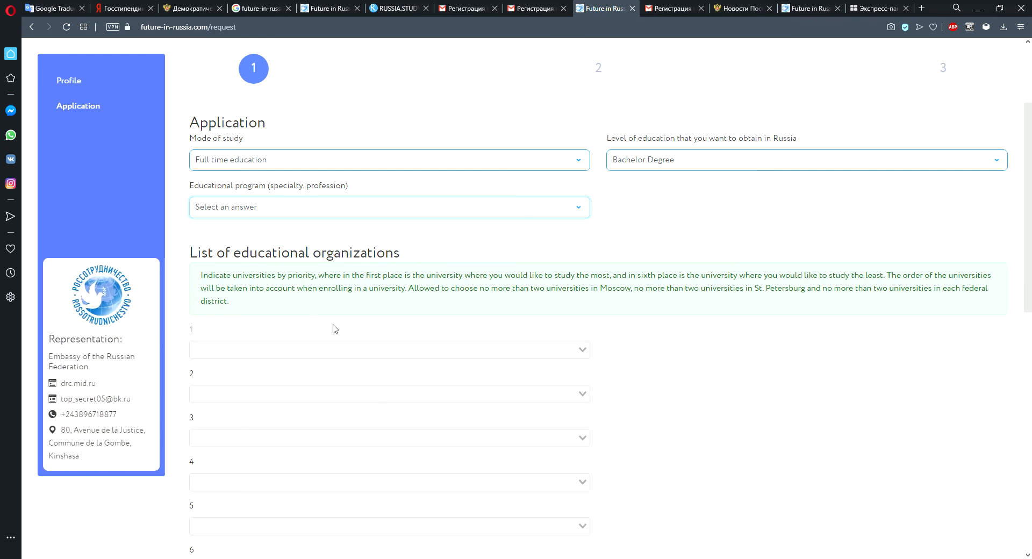
pyautogui.click(256, 238)
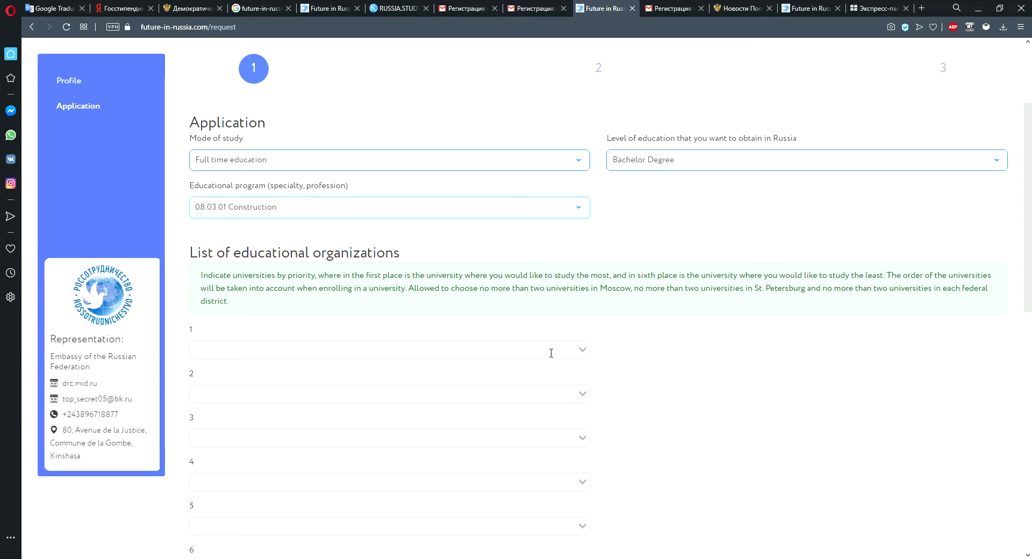
# Pick Siberian - Bratsk State University as the first-priority educational organization.
pyautogui.moveTo(1031, 156); pyautogui.dragTo(1031, 214)
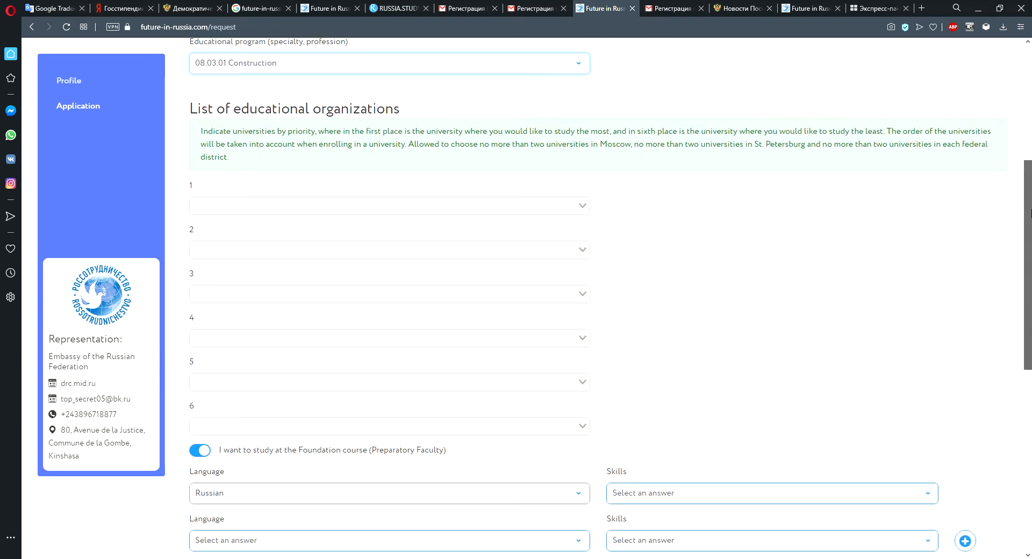
pyautogui.click(590, 212)
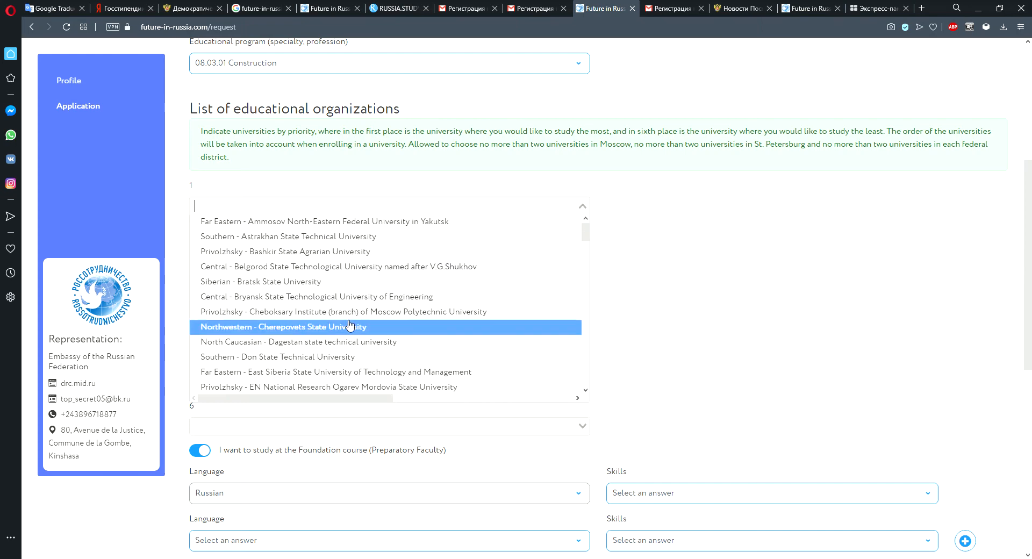
pyautogui.scroll(-8, 376, 301)
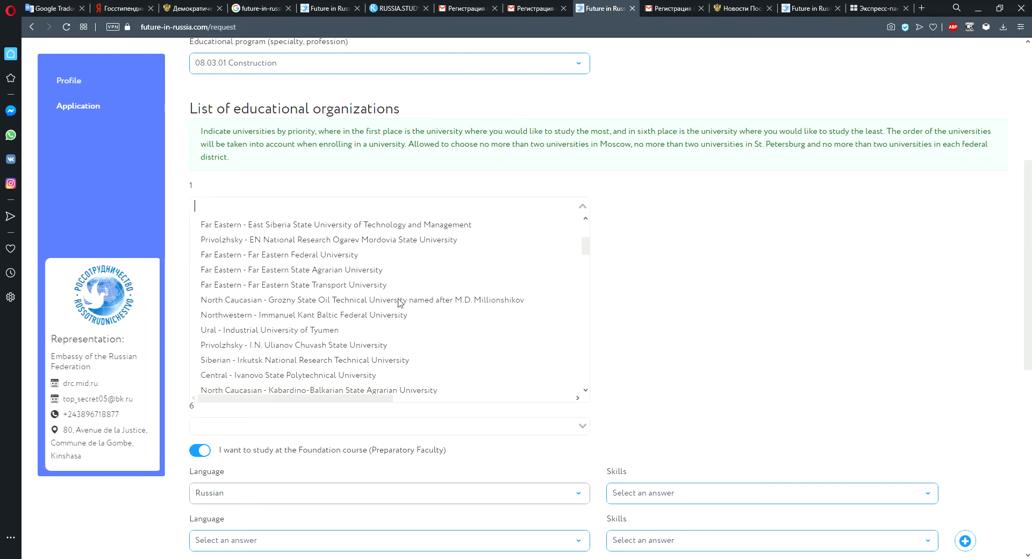
pyautogui.click(871, 279)
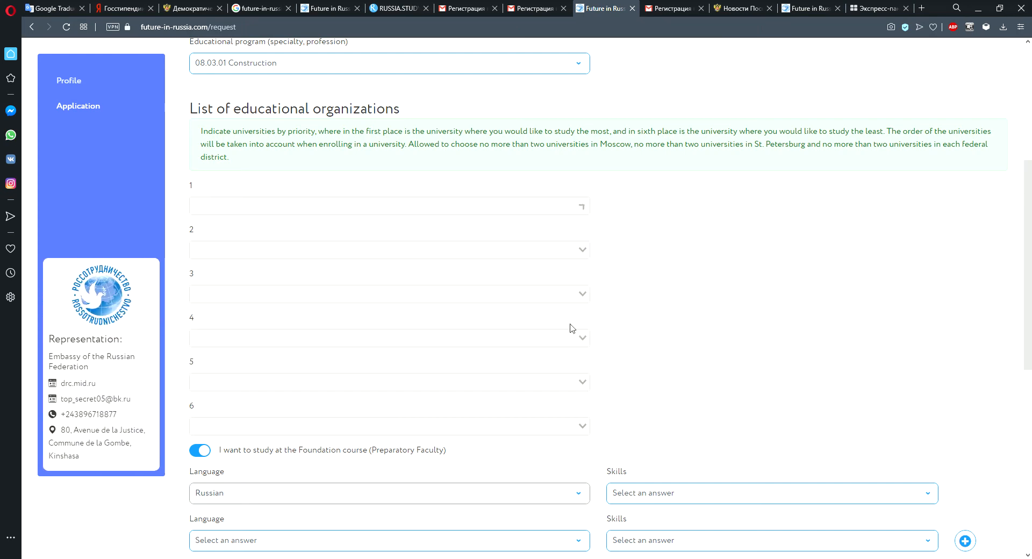
pyautogui.click(586, 211)
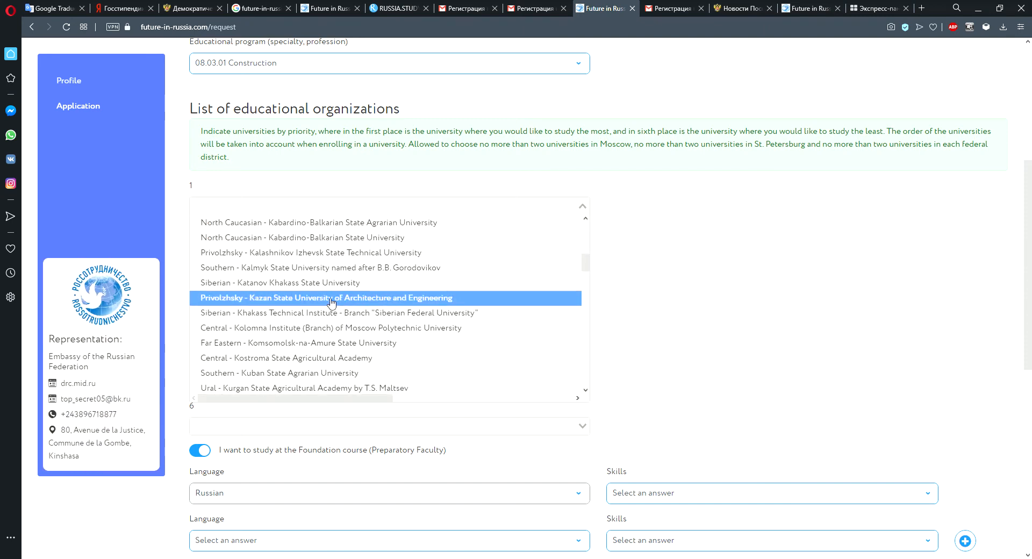
pyautogui.scroll(1, 341, 299)
pyautogui.scroll(-3, 545, 273)
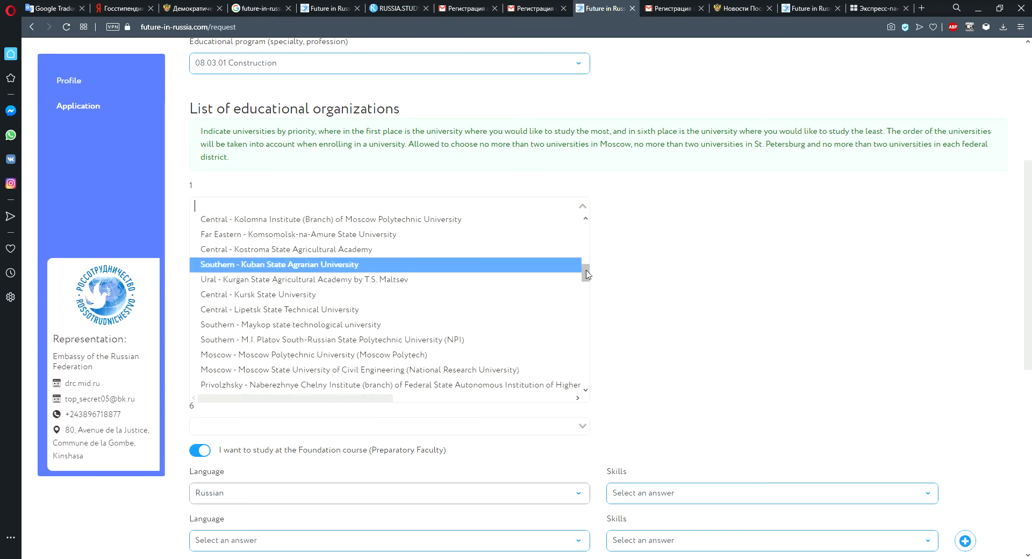
pyautogui.moveTo(586, 273); pyautogui.dragTo(596, 205)
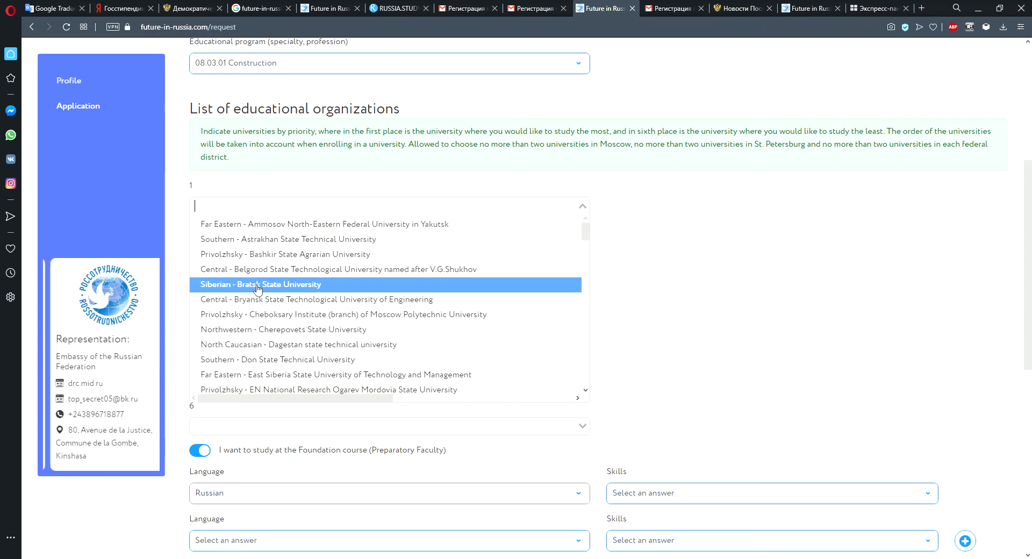
pyautogui.click(259, 288)
# Pick Ural - Nosov Magnitogorsk State Technical University as the second-priority educational organization.
pyautogui.click(585, 253)
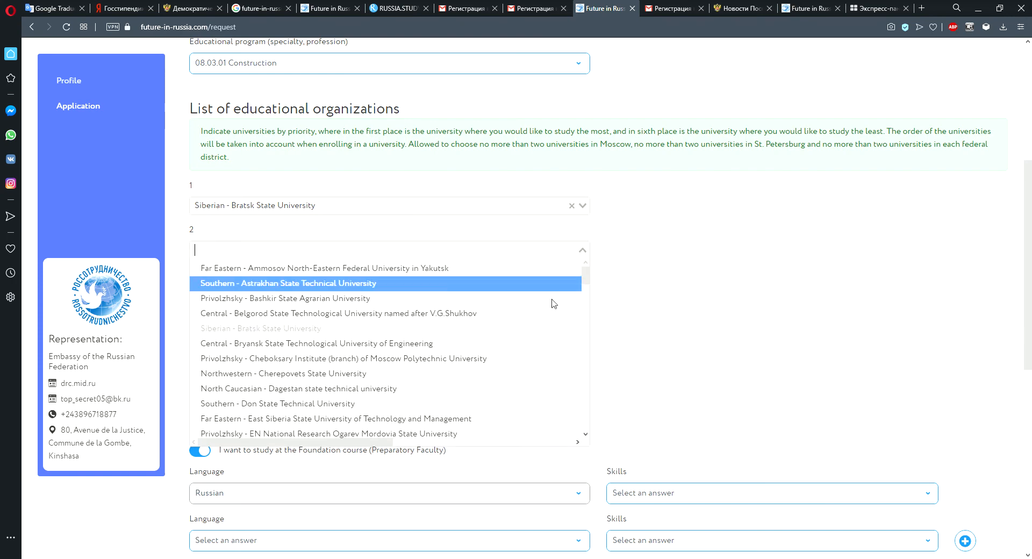
pyautogui.scroll(-5, 322, 408)
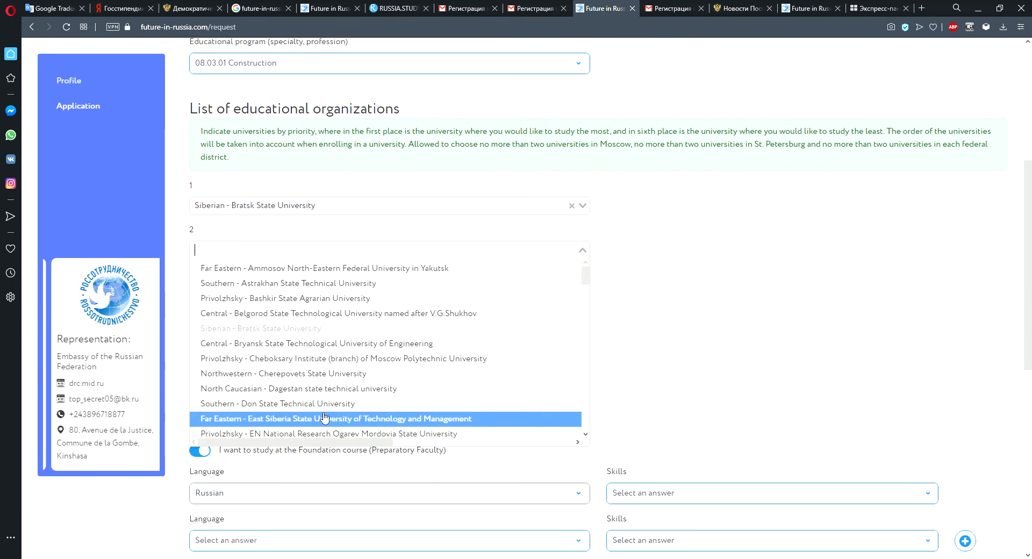
pyautogui.scroll(-6, 355, 387)
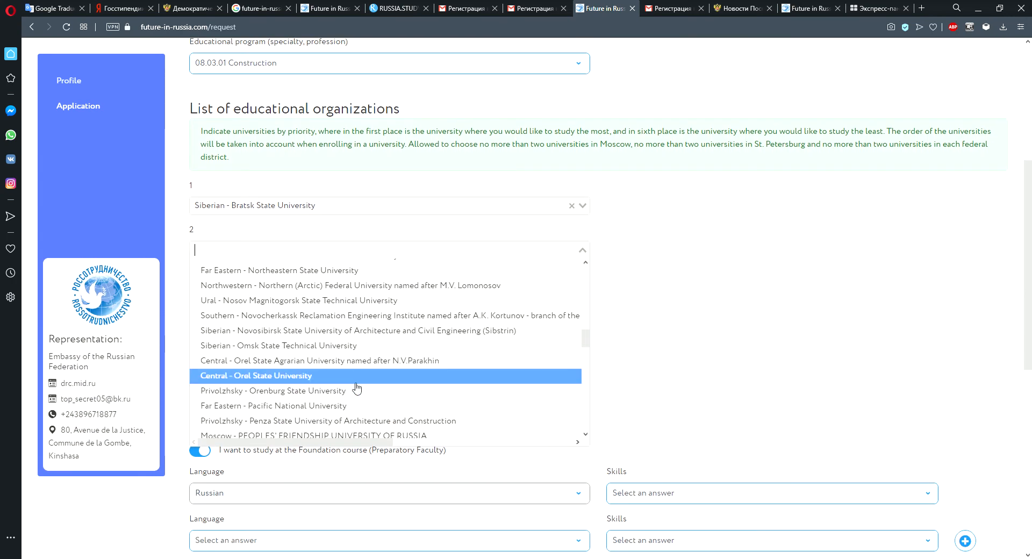
pyautogui.scroll(1, 305, 314)
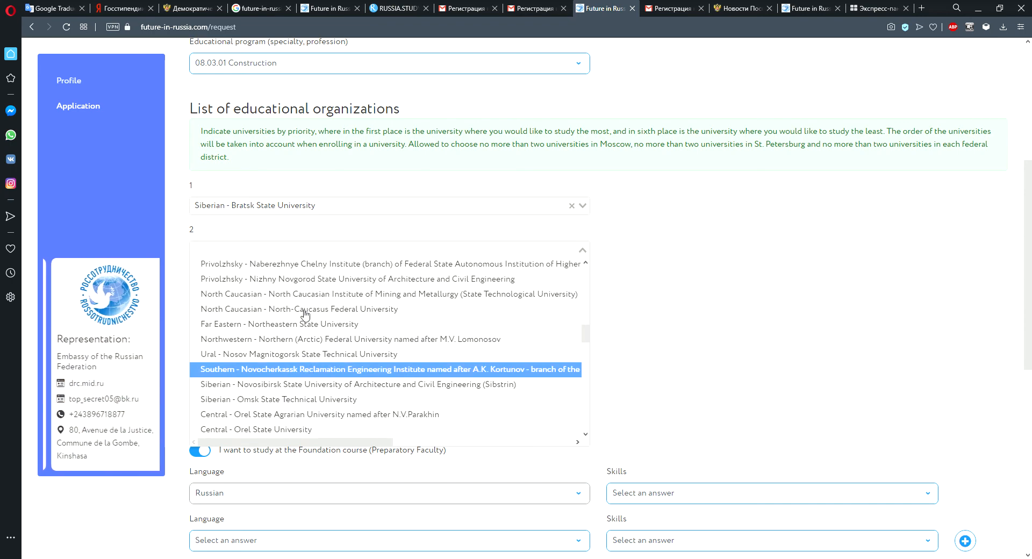
pyautogui.click(265, 355)
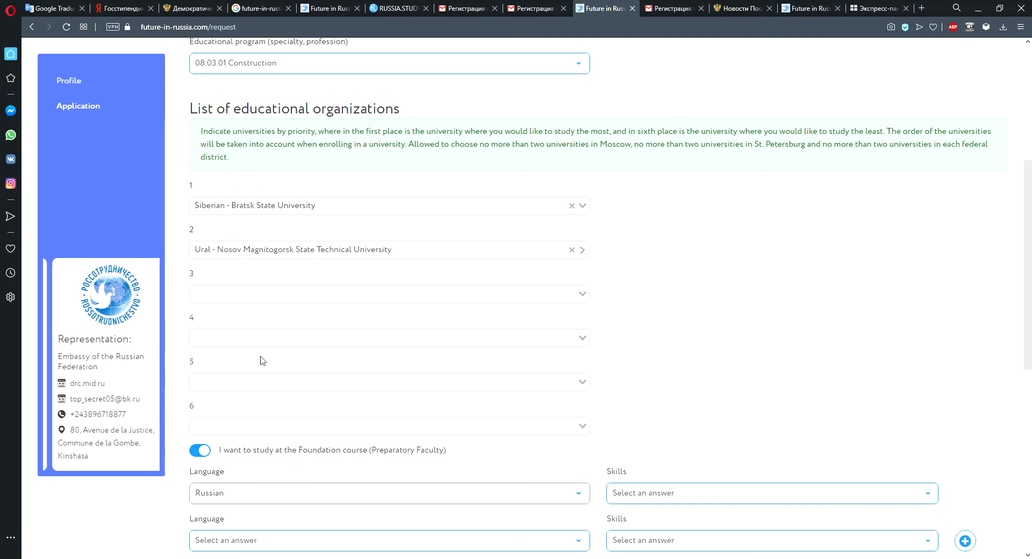
# Pick Saint Petersburg - Peter the Great St.Petersburg Polytechnic University as the third-priority educational organization.
pyautogui.click(584, 298)
pyautogui.scroll(-3, 373, 446)
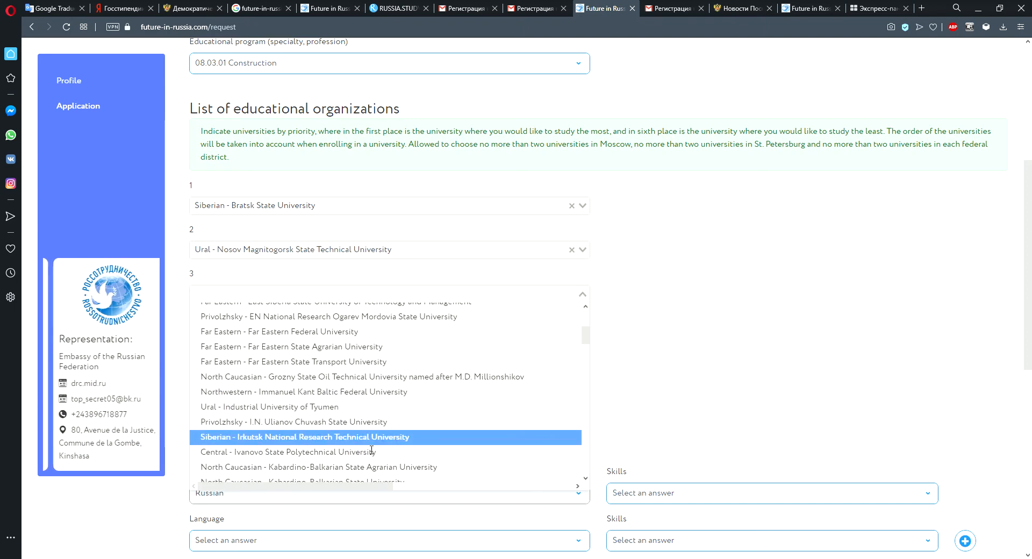
pyautogui.scroll(1, 353, 415)
pyautogui.scroll(2, 353, 415)
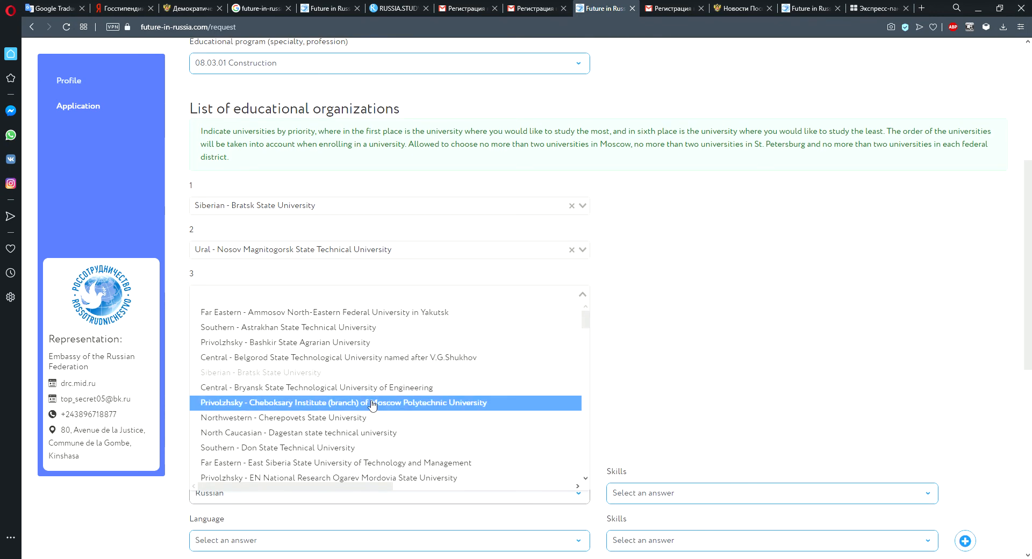
pyautogui.scroll(-3, 373, 406)
pyautogui.scroll(-5, 373, 406)
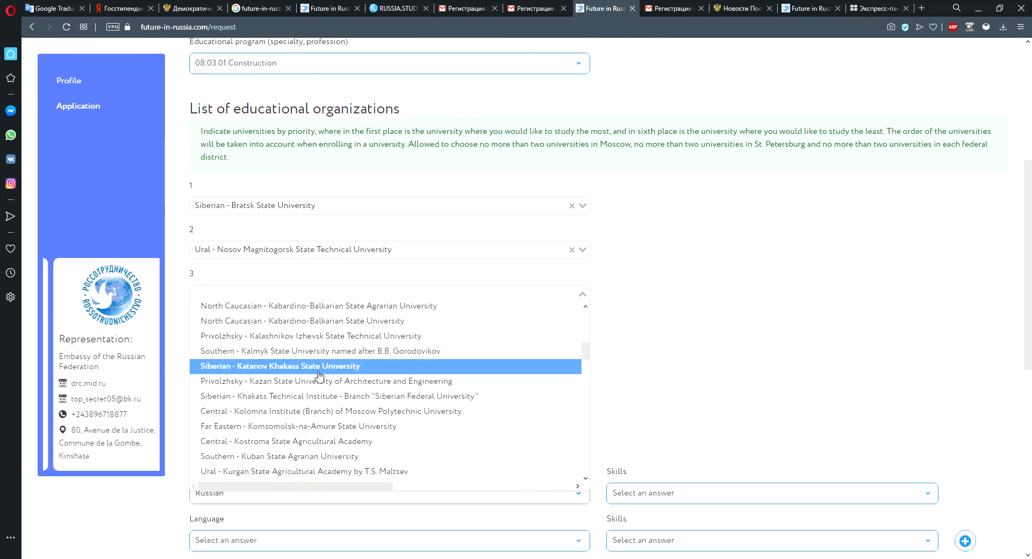
pyautogui.scroll(3, 338, 363)
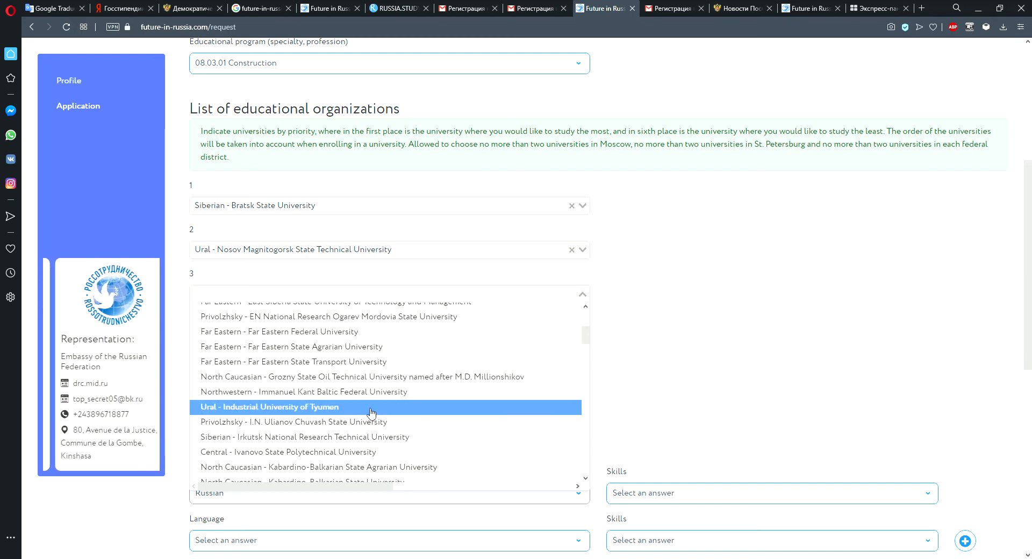
pyautogui.scroll(1, 371, 430)
pyautogui.scroll(-5, 376, 424)
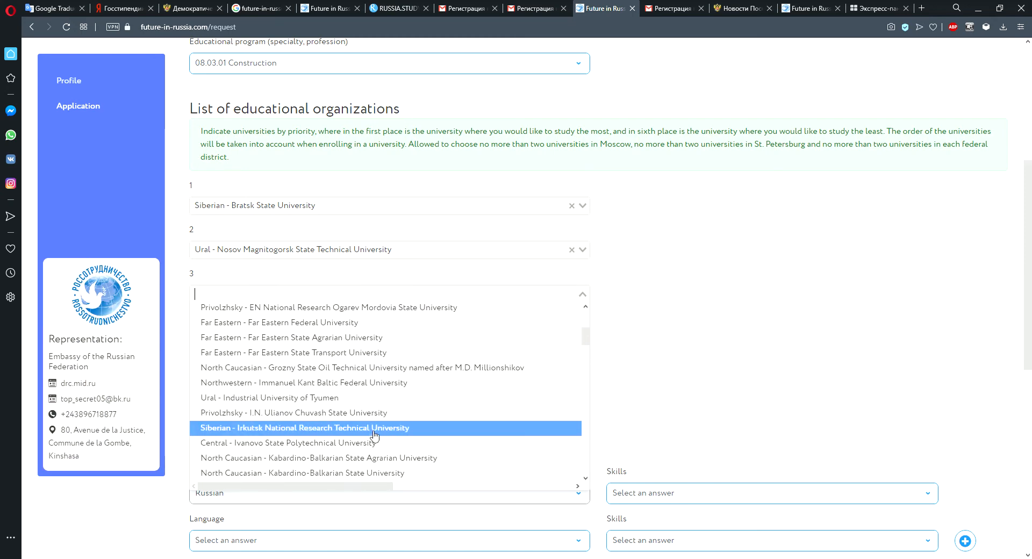
pyautogui.scroll(-6, 379, 424)
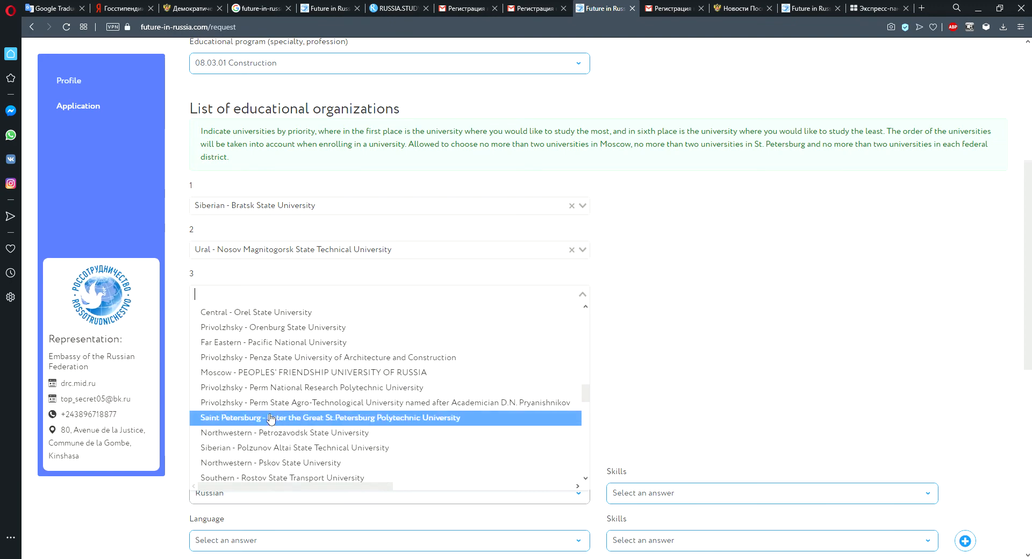
pyautogui.click(272, 418)
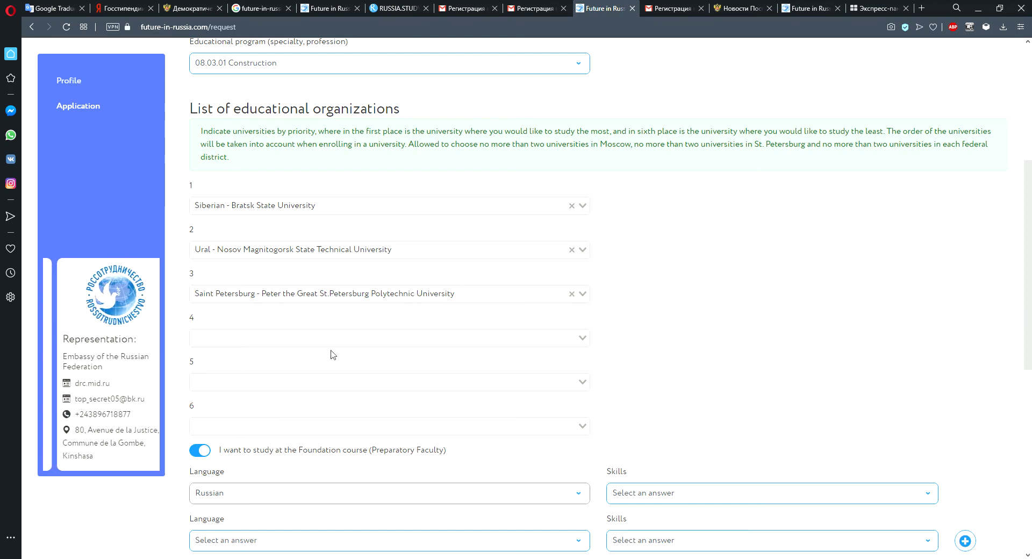
# Pick Moscow - Moscow Polytechnic University (Moscow Polytech) as the fourth-priority educational organization.
pyautogui.click(586, 342)
pyautogui.scroll(1, 465, 454)
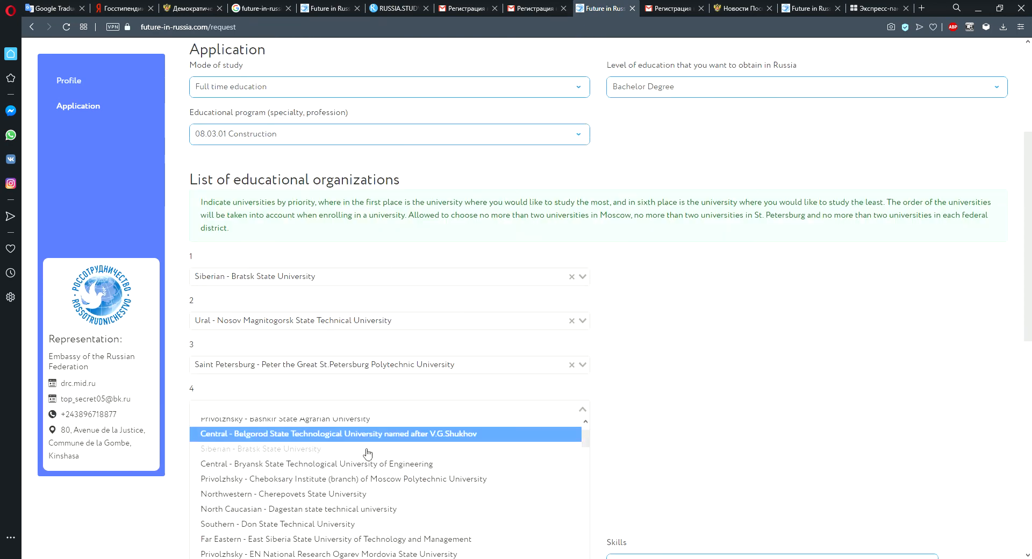
pyautogui.scroll(-5, 465, 454)
pyautogui.scroll(-5, 377, 316)
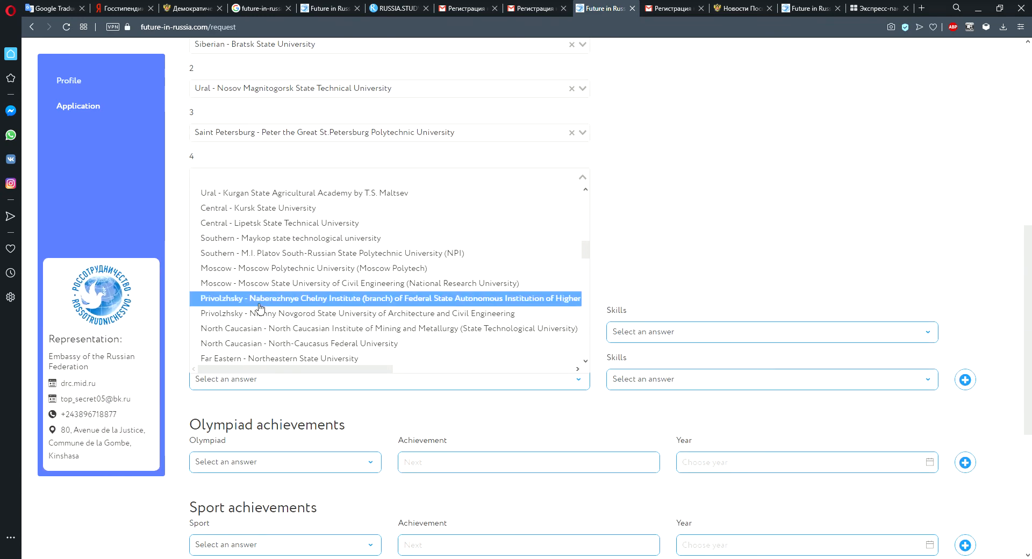
pyautogui.click(266, 268)
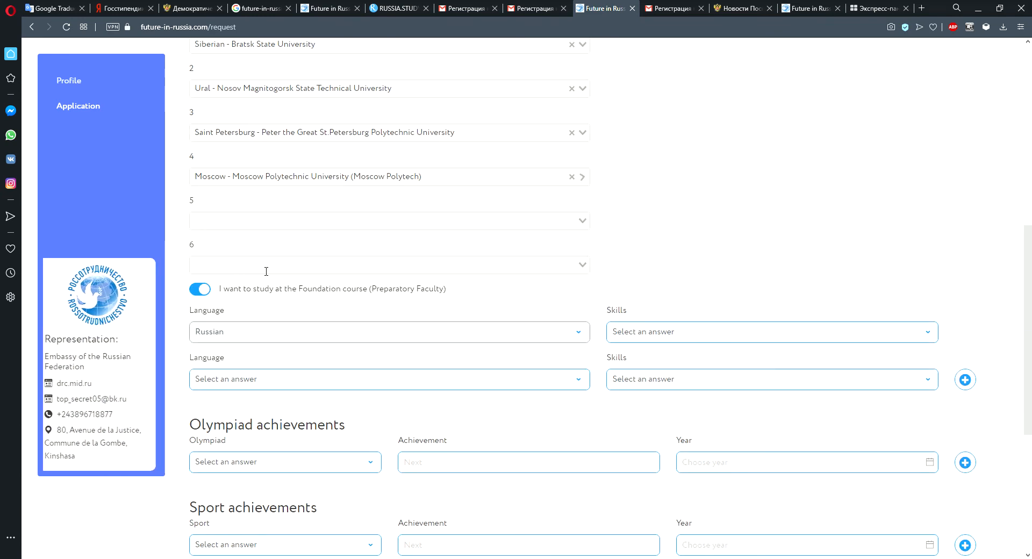
# Pick Central - Kostroma State Agricultural Academy as the fifth-priority educational organization.
pyautogui.click(584, 224)
pyautogui.scroll(-10, 340, 398)
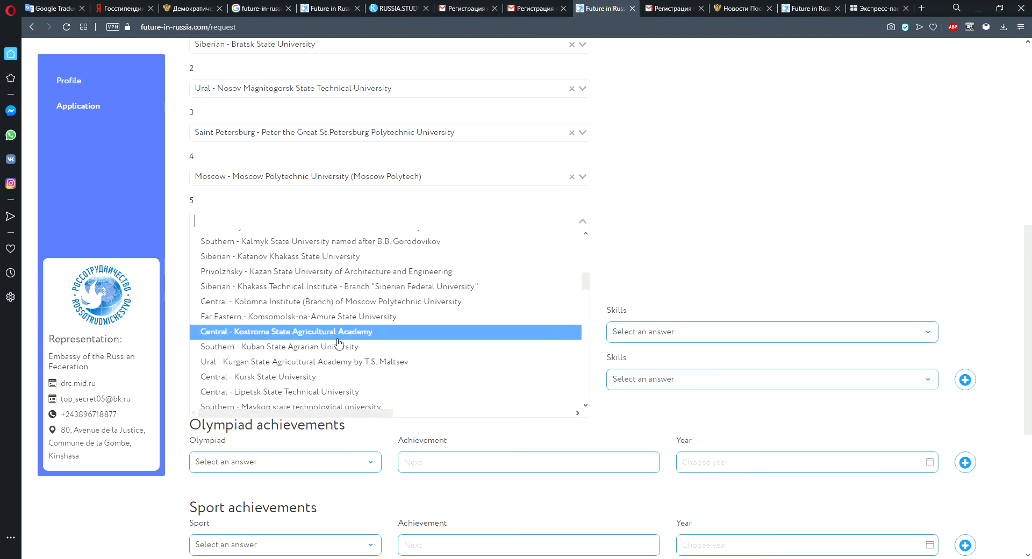
pyautogui.scroll(1, 295, 326)
pyautogui.click(296, 368)
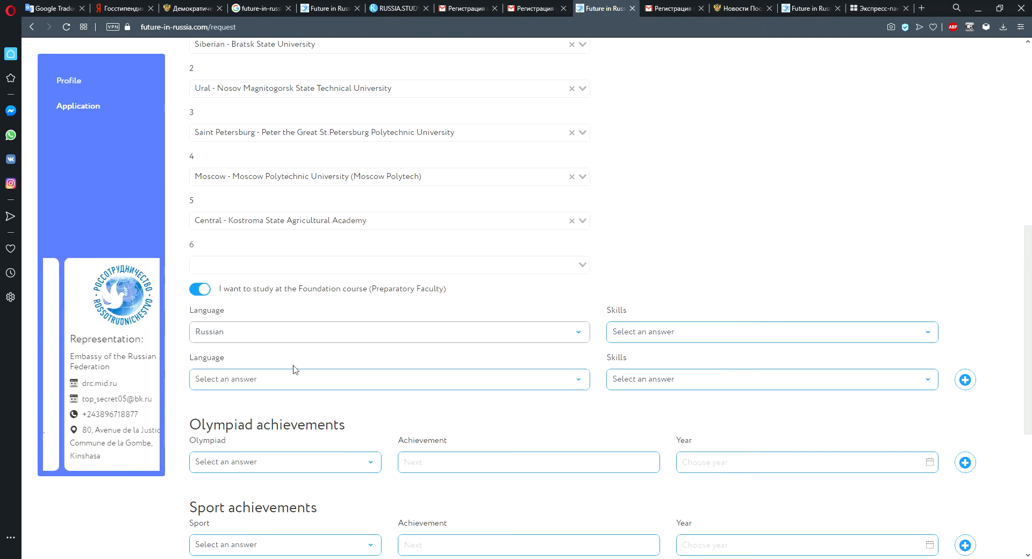
# Pick North Caucasian - Dagestan state technical university as the sixth-priority educational organization.
pyautogui.click(575, 266)
pyautogui.click(349, 418)
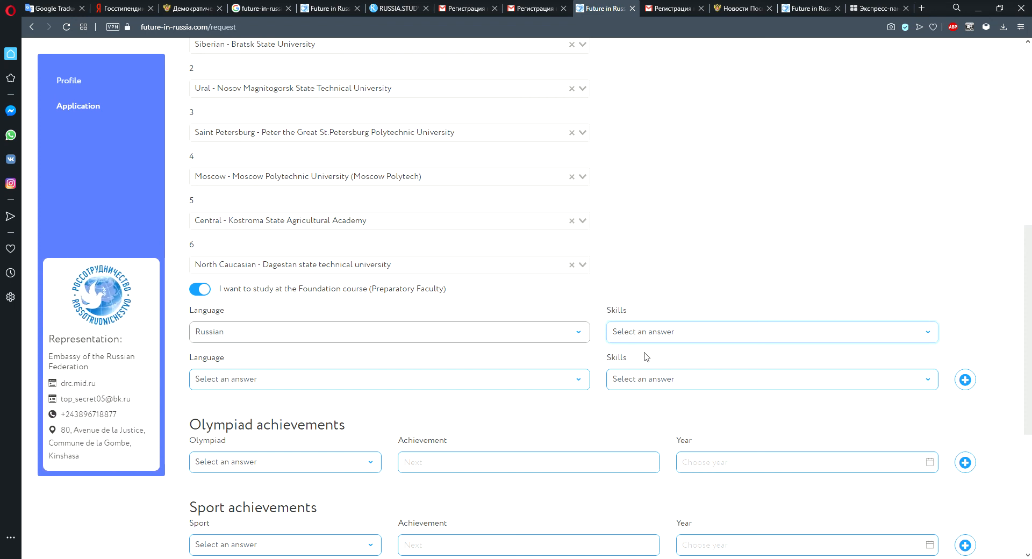
# Set Russian language skills to Do not speak and add French as a second language with Native skills.
pyautogui.press('Down')
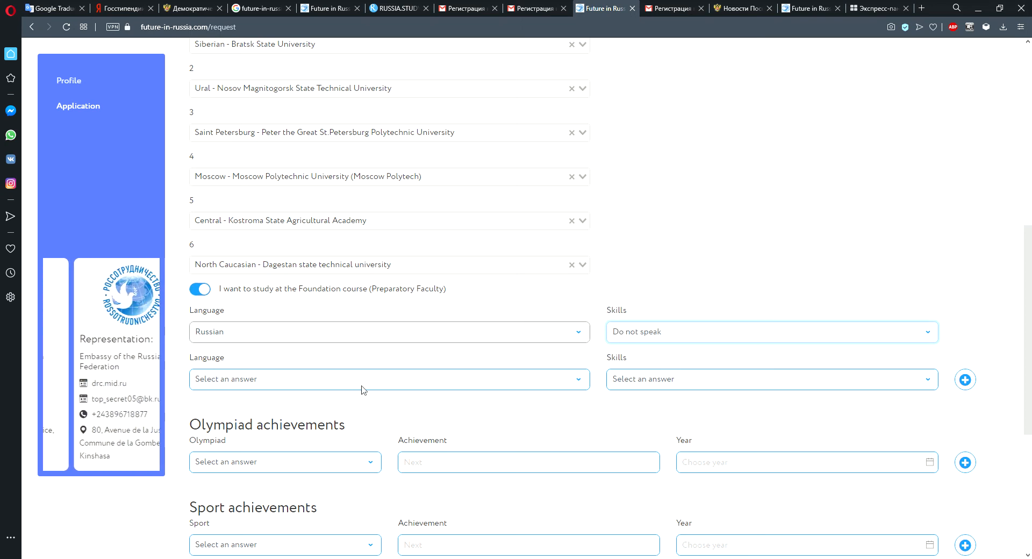
pyautogui.click(576, 383)
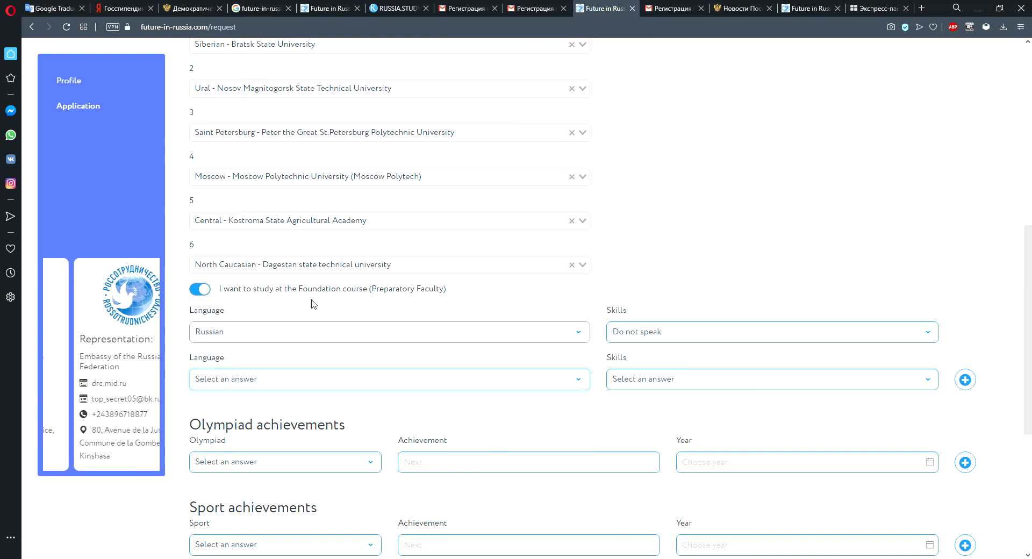
pyautogui.press('Down')
pyautogui.press('Down')
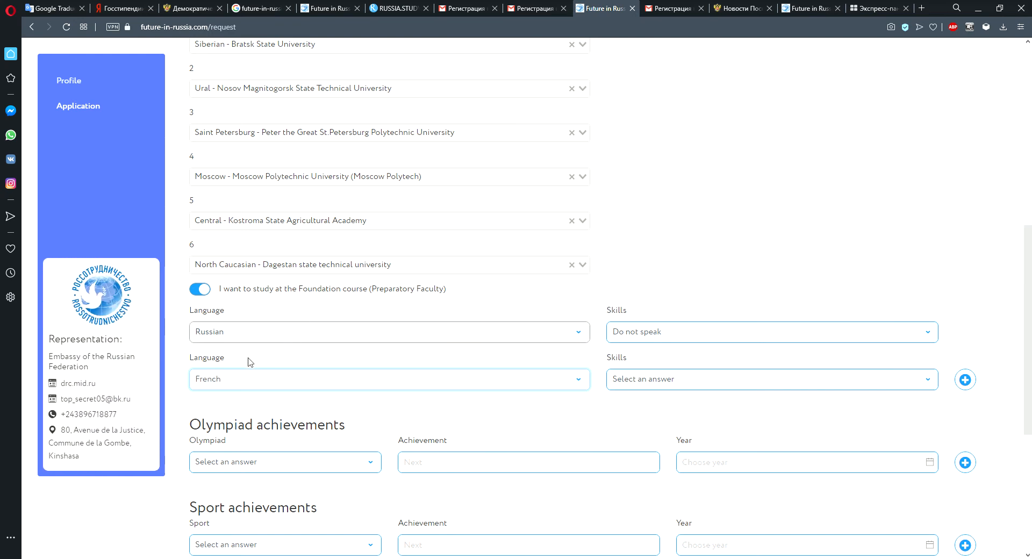
pyautogui.click(796, 390)
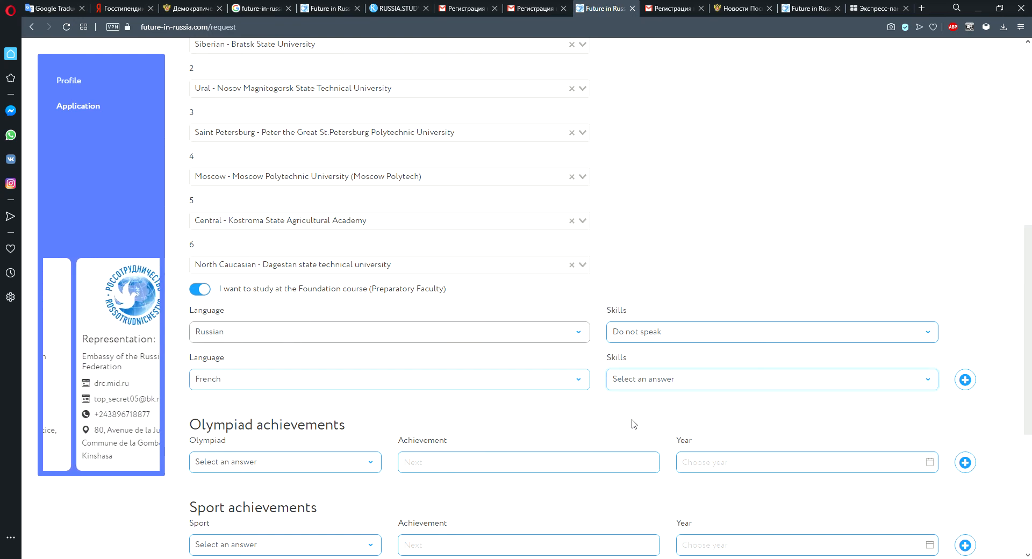
pyautogui.press('Down')
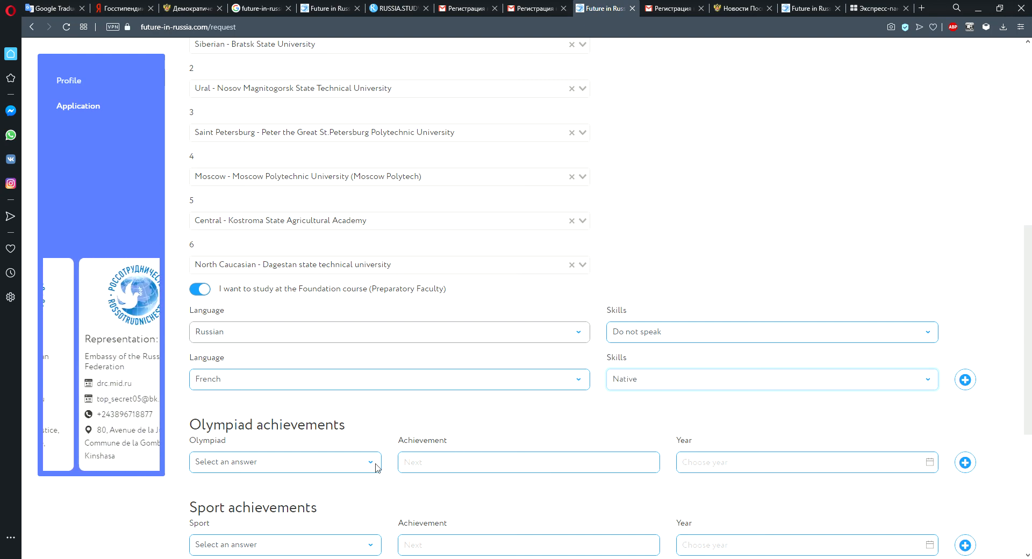
# Set the type of screening test to Testing.
pyautogui.scroll(-3, 377, 467)
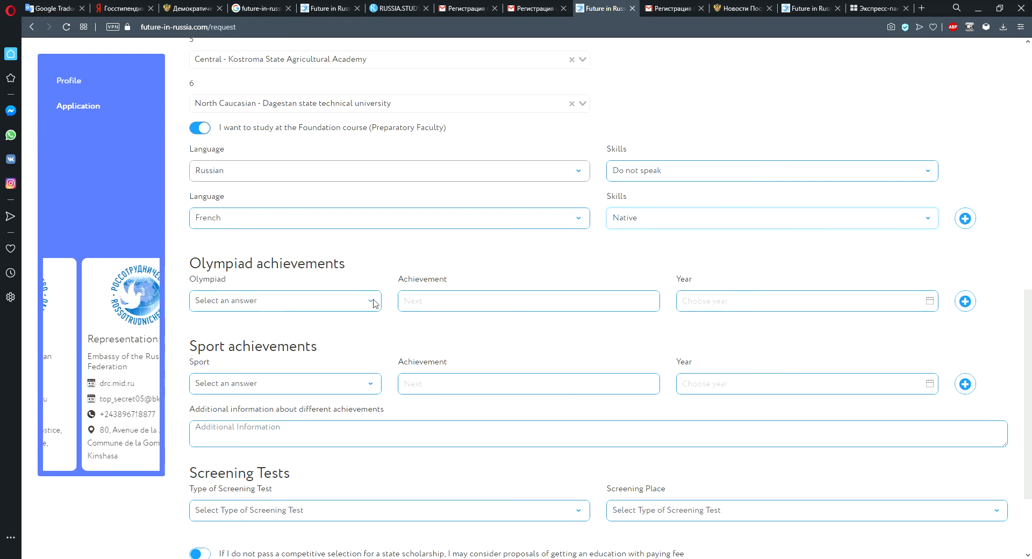
pyautogui.scroll(-1, 549, 438)
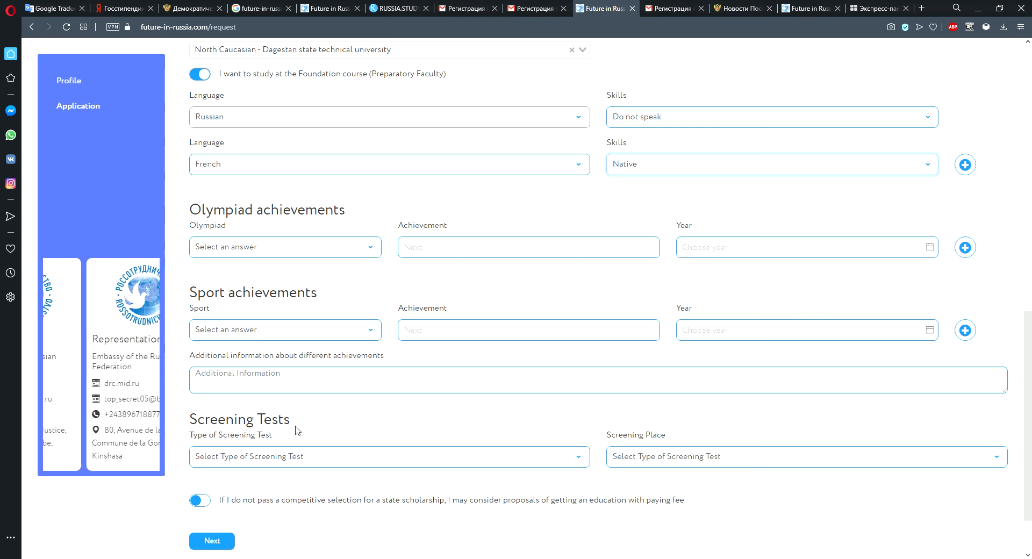
pyautogui.scroll(-1, 412, 431)
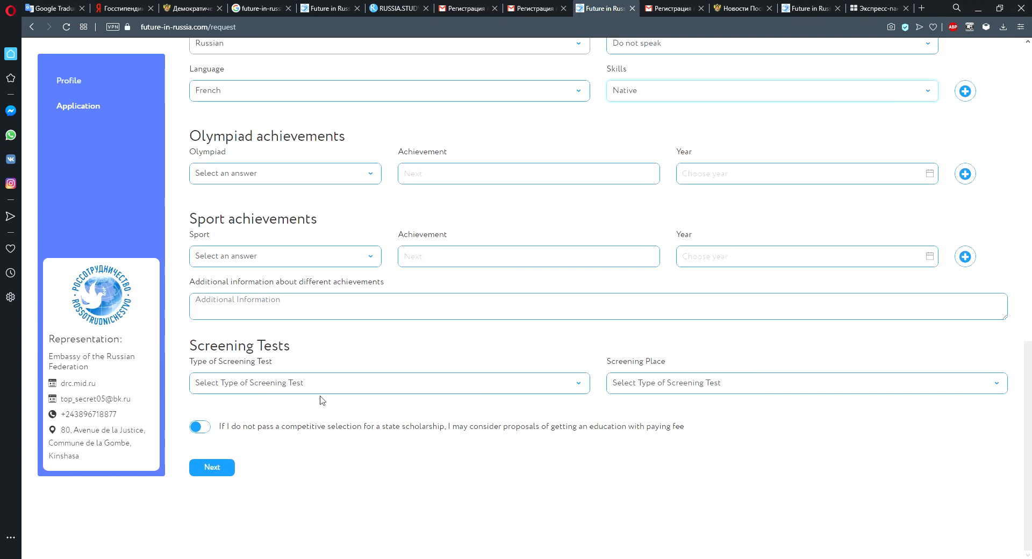
pyautogui.click(587, 385)
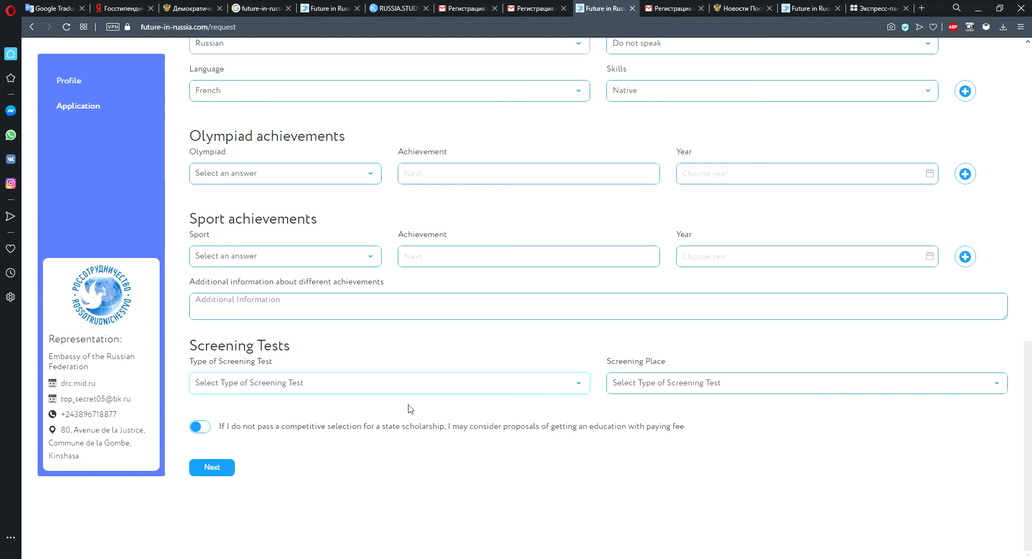
pyautogui.click(222, 455)
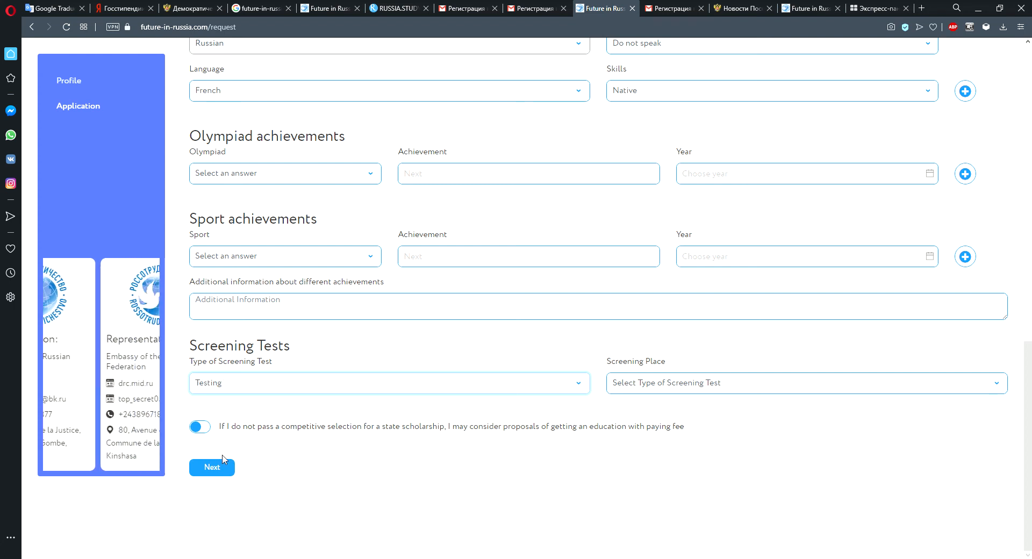
# Try to choose a screening place.
pyautogui.click(997, 385)
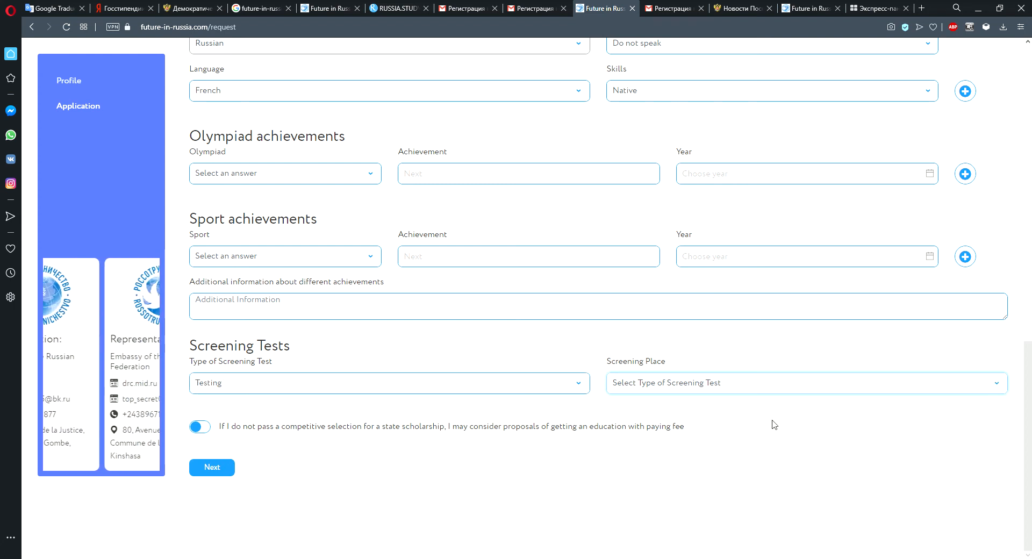
pyautogui.click(317, 393)
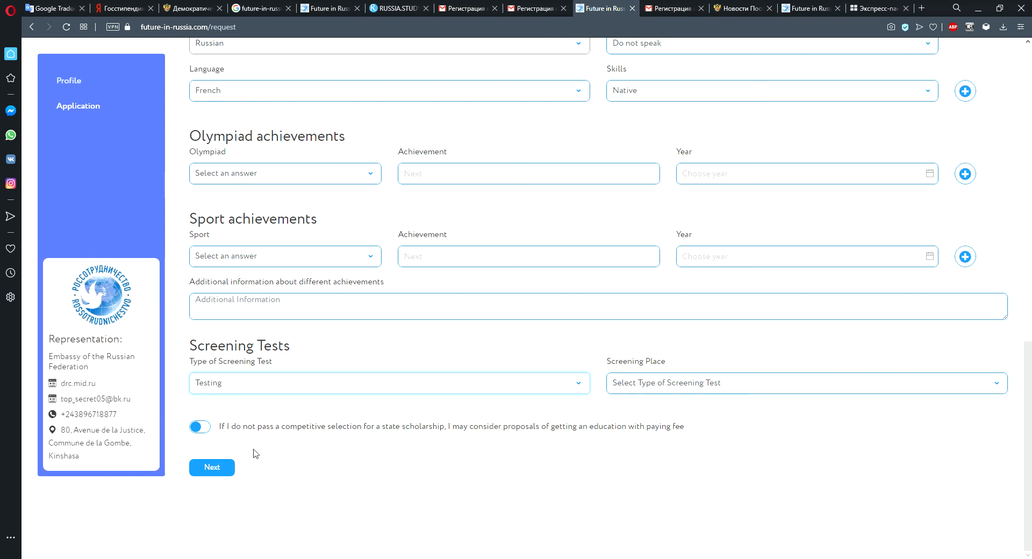
pyautogui.click(1002, 383)
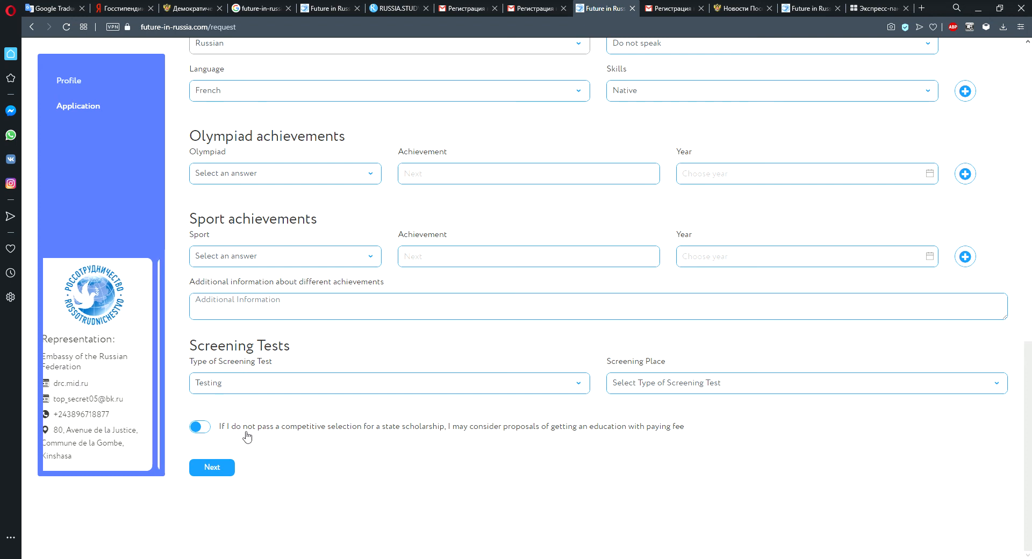
# Continue from the first application page to the required documents step.
pyautogui.click(202, 433)
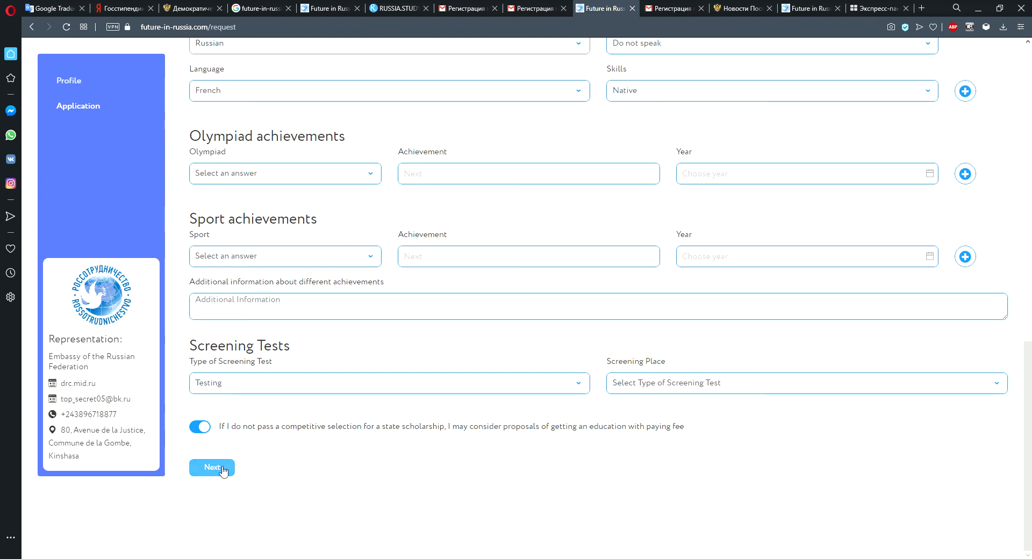
pyautogui.click(203, 428)
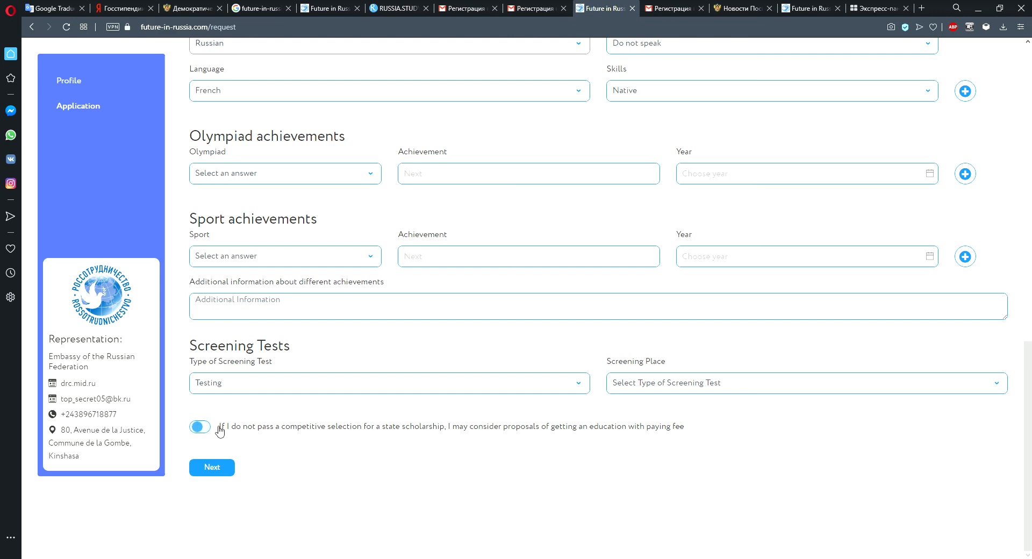
pyautogui.click(205, 467)
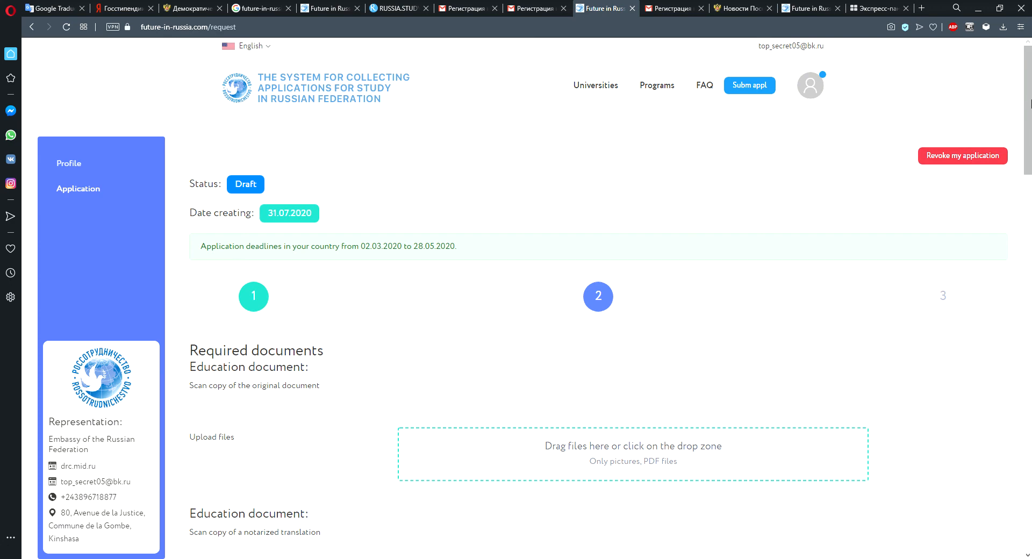
# Scroll through the required and featured document upload sections of the page.
pyautogui.moveTo(1031, 104); pyautogui.dragTo(1031, 160)
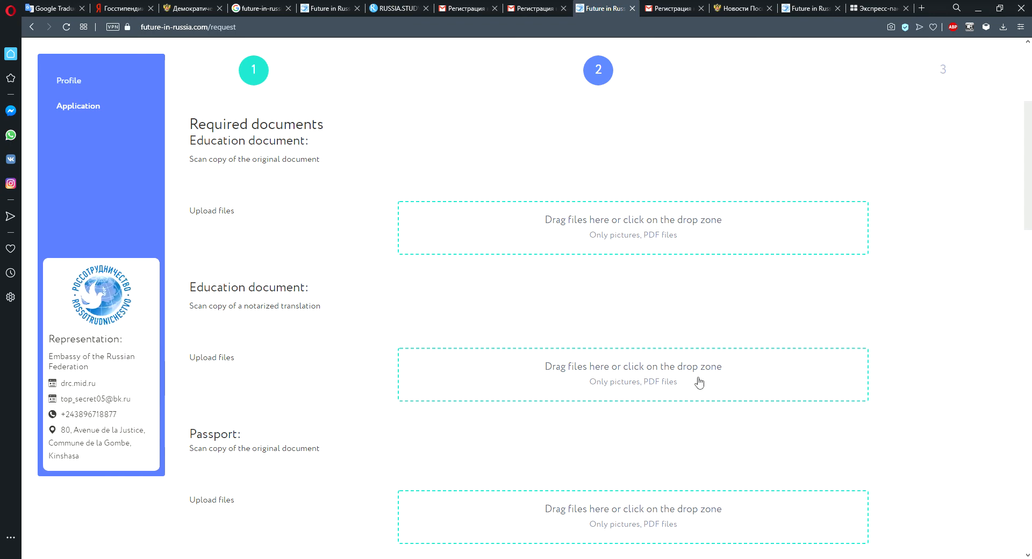
pyautogui.scroll(-2, 786, 382)
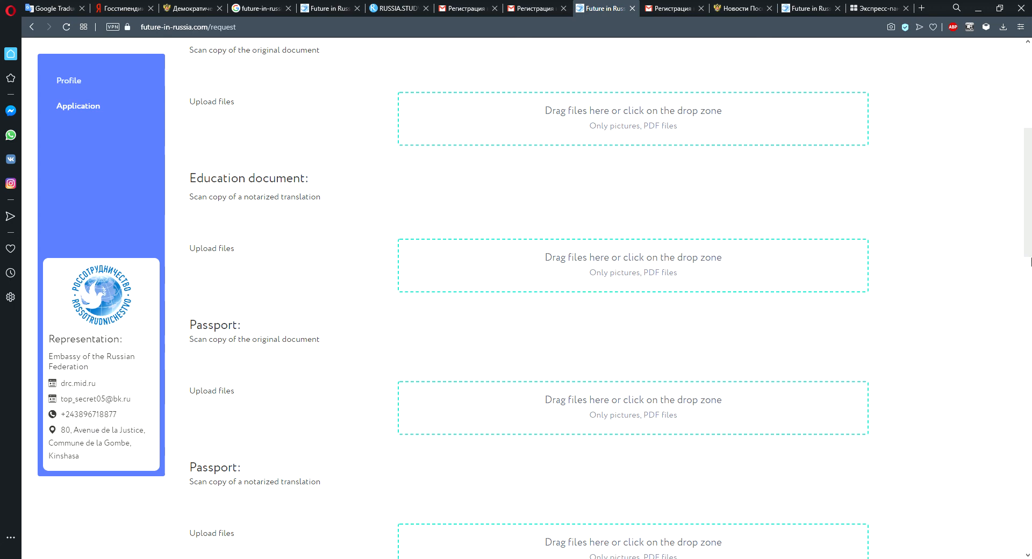
pyautogui.moveTo(1028, 242); pyautogui.dragTo(1030, 211)
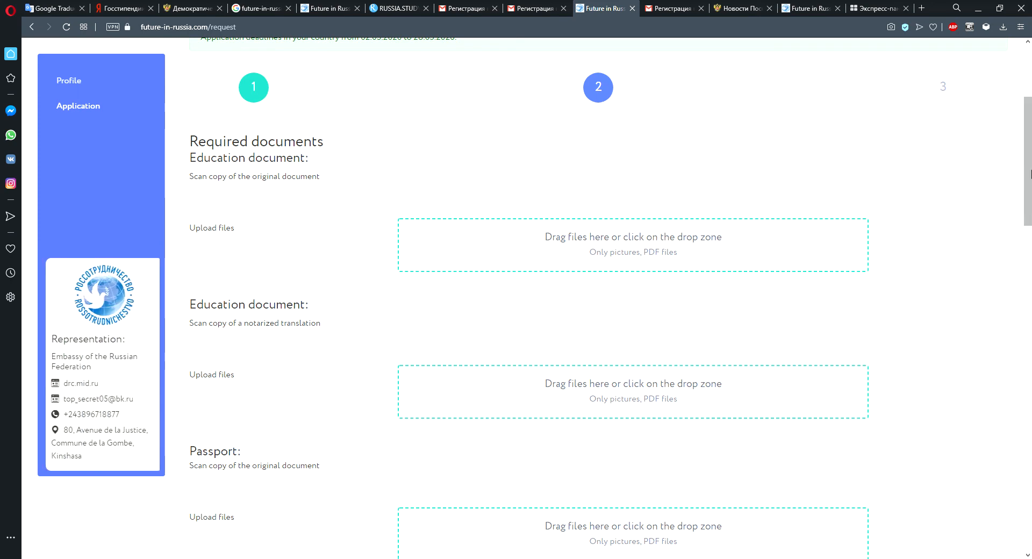
pyautogui.moveTo(1031, 174)
pyautogui.mouseDown()
pyautogui.moveTo(1030, 205)
pyautogui.moveTo(1030, 161)
pyautogui.mouseUp()
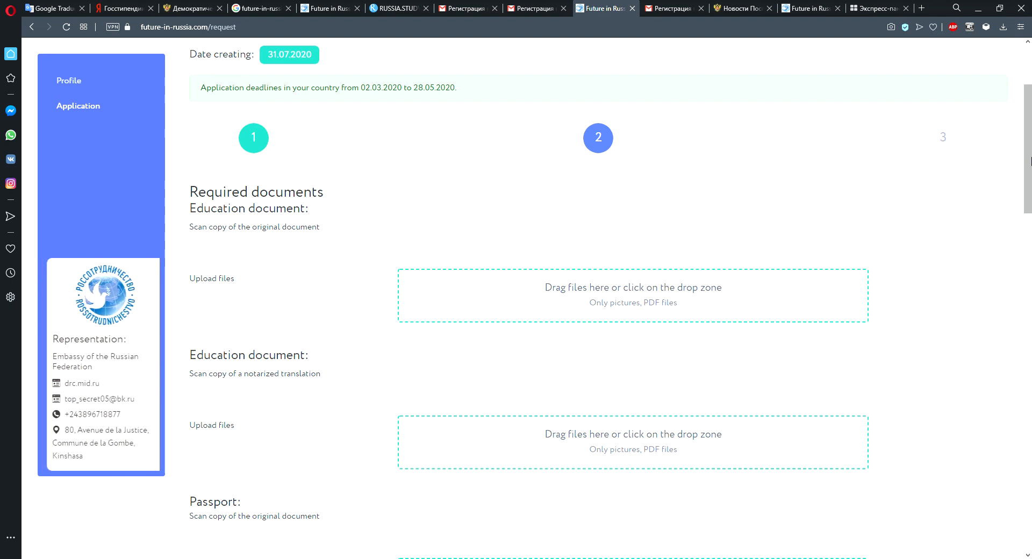
pyautogui.scroll(3, 1030, 90)
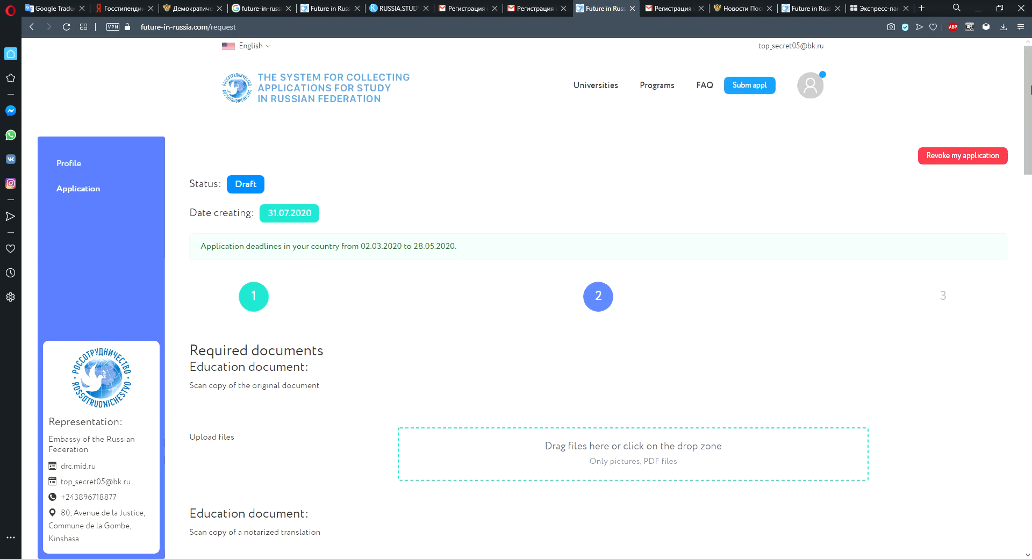
pyautogui.scroll(-1, 1029, 95)
pyautogui.moveTo(1030, 100); pyautogui.dragTo(1030, 156)
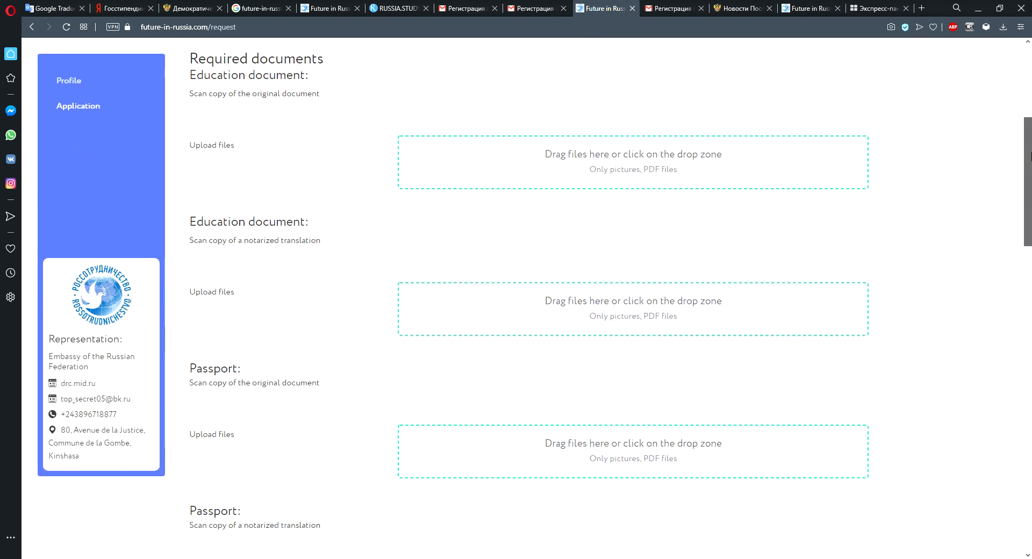
pyautogui.moveTo(1031, 152); pyautogui.dragTo(1024, 191)
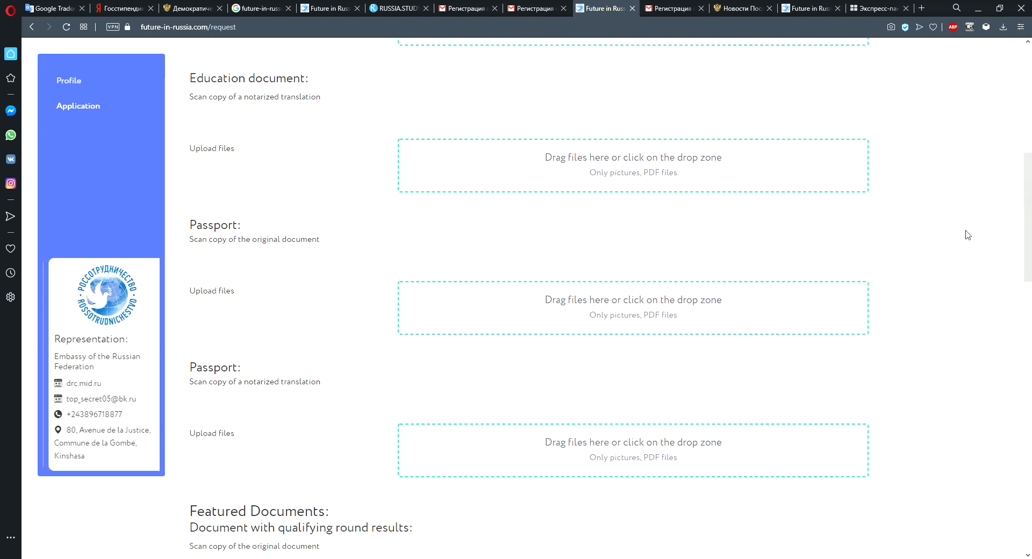
pyautogui.moveTo(1031, 219); pyautogui.dragTo(1031, 286)
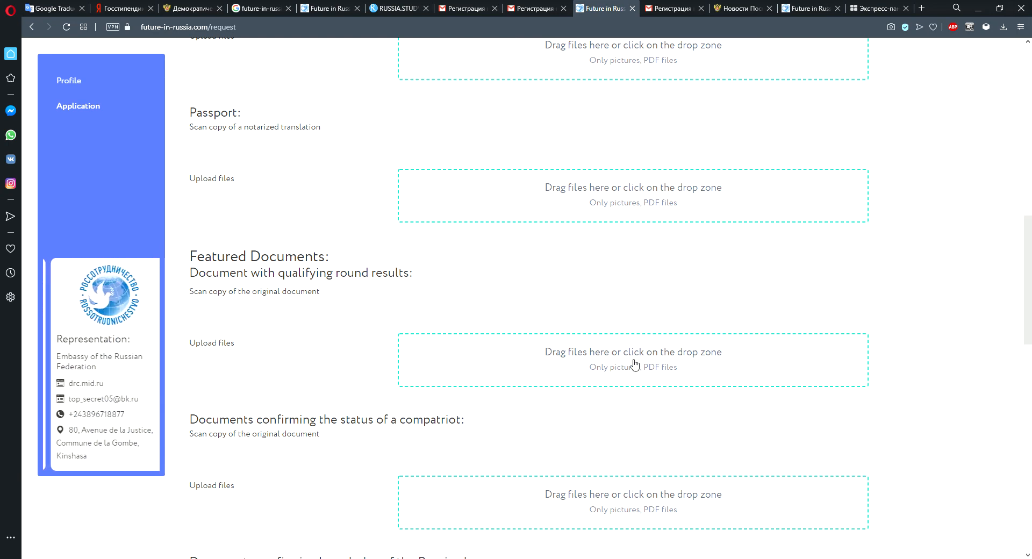
pyautogui.moveTo(1031, 263); pyautogui.dragTo(1031, 304)
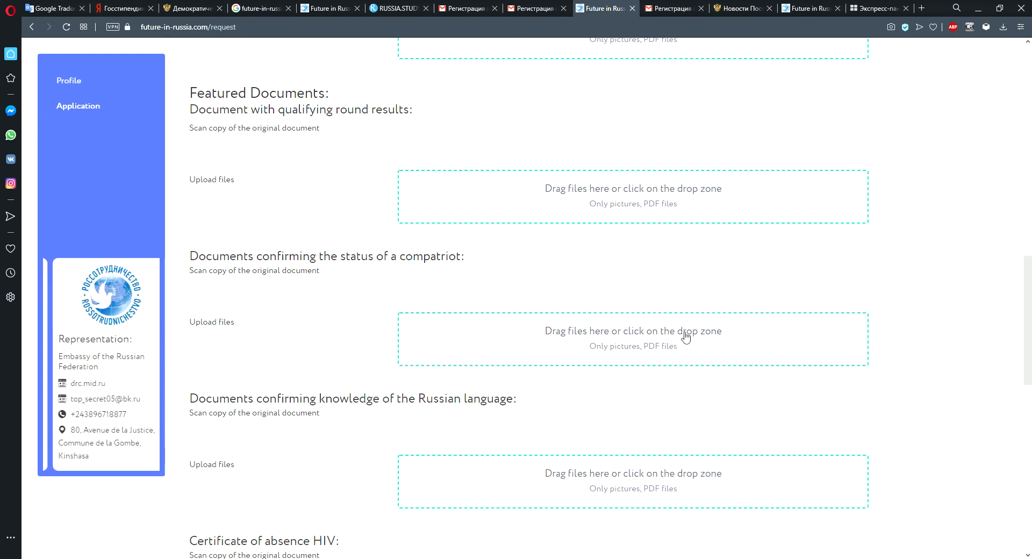
pyautogui.moveTo(1030, 305); pyautogui.dragTo(1030, 349)
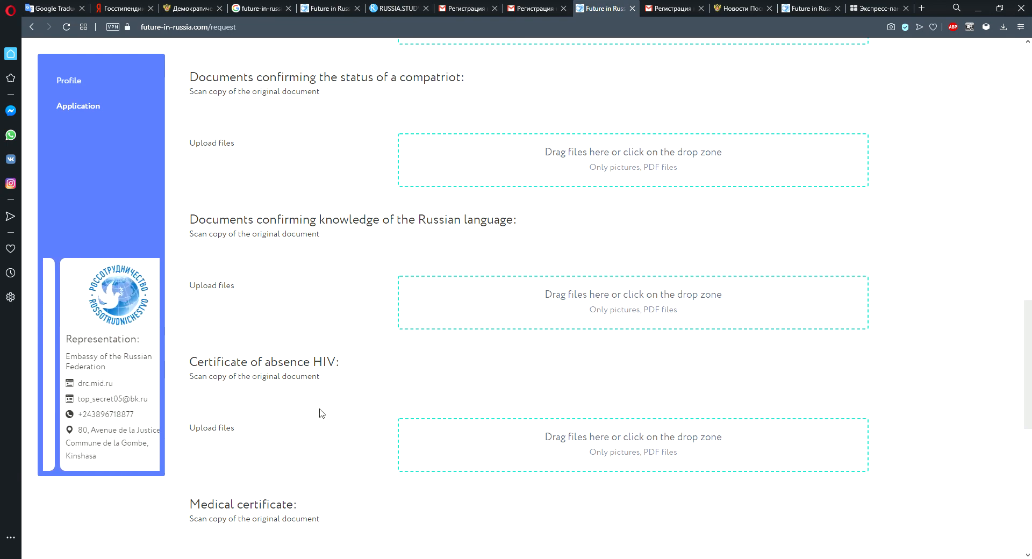
pyautogui.scroll(-2, 1031, 384)
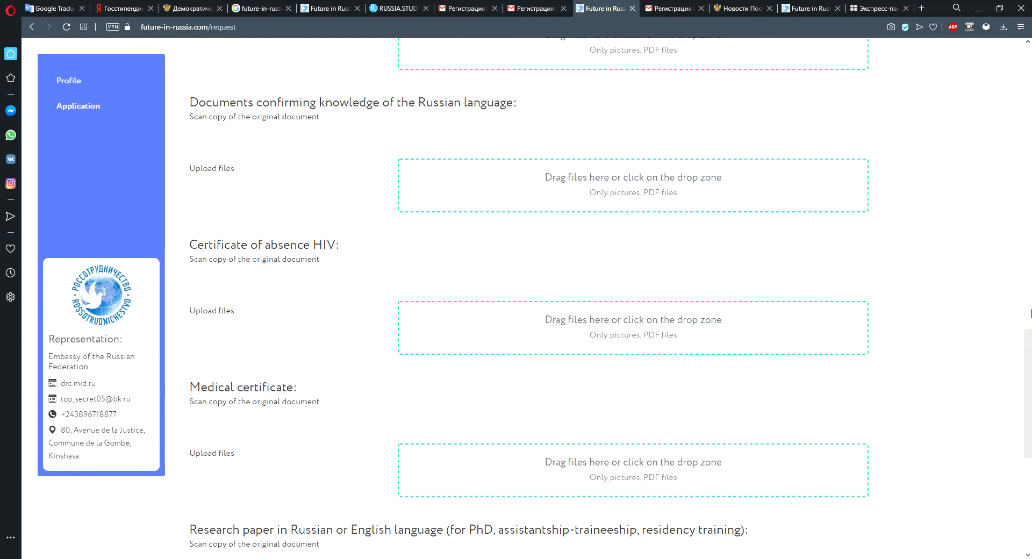
pyautogui.scroll(-2, 1028, 387)
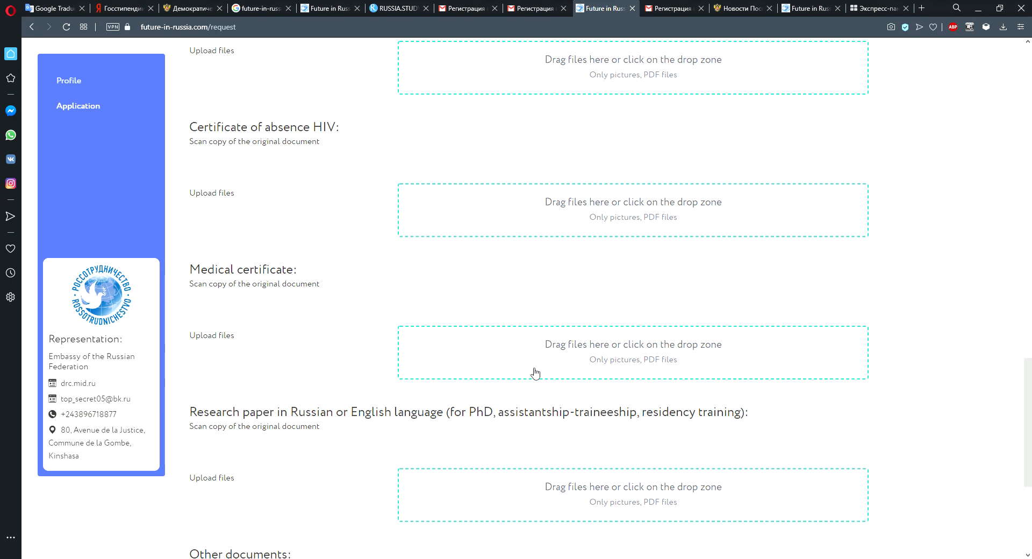
pyautogui.scroll(-1, 1029, 398)
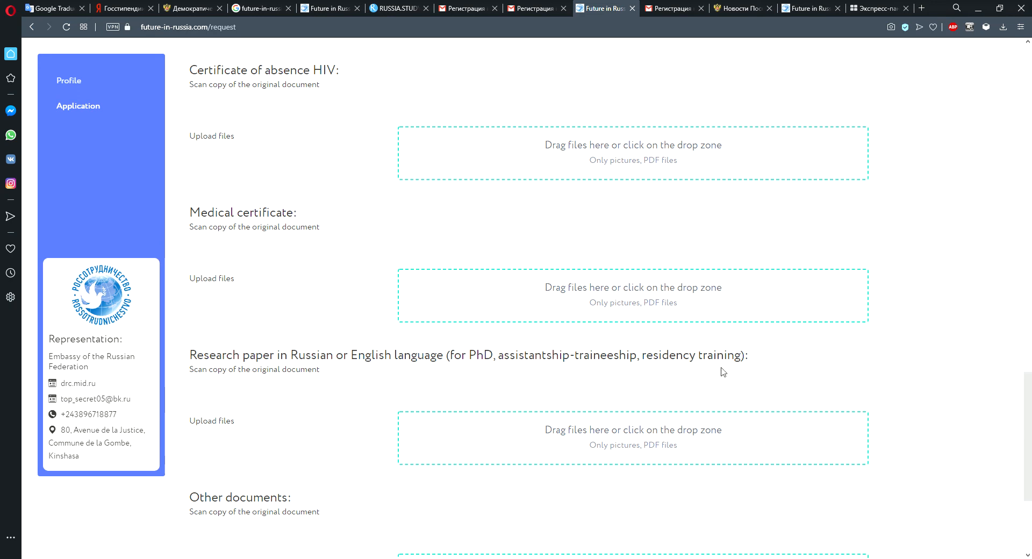
pyautogui.scroll(-2, 1029, 379)
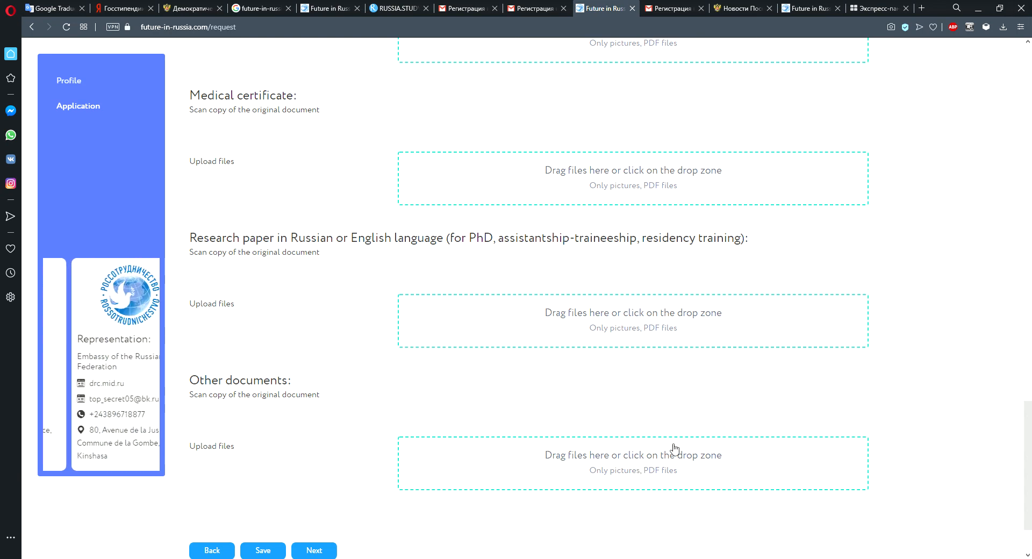
pyautogui.scroll(-2, 1030, 476)
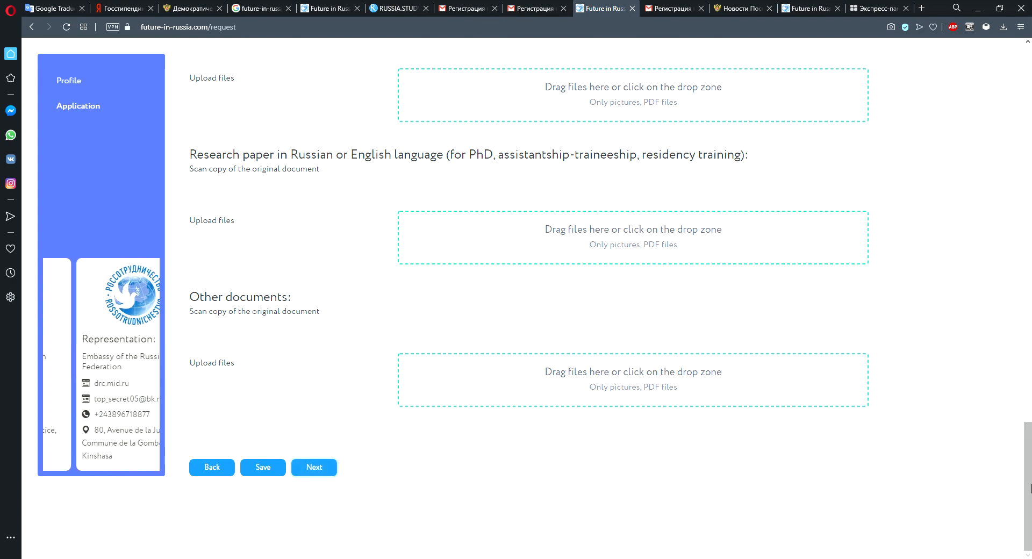
# Upload otvety_na_test_k_uroku_5_Melentyeva_1223.pdf as the education document and Et_mon_coeur_apprit_a_se_taire_by_Lucas.pdf as the passport scan.
pyautogui.moveTo(1028, 482); pyautogui.dragTo(1030, 158)
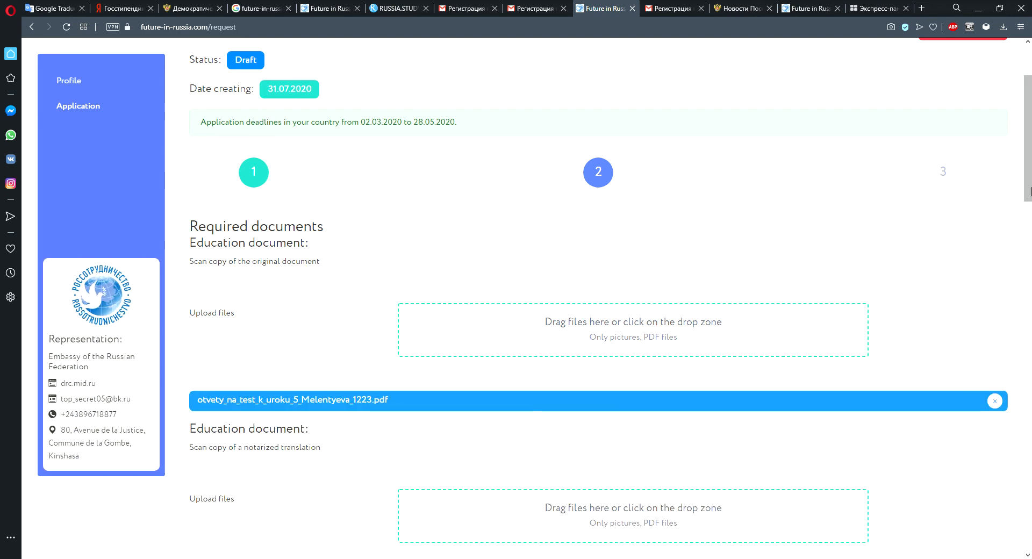
pyautogui.moveTo(1029, 167); pyautogui.dragTo(1029, 286)
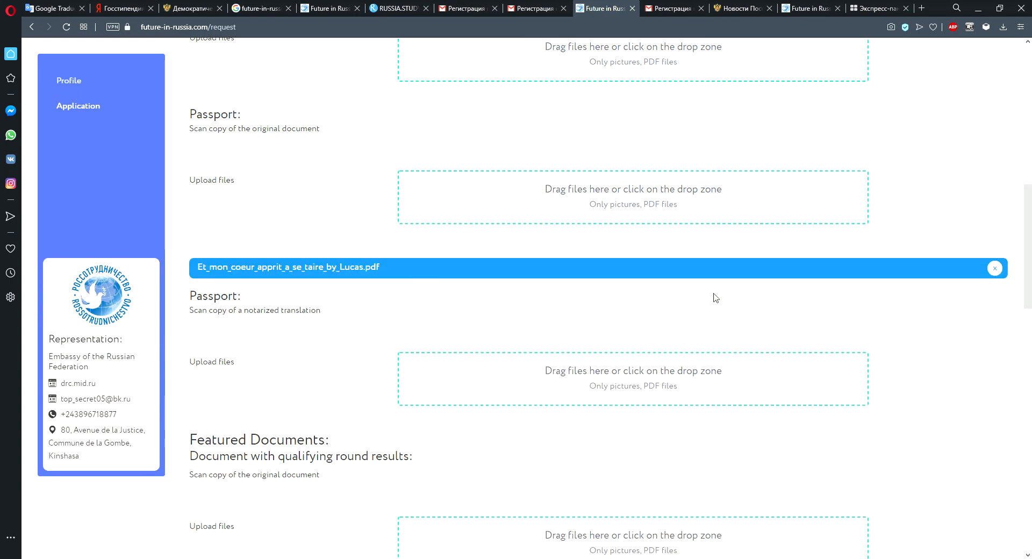
# Proceed from the documents page to the final Save request step.
pyautogui.moveTo(1029, 247); pyautogui.dragTo(1030, 490)
pyautogui.click(326, 475)
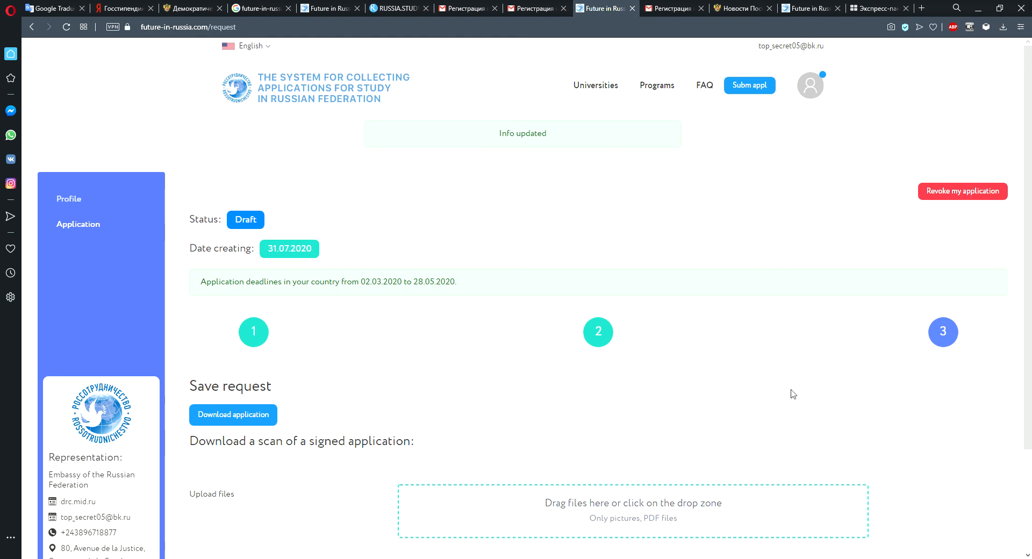
# Try to download the application form from the Save request step.
pyautogui.scroll(-3, 1029, 202)
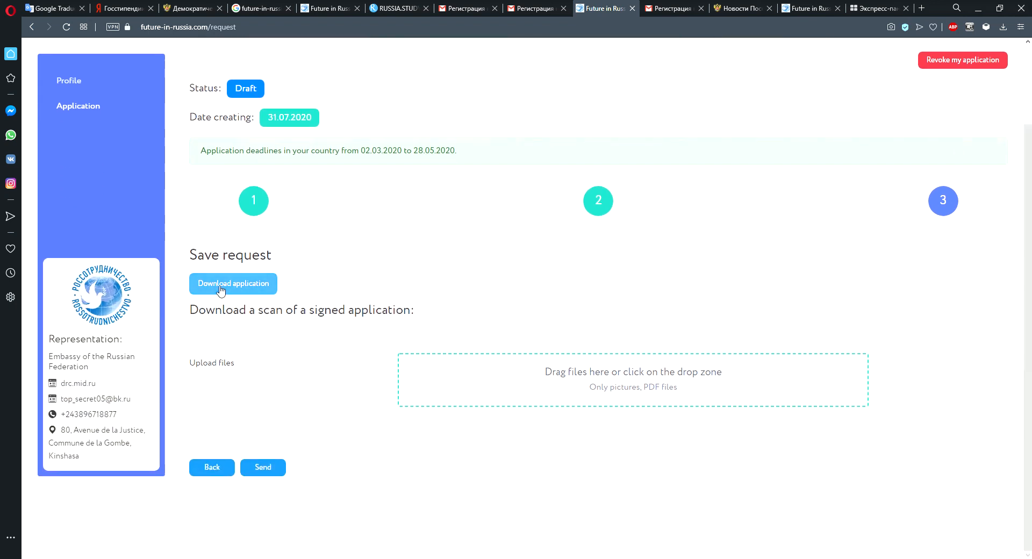
pyautogui.click(252, 284)
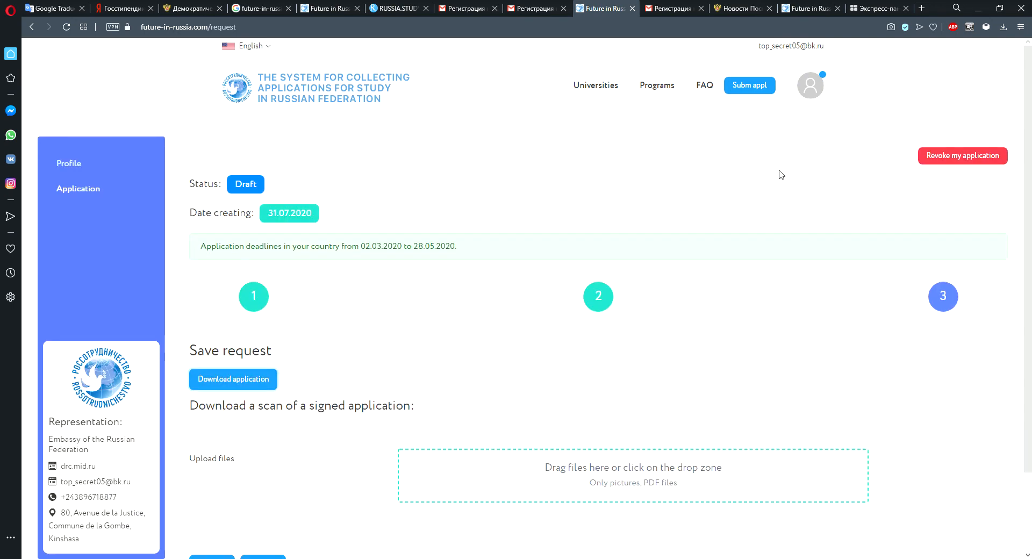
pyautogui.scroll(-2, 1031, 216)
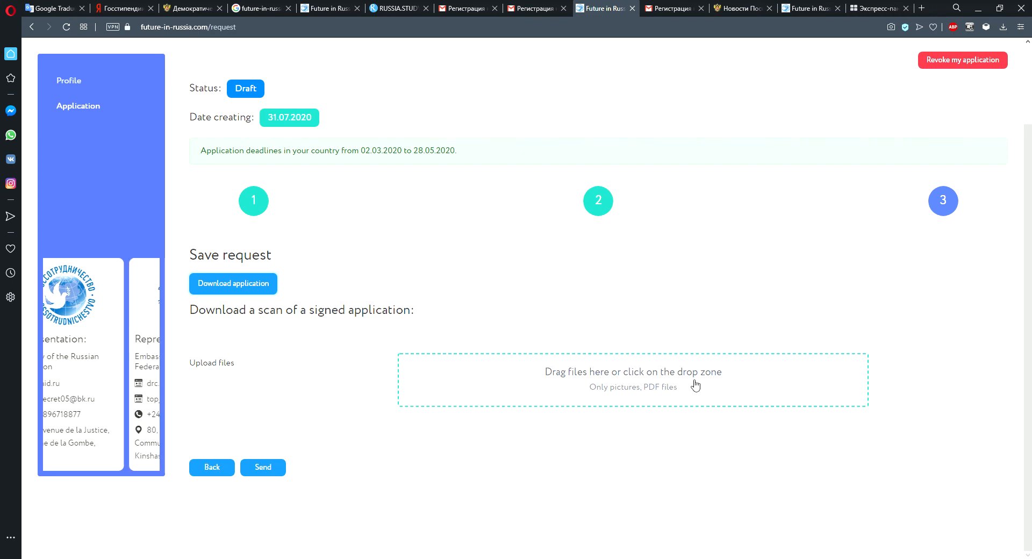
pyautogui.click(271, 285)
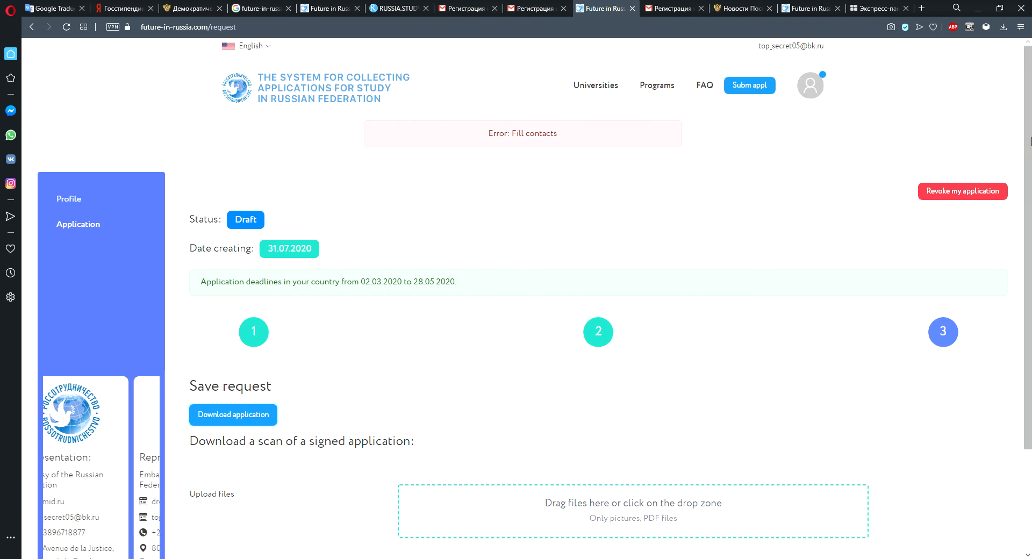
pyautogui.scroll(-3, 1030, 142)
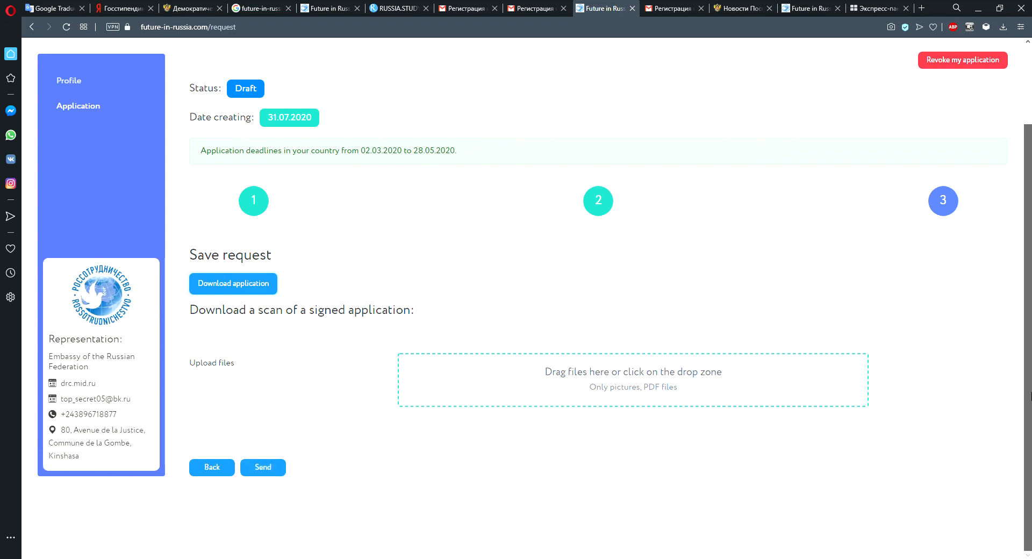
pyautogui.moveTo(1030, 219); pyautogui.dragTo(1031, 129)
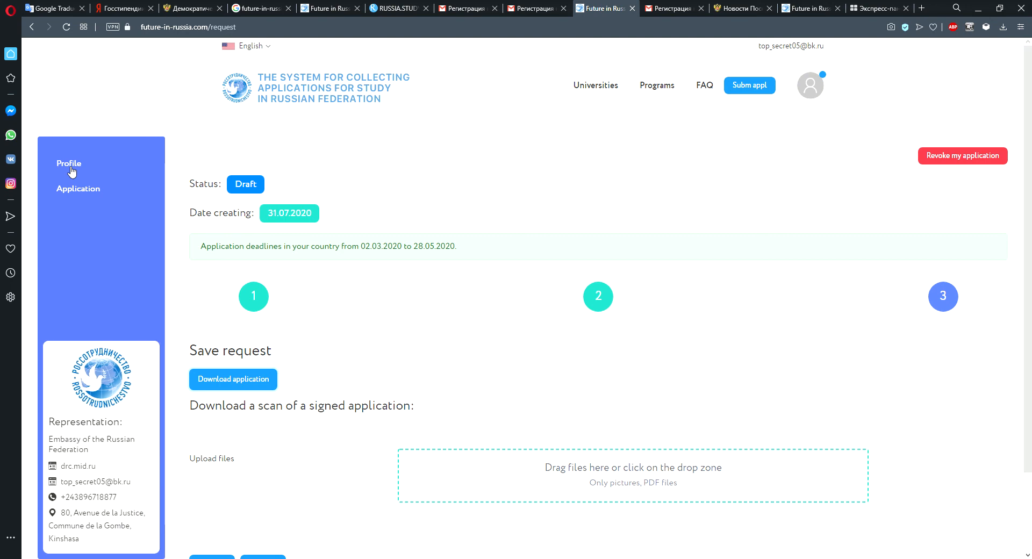
# Switch to the Russia.Study tab and review the candidate's Application and Personal data pages.
pyautogui.click(401, 8)
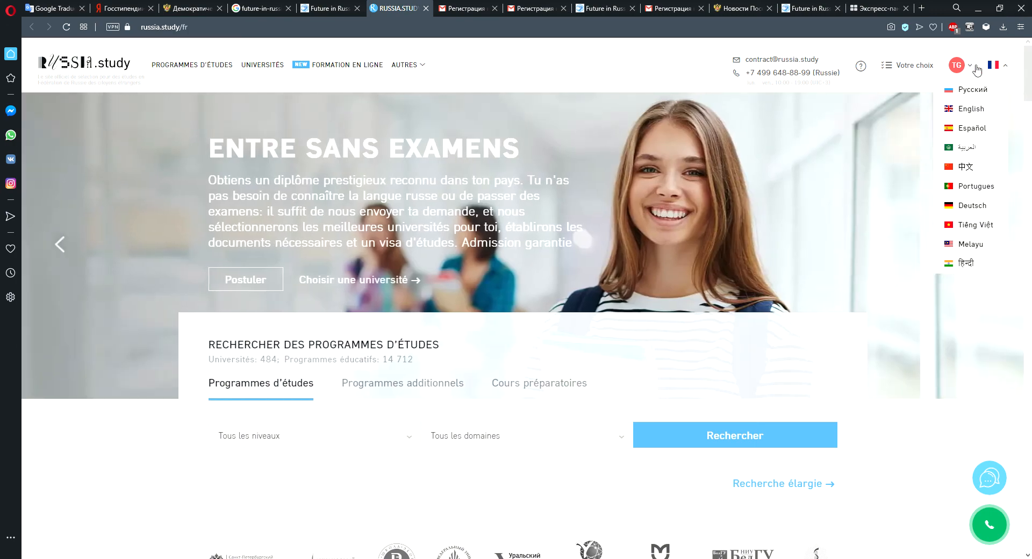
pyautogui.click(965, 67)
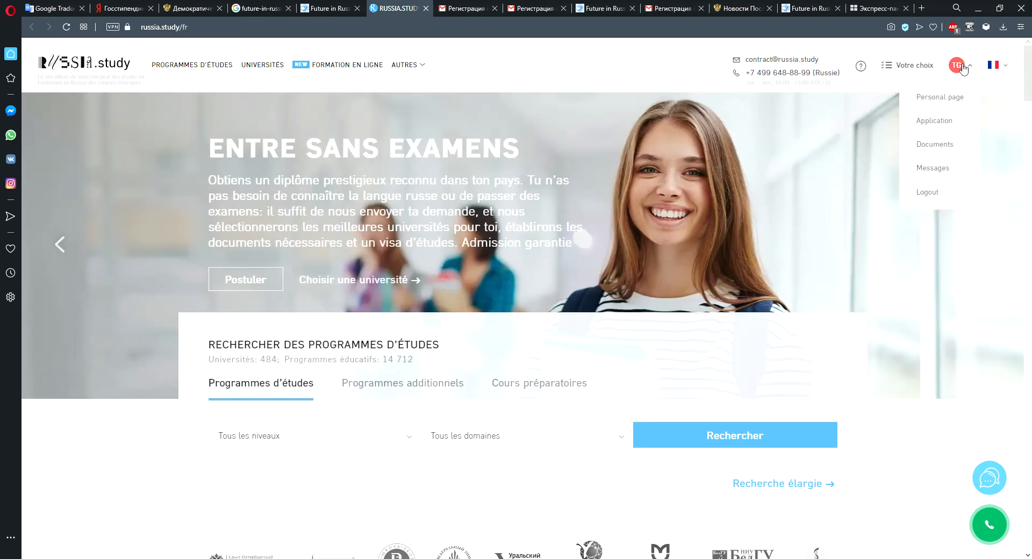
pyautogui.click(941, 123)
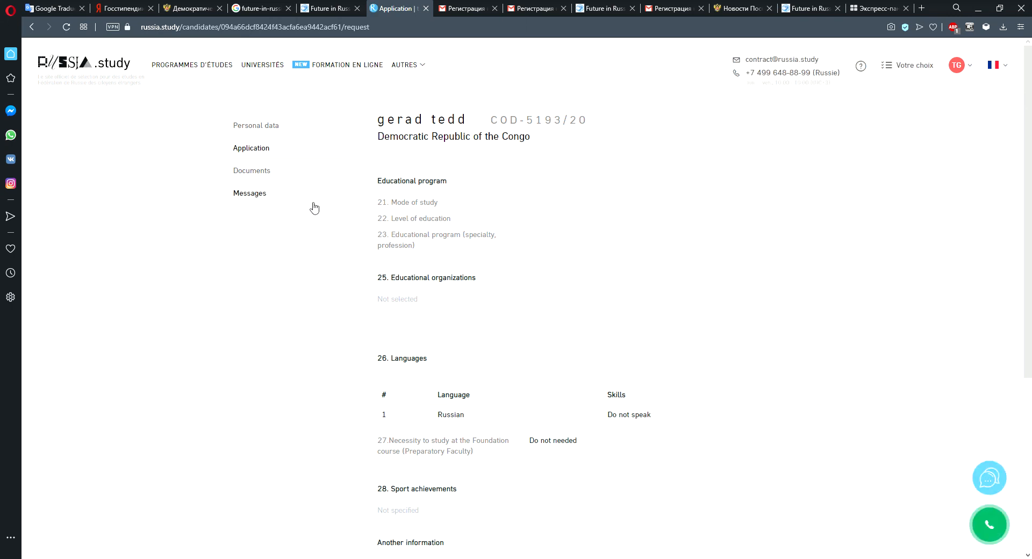
pyautogui.click(256, 128)
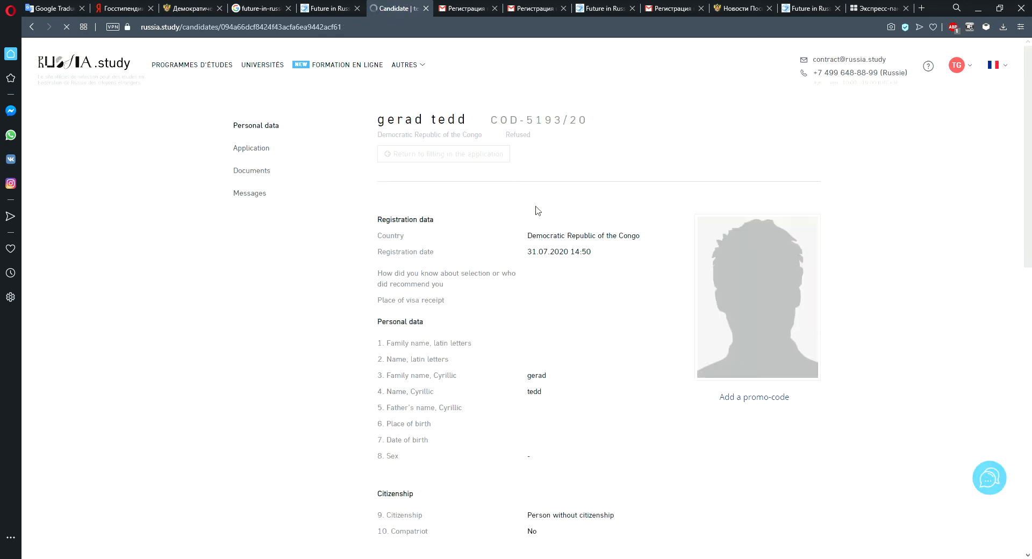
pyautogui.moveTo(1031, 237)
pyautogui.mouseDown()
pyautogui.moveTo(1031, 263)
pyautogui.moveTo(1031, 227)
pyautogui.mouseUp()
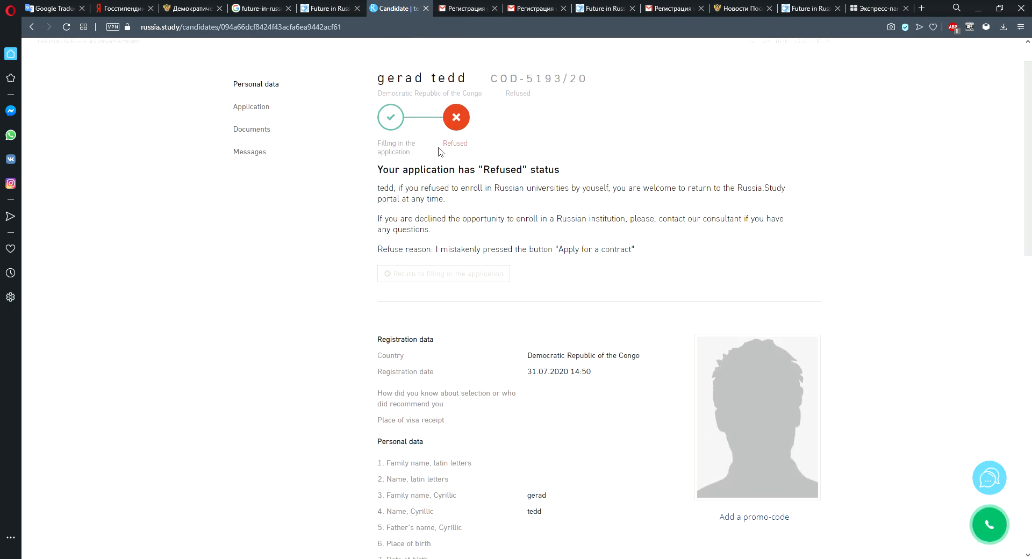
pyautogui.moveTo(1030, 163)
pyautogui.mouseDown()
pyautogui.moveTo(1030, 179)
pyautogui.moveTo(1030, 148)
pyautogui.mouseUp()
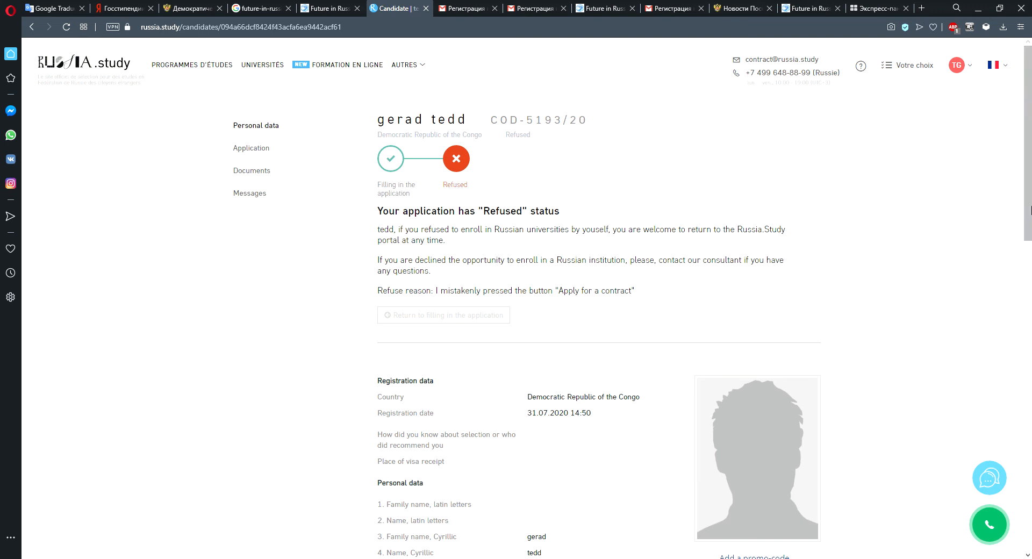
pyautogui.moveTo(1030, 201); pyautogui.dragTo(1027, 169)
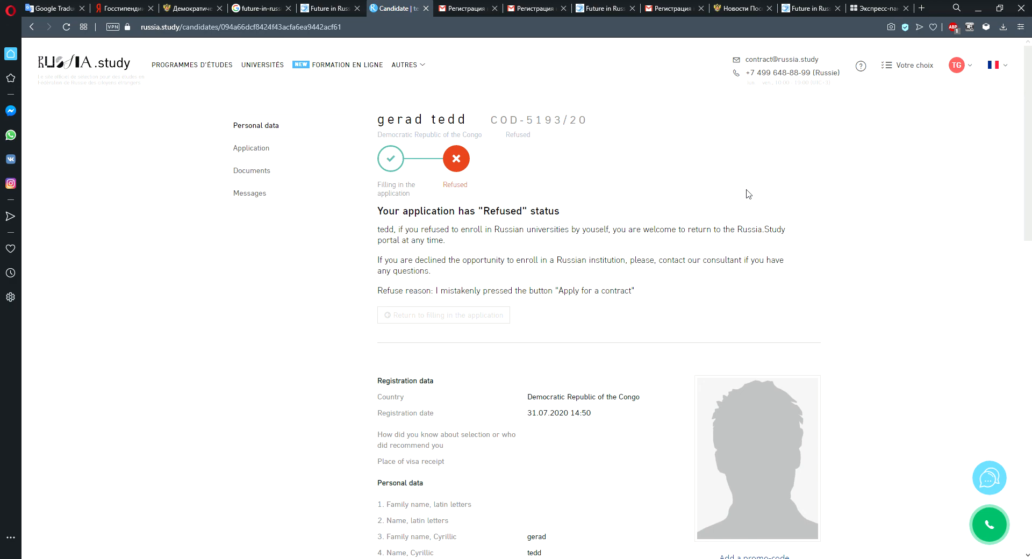
# Return to the Future in Russia request page and go to its Send button.
pyautogui.click(331, 8)
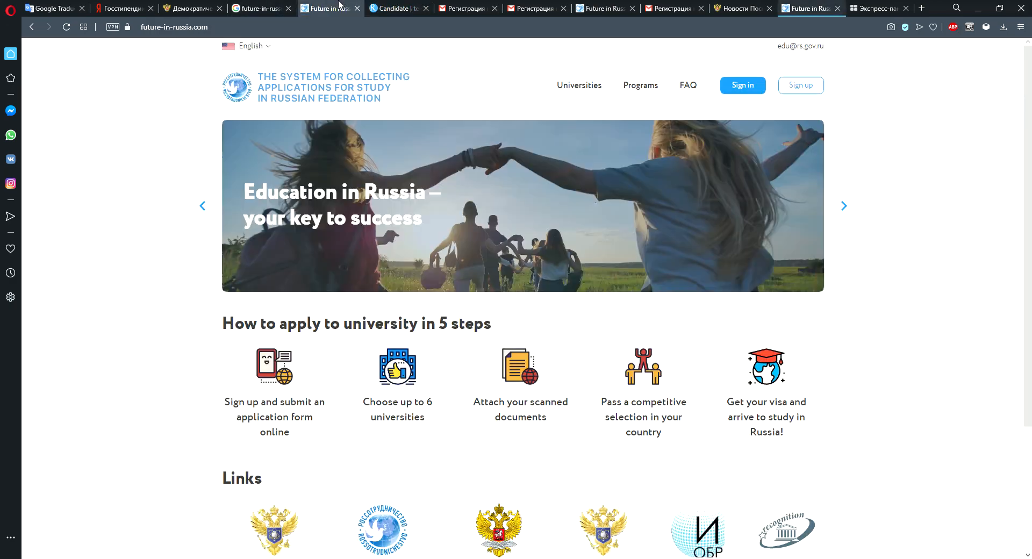
pyautogui.click(401, 5)
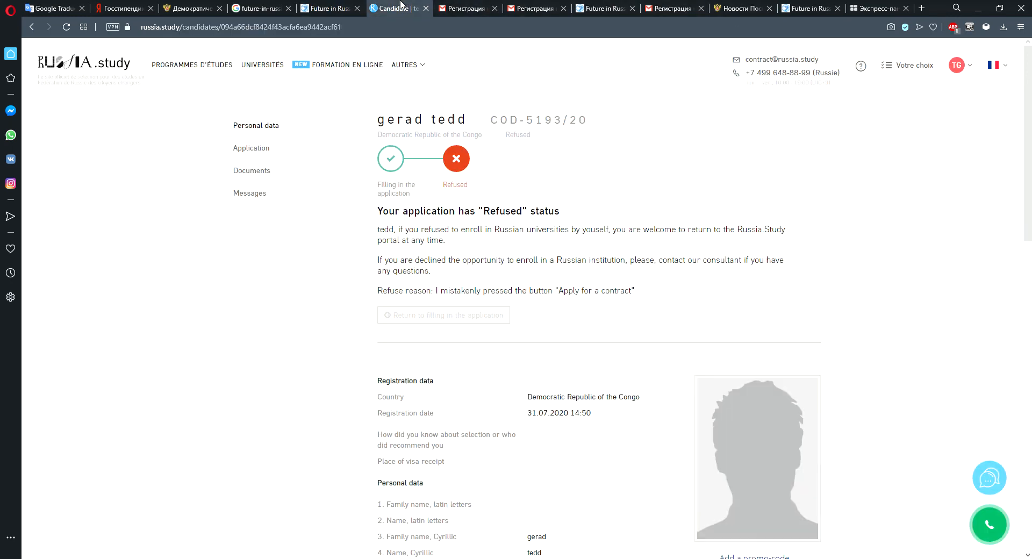
pyautogui.click(596, 7)
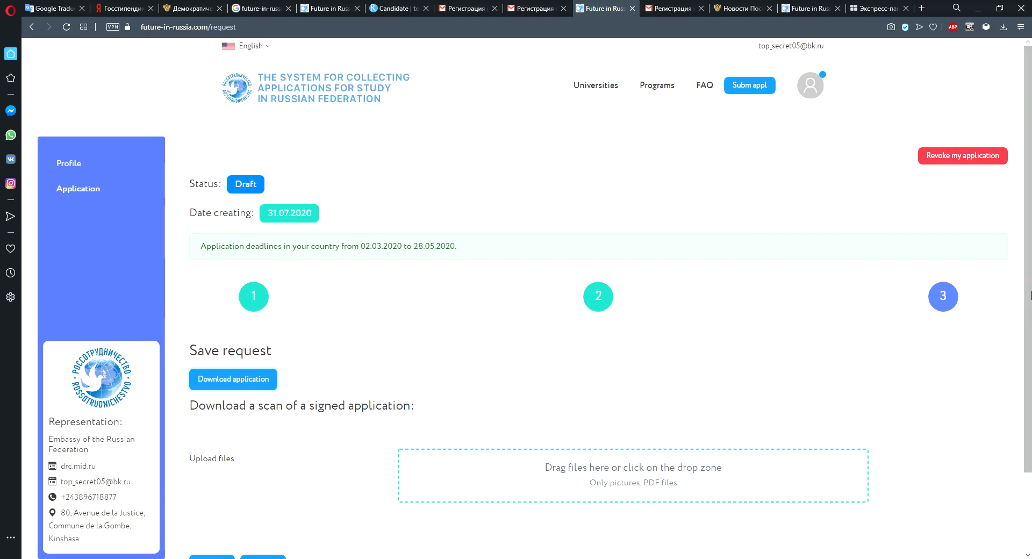
pyautogui.scroll(-2, 469, 376)
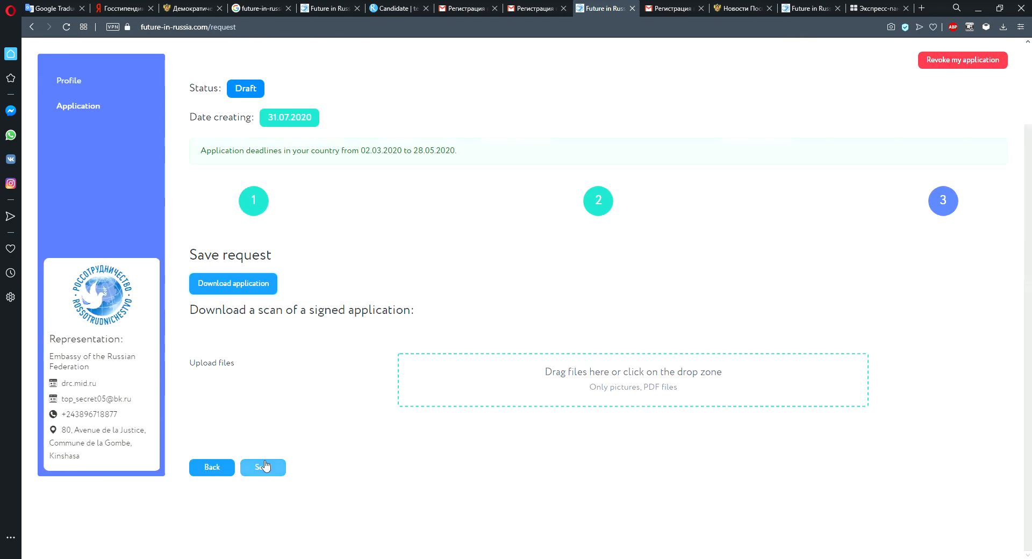